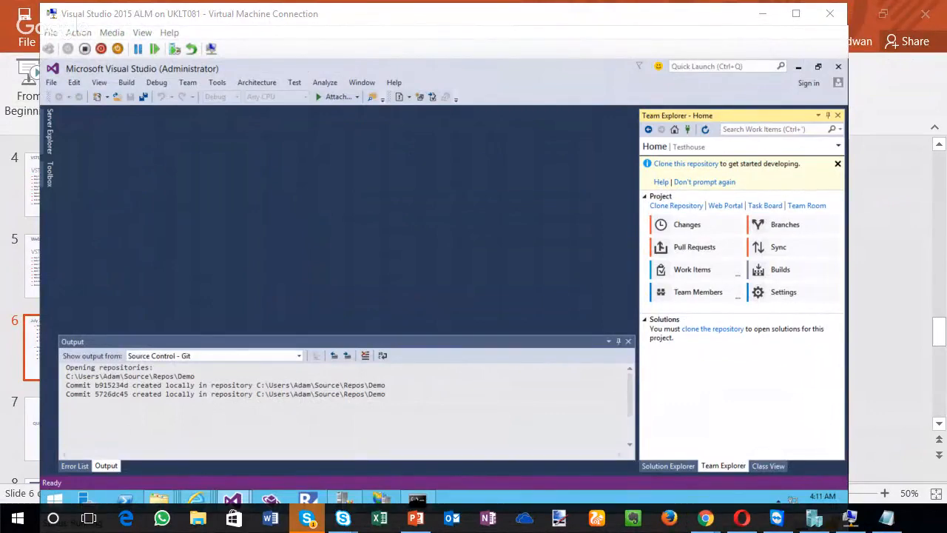
# Step: Switch to Chrome and add product backlog items PBI1 and PBI2 to the VSTS-Demo backlog
pyautogui.hotkey('alt', 'Tab')
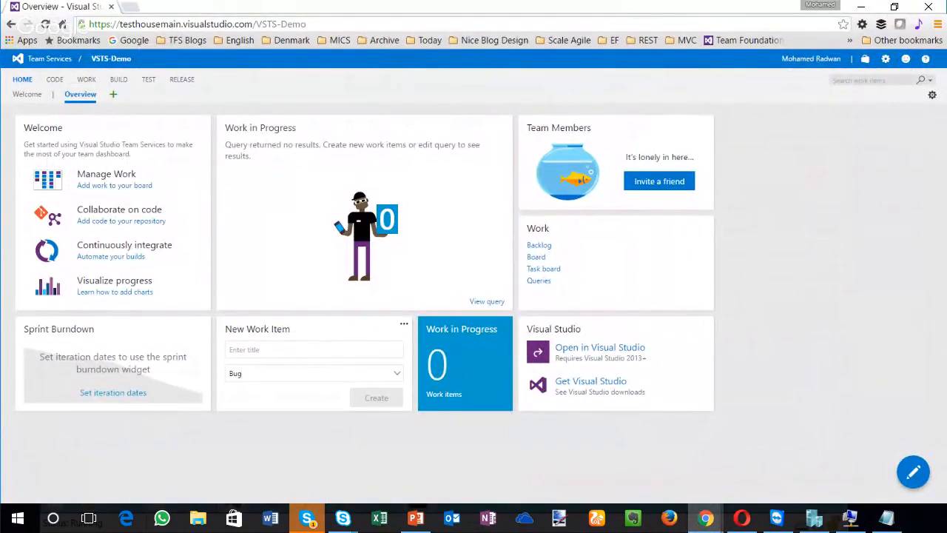
pyautogui.click(87, 79)
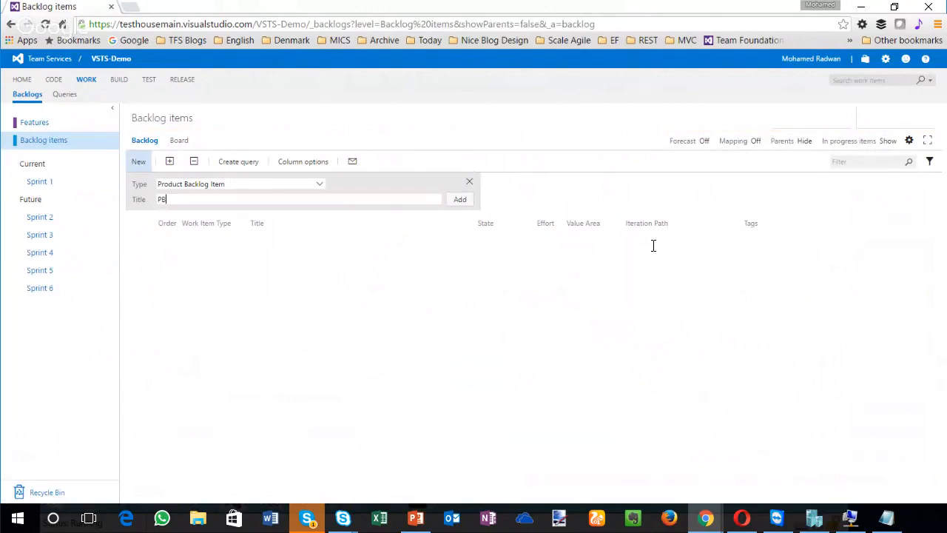
pyautogui.write('PBI1')
pyautogui.press('Return')
pyautogui.write('PBI')
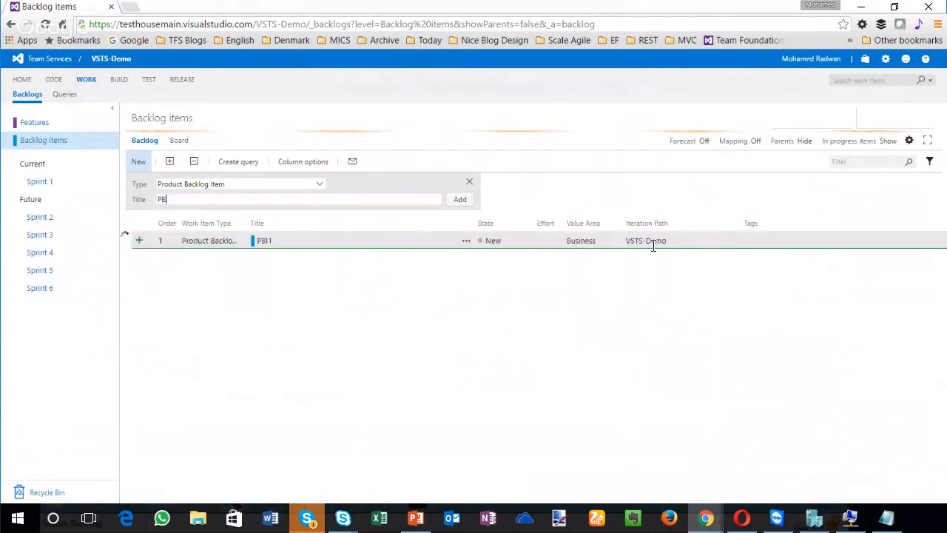
pyautogui.write('2')
pyautogui.press('Return')
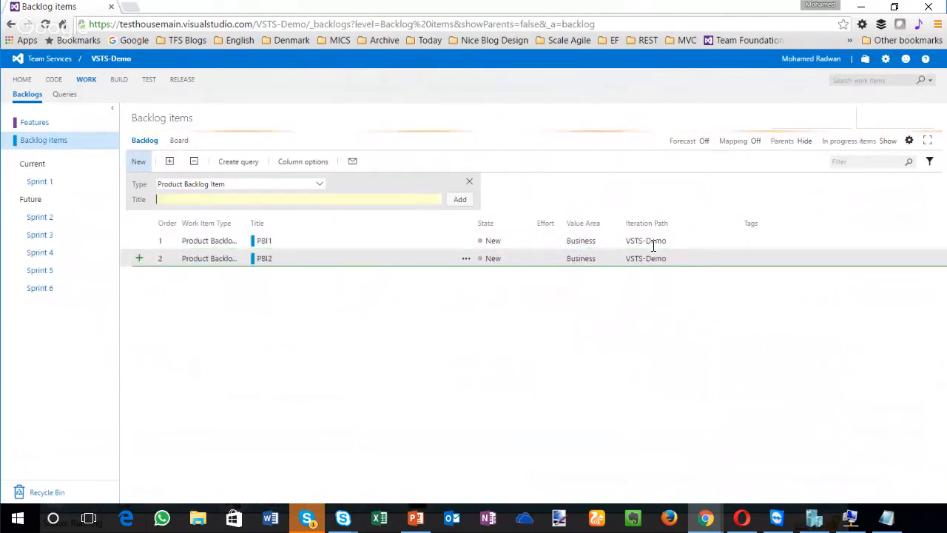
# Step: Add two more product backlog items, both titled PBI3
pyautogui.write('PBI')
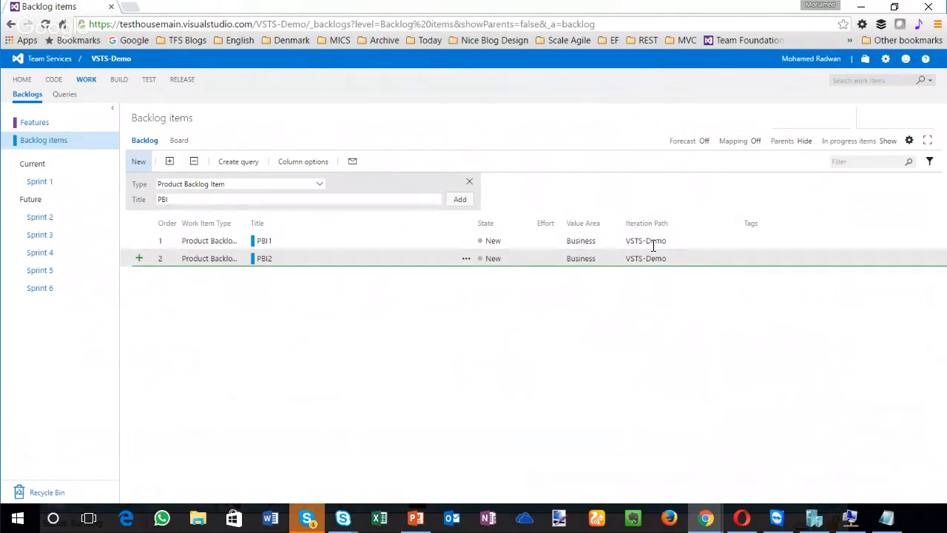
pyautogui.write('3')
pyautogui.press('Return')
pyautogui.write('P')
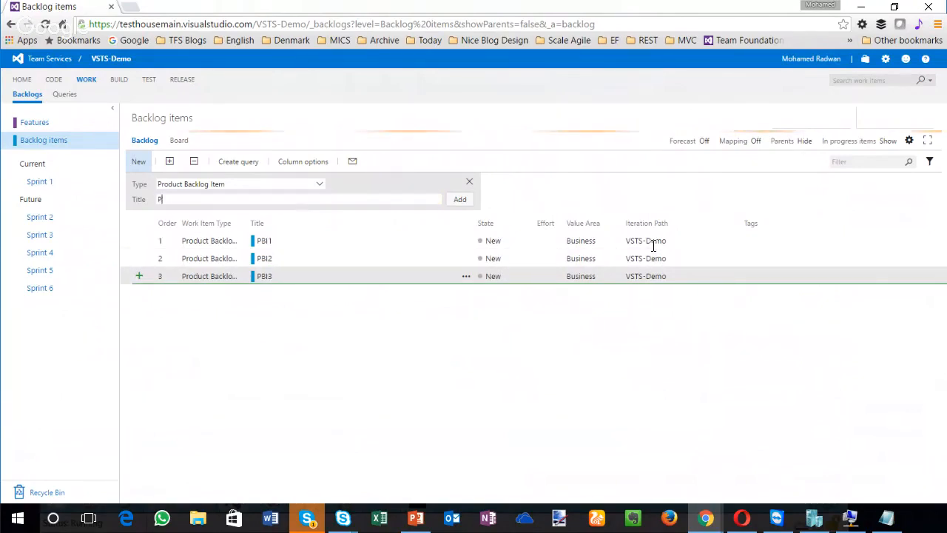
pyautogui.write('BI3')
pyautogui.press('Return')
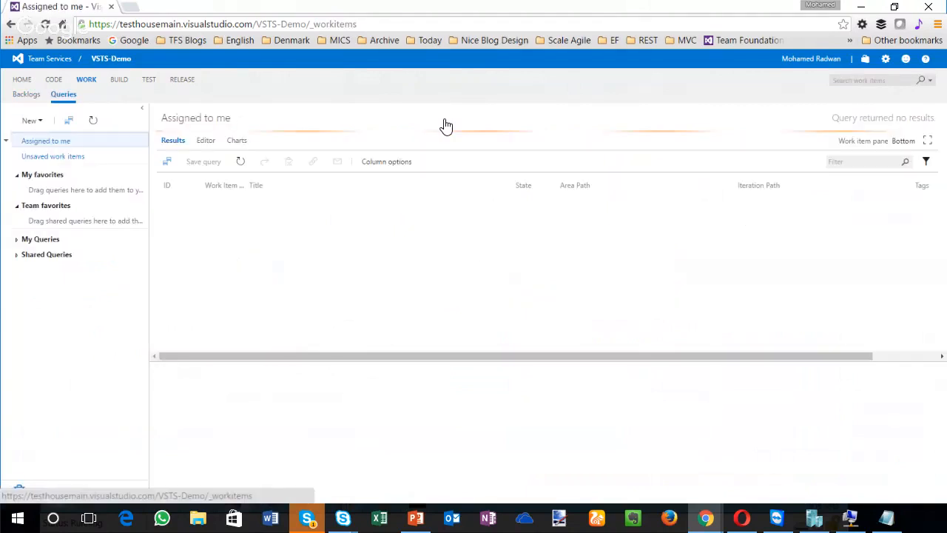
# Step: Create a new query named PBIs in the Shared Queries folder
pyautogui.click(6, 254)
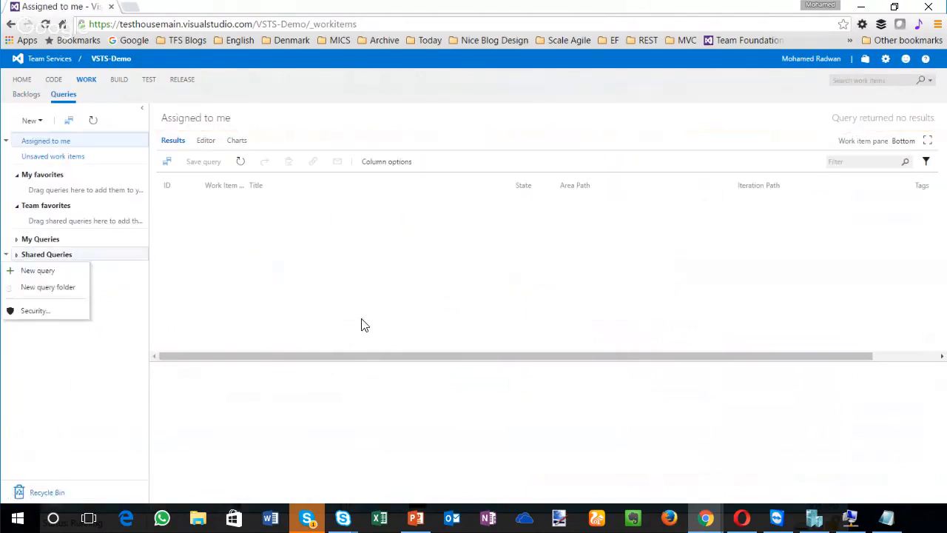
pyautogui.click(37, 271)
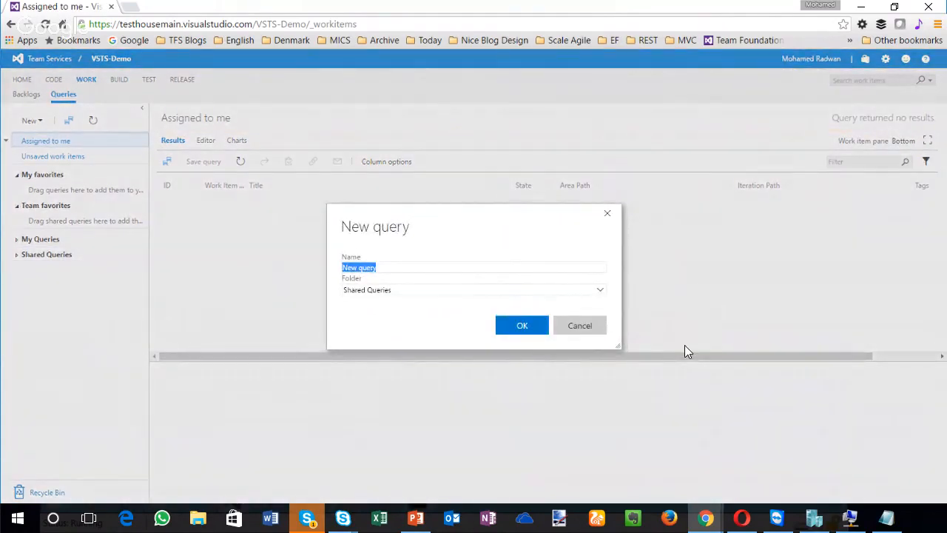
pyautogui.write('PBIs')
pyautogui.press('Return')
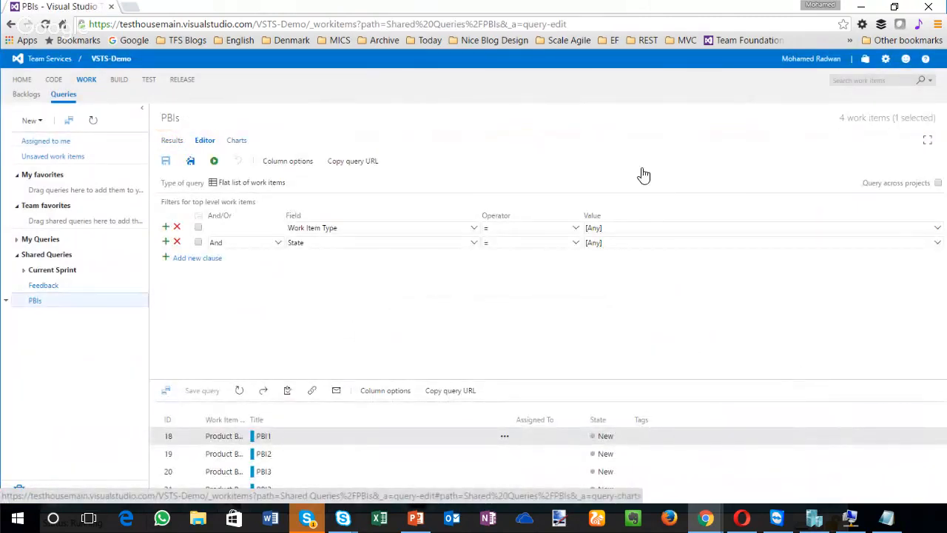
# Step: Create a pie chart for the PBIs query, grouped by Assigned To
pyautogui.click(236, 140)
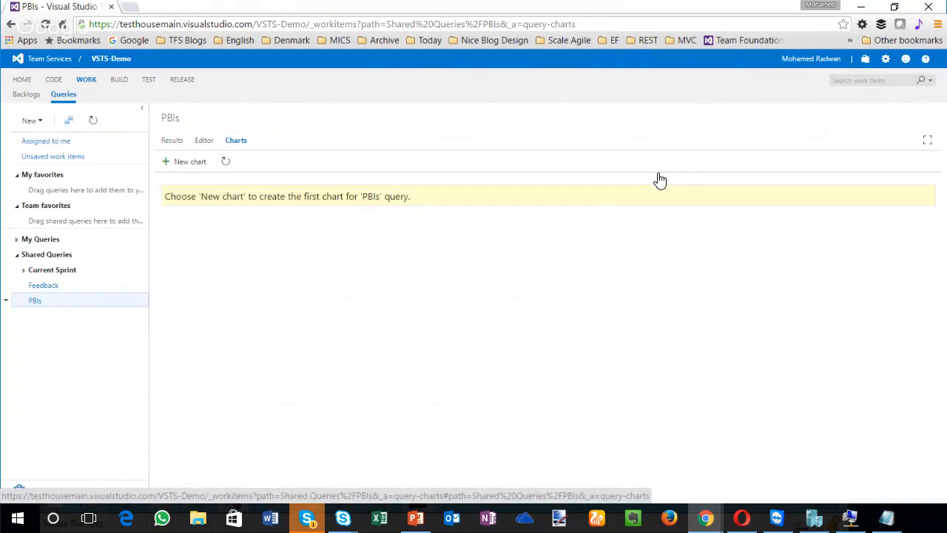
pyautogui.click(182, 161)
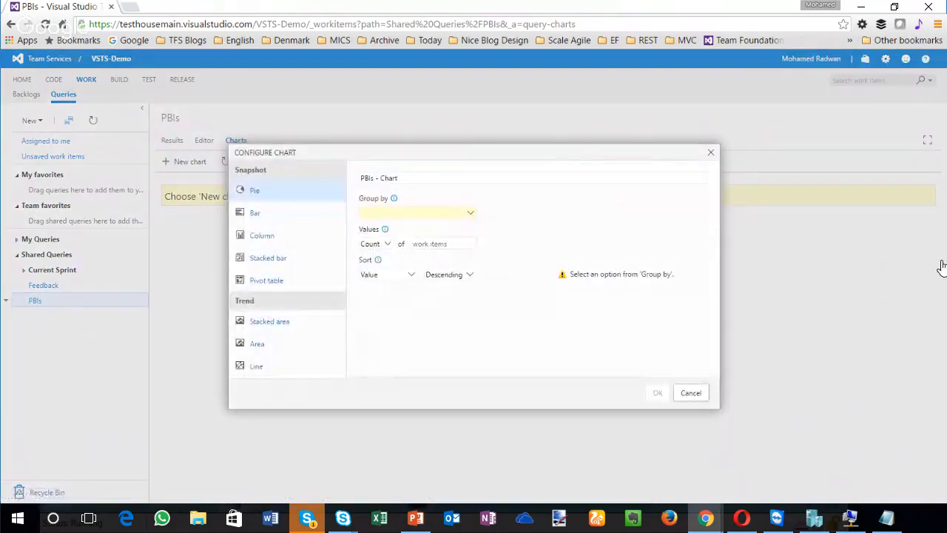
pyautogui.click(470, 213)
pyautogui.click(433, 225)
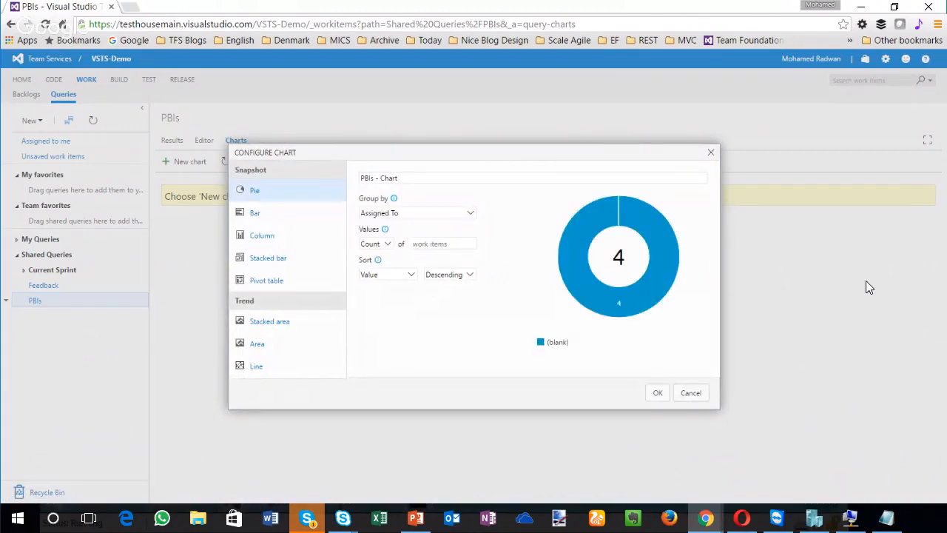
pyautogui.click(658, 392)
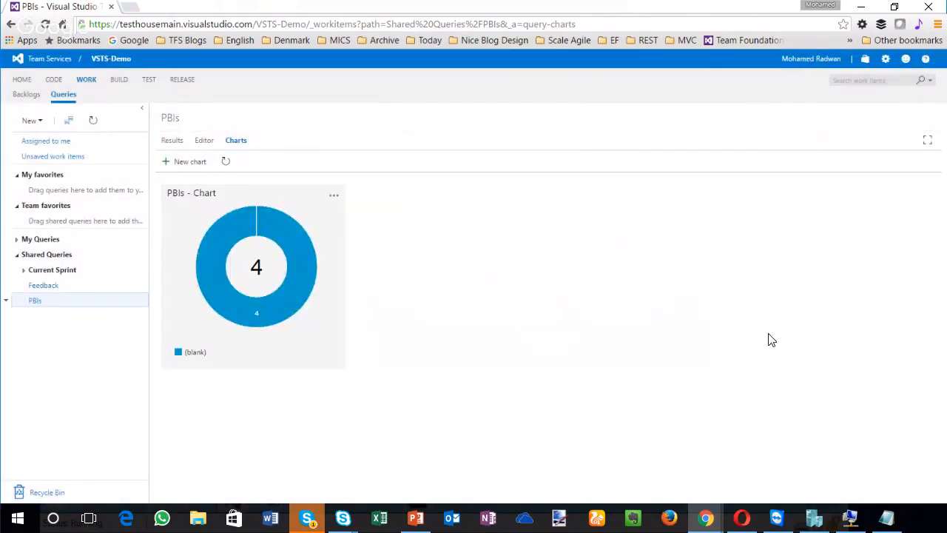
# Step: Add the PBIs chart to the Overview dashboard
pyautogui.click(333, 196)
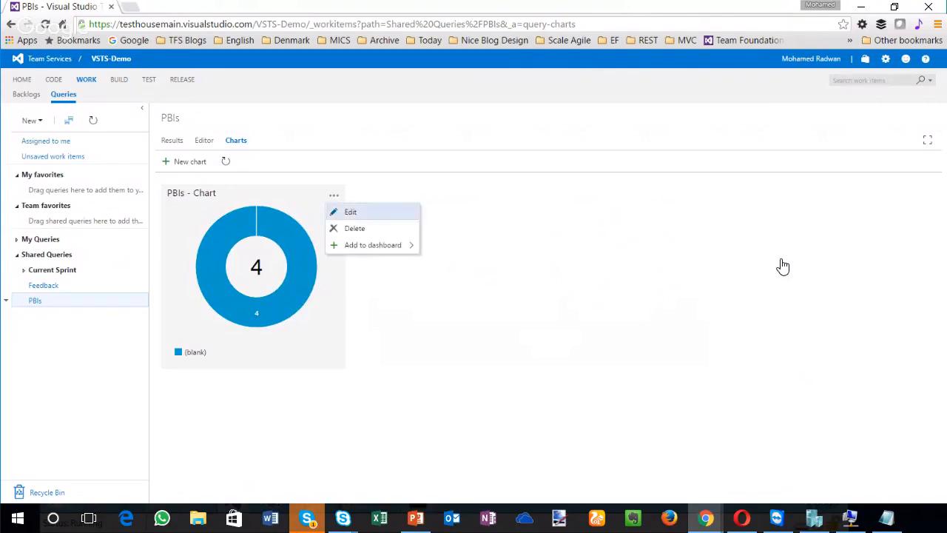
pyautogui.moveTo(373, 245)
pyautogui.click(453, 247)
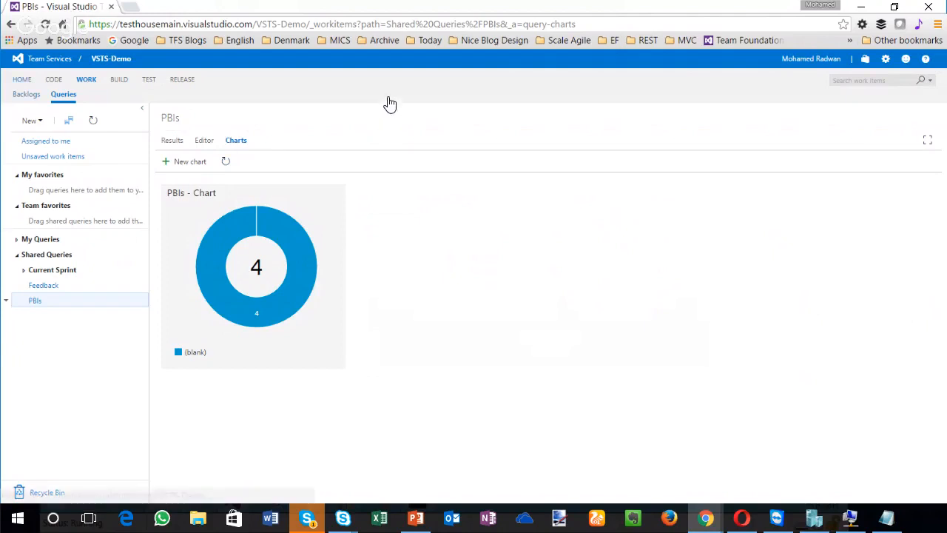
# Step: Open the Overview dashboard in a new browser tab and bring up the PBIs chart widget's configuration
pyautogui.rightClick(25, 79)
pyautogui.click(81, 88)
pyautogui.click(175, 6)
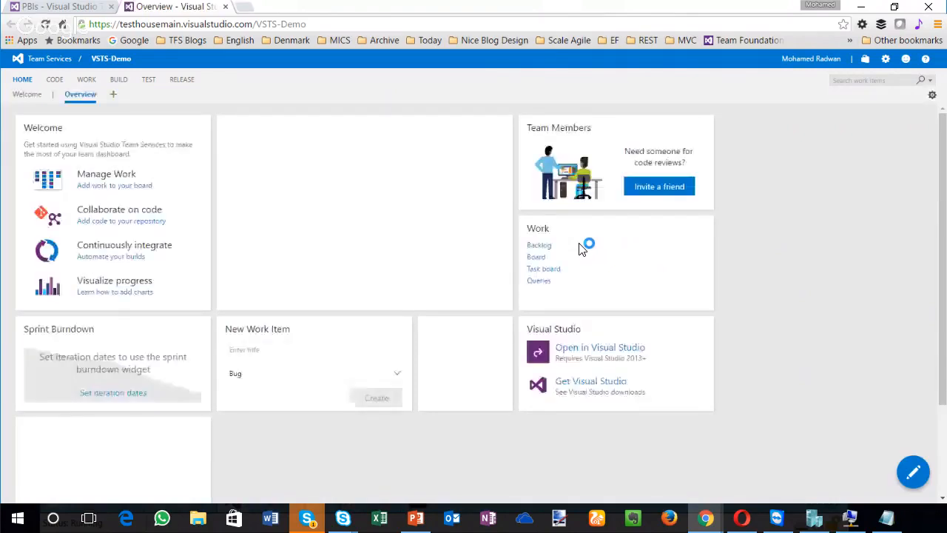
pyautogui.scroll(-3, 548, 313)
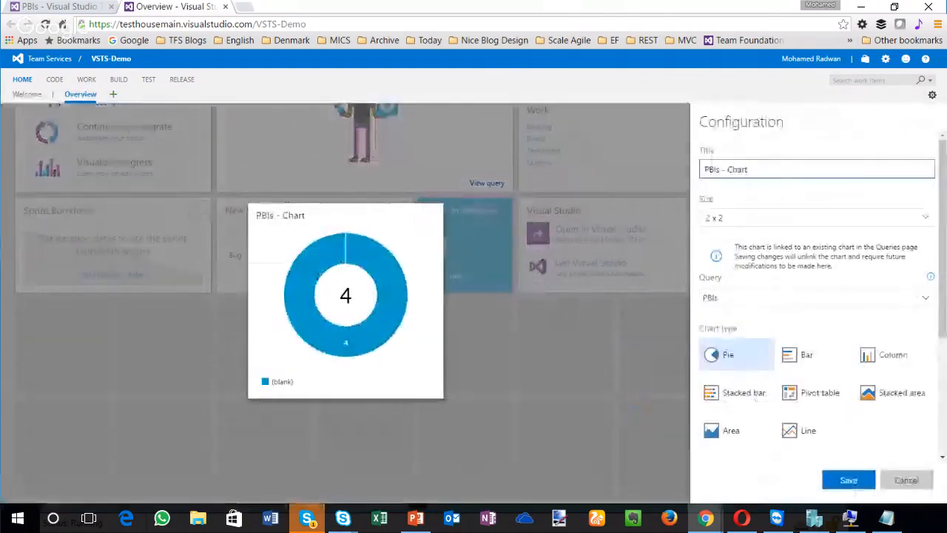
# Step: Try the 3 x 3 size for the PBIs chart widget
pyautogui.click(924, 217)
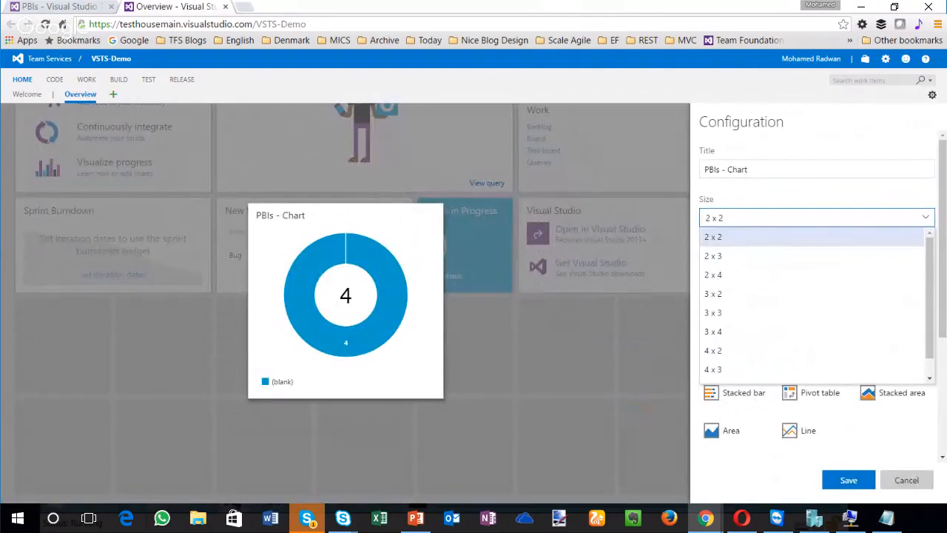
pyautogui.press('Down')
pyautogui.press('Down')
pyautogui.press('Down')
pyautogui.press('Down')
pyautogui.press('Return')
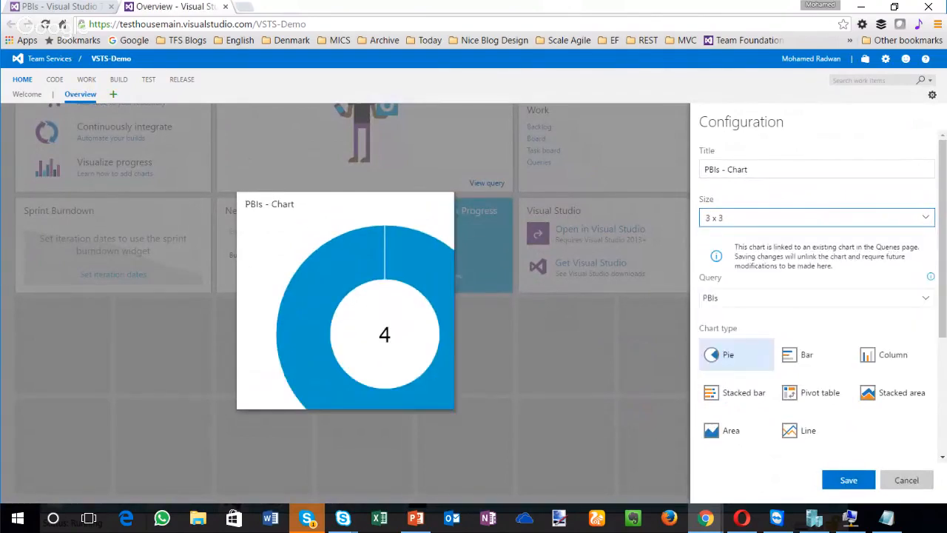
# Step: Set the PBIs chart widget's size to 4 x 2, save the configuration and finish editing the dashboard
pyautogui.click(925, 218)
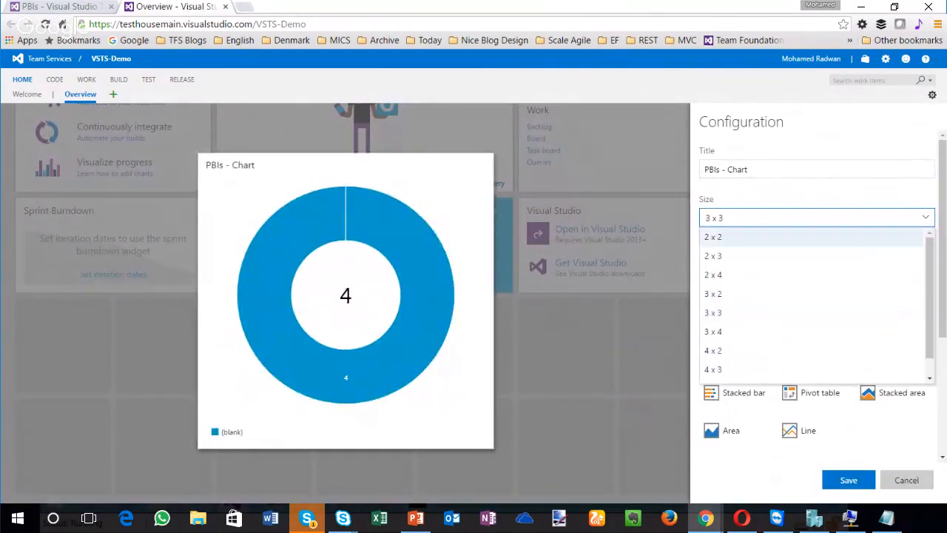
pyautogui.click(721, 350)
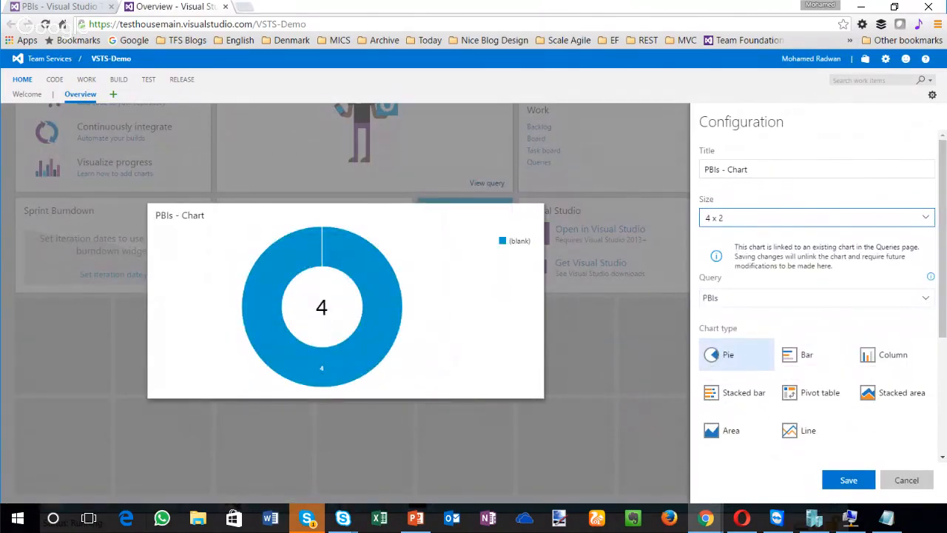
pyautogui.moveTo(748, 169); pyautogui.dragTo(702, 170)
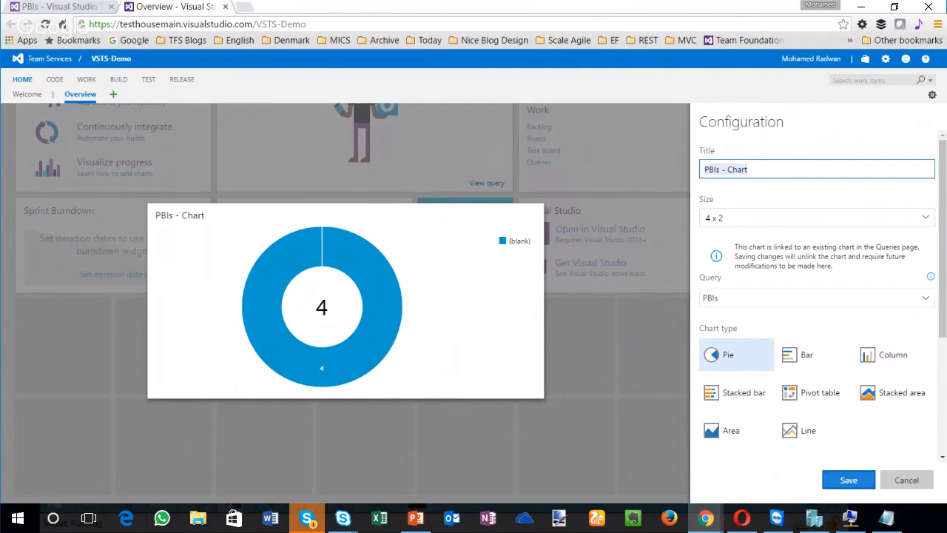
pyautogui.click(848, 479)
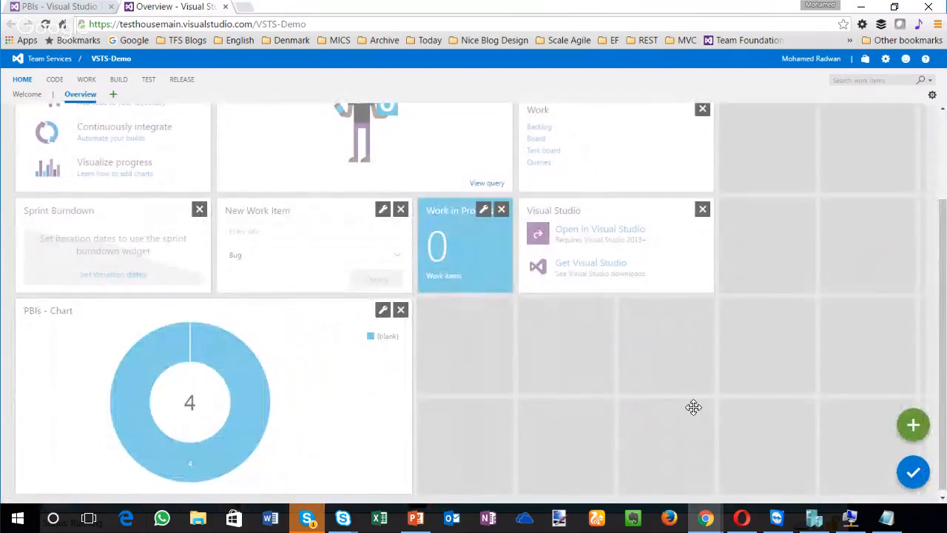
pyautogui.moveTo(214, 397); pyautogui.dragTo(238, 415)
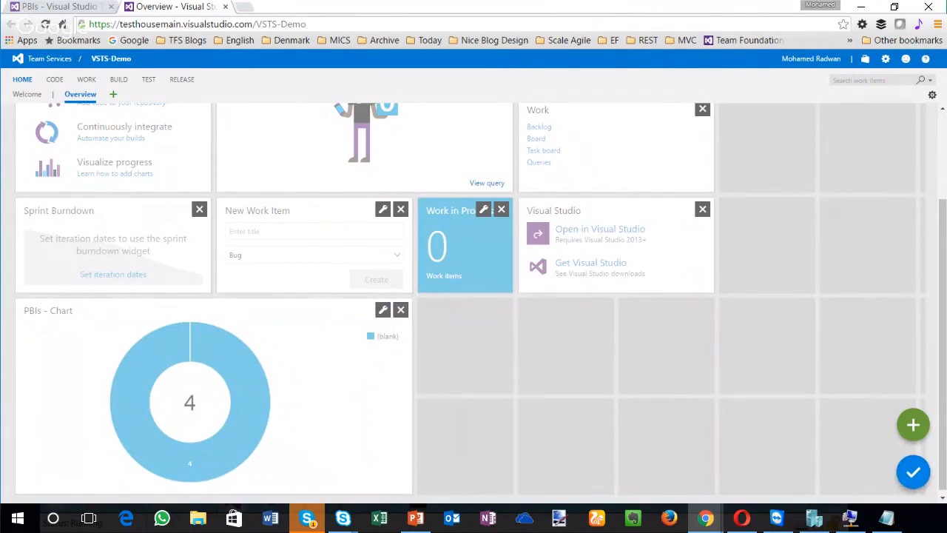
pyautogui.click(913, 472)
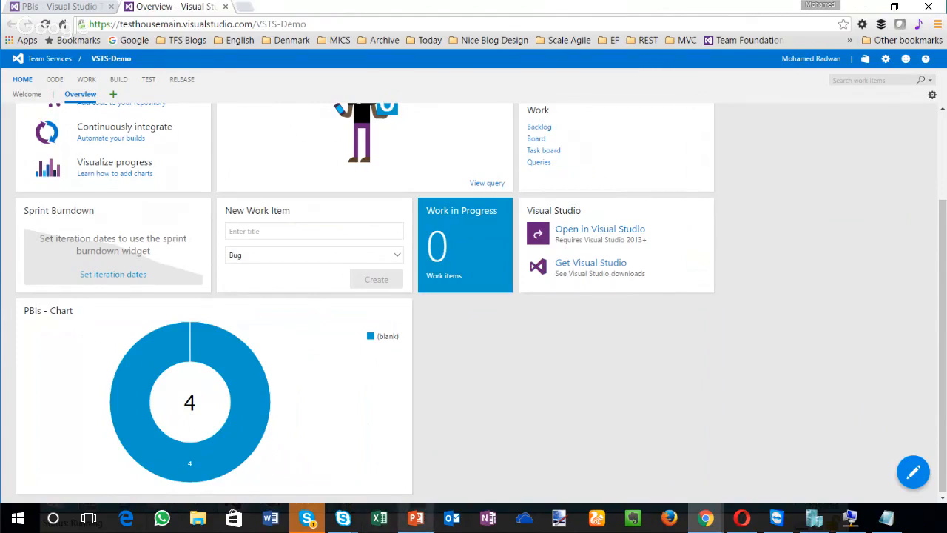
# Step: Switch to PowerPoint to review the July 7 (Sprint 102) Highlights slide, and return to the browser
pyautogui.click(415, 517)
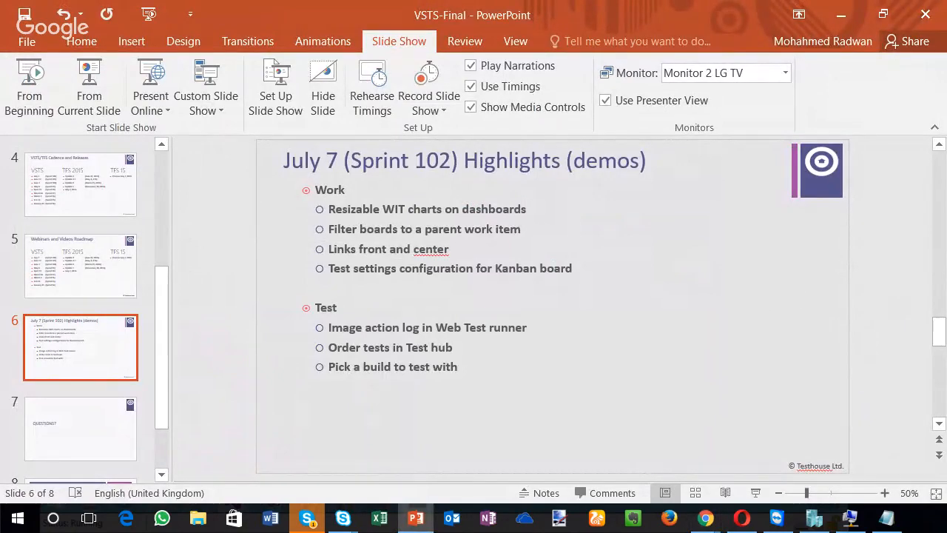
pyautogui.click(841, 15)
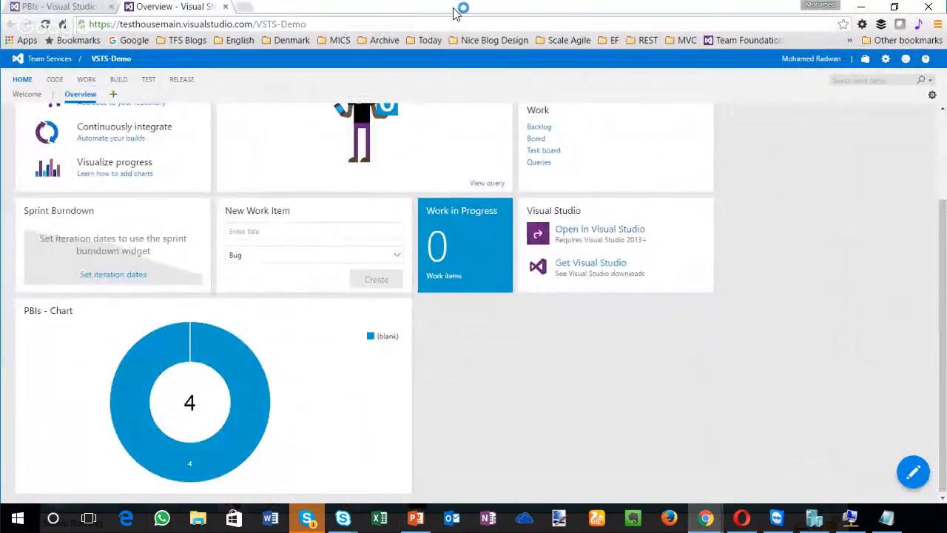
# Step: Return to the project's backlogs and add Feature 1 and Feature 2 at the Features level
pyautogui.hotkey('ctrl', 'shift', 'Tab')
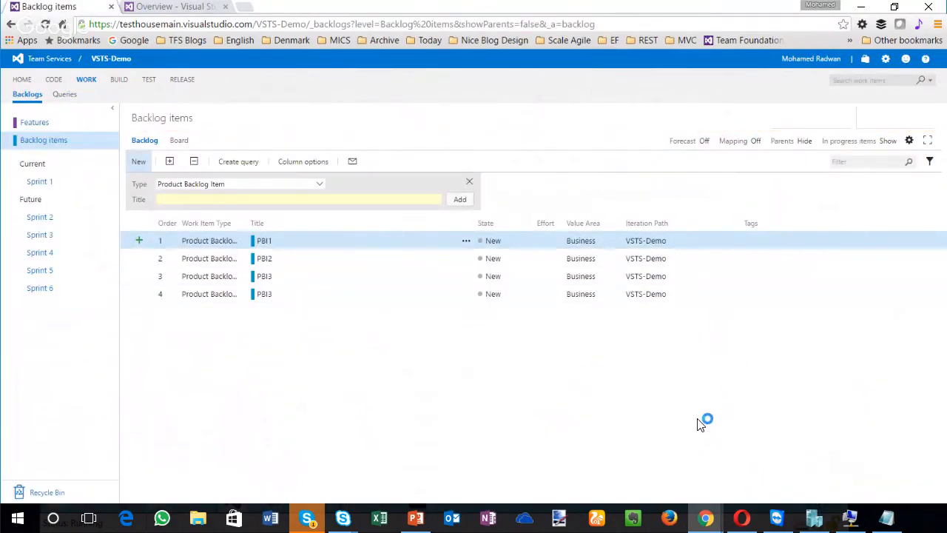
pyautogui.click(35, 123)
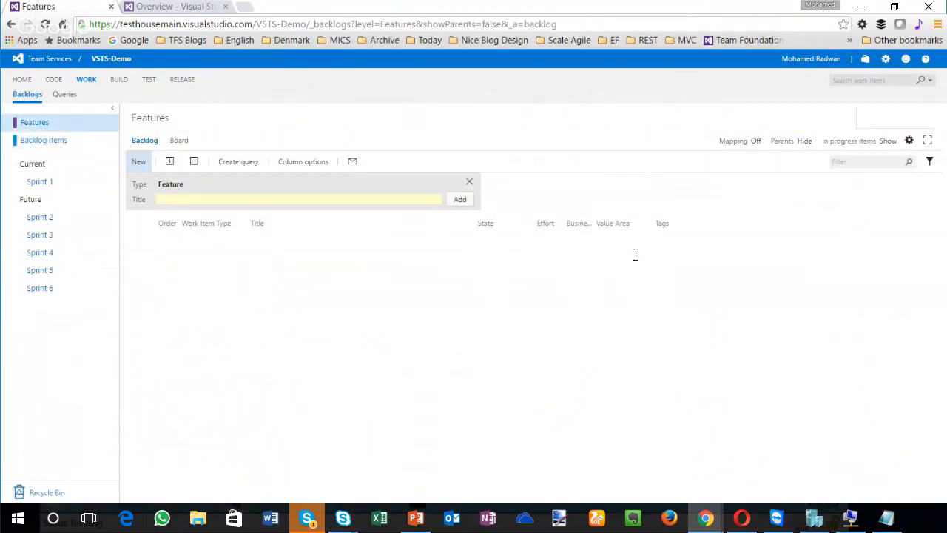
pyautogui.write('Feature 1')
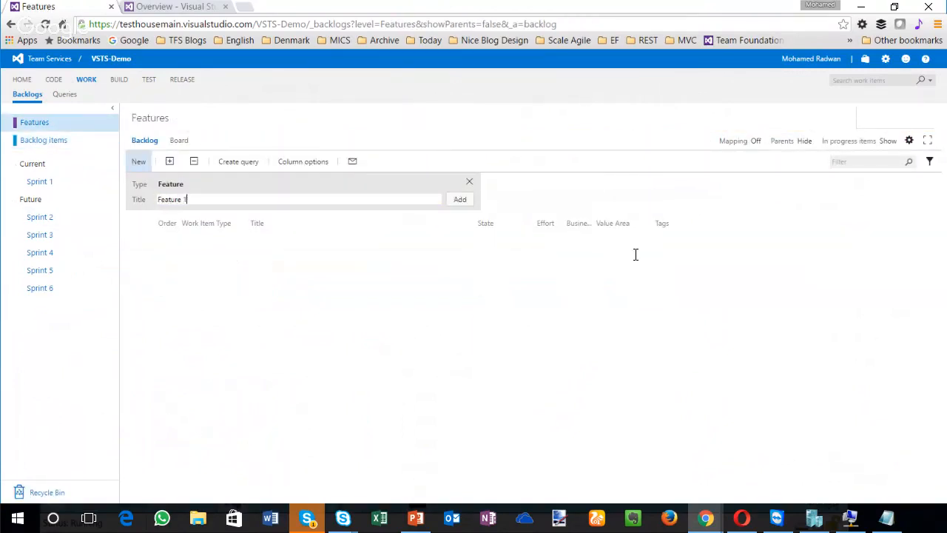
pyautogui.press('Return')
pyautogui.write('Fe')
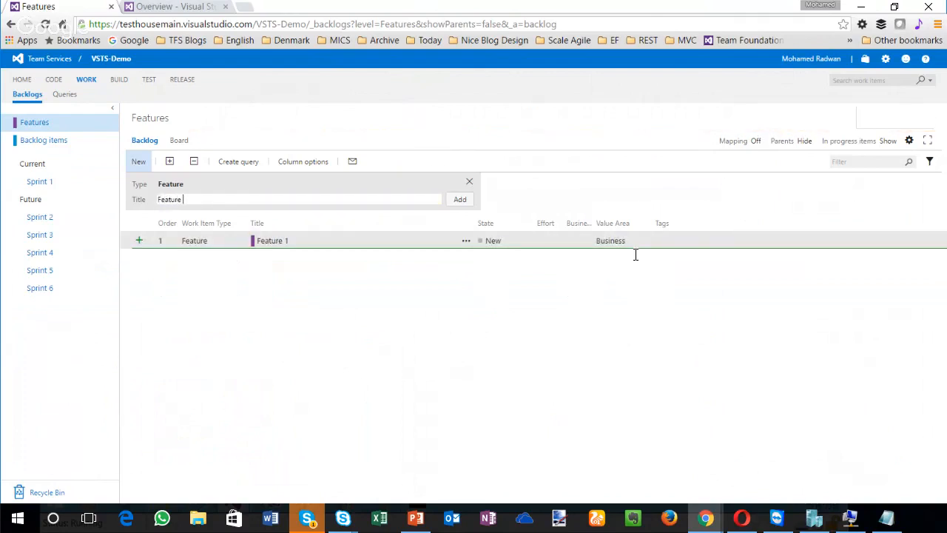
pyautogui.press('Return')
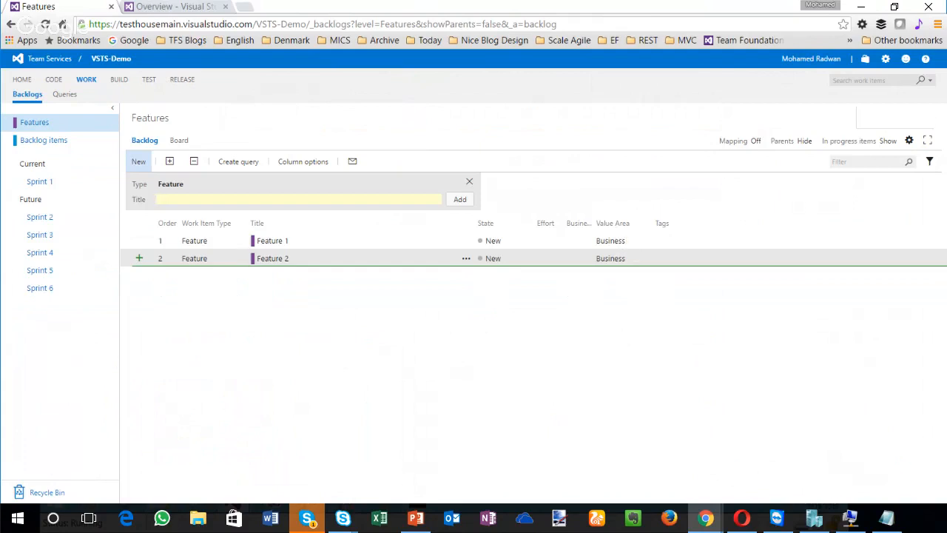
# Step: Open the Backlog items level with feature mapping turned on so that Feature 1 and Feature 2 are listed beside it
pyautogui.click(755, 140)
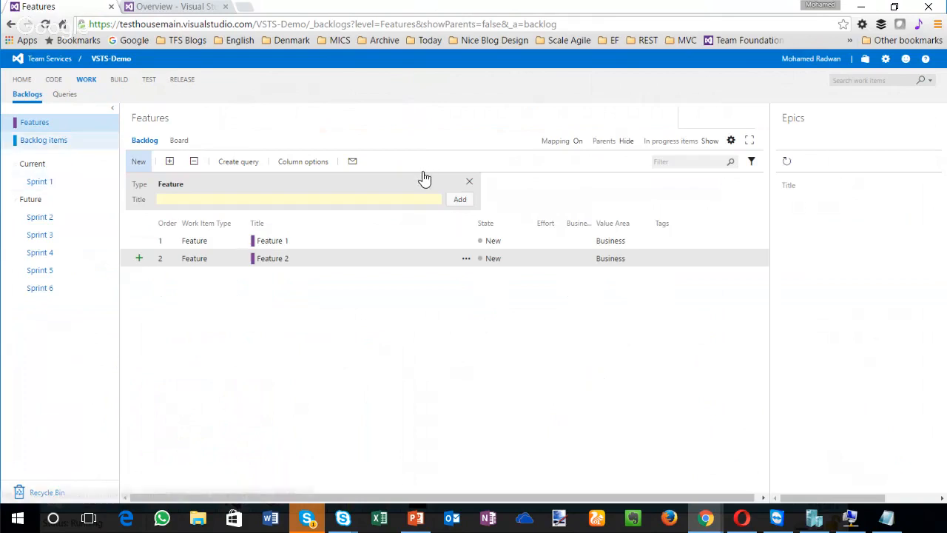
pyautogui.click(44, 140)
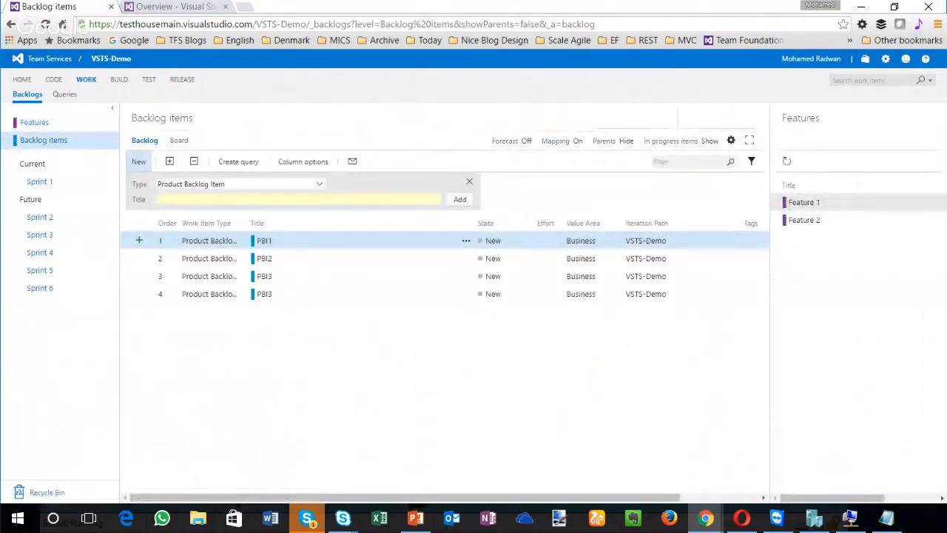
pyautogui.click(578, 141)
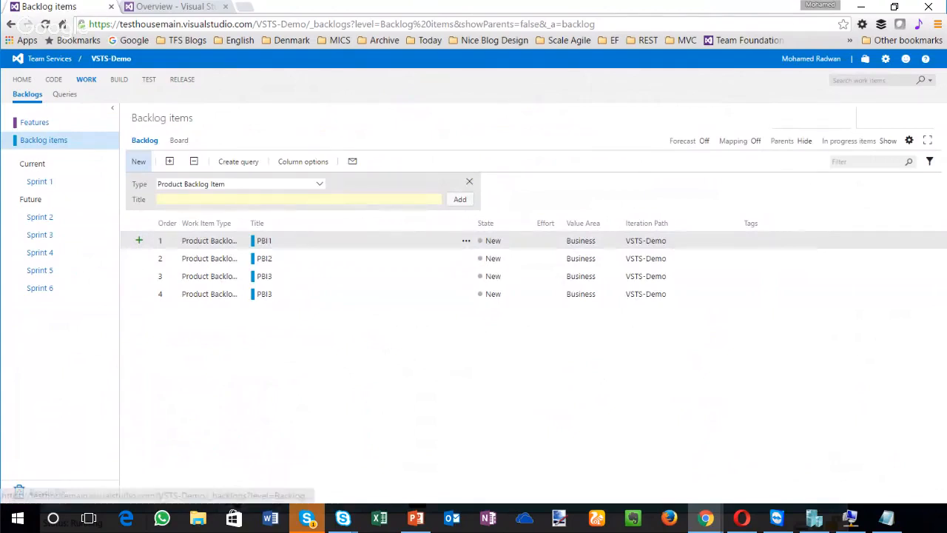
pyautogui.click(756, 140)
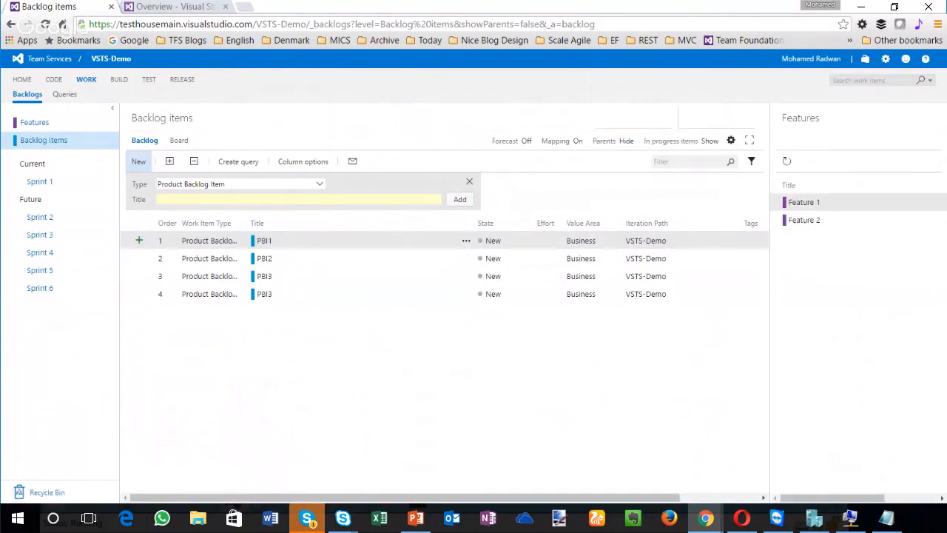
# Step: Map PBI1 and PBI2 to Feature 1, and map both PBI3 items to Feature 2
pyautogui.moveTo(710, 240); pyautogui.dragTo(803, 202)
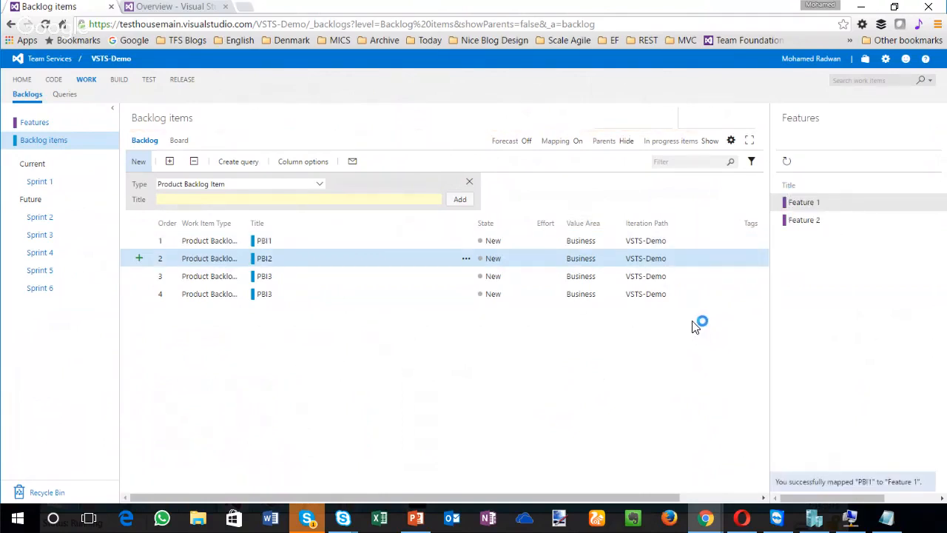
pyautogui.moveTo(695, 327); pyautogui.dragTo(813, 201)
pyautogui.keyDown('ctrl'); pyautogui.click(679, 363); pyautogui.keyUp('ctrl')
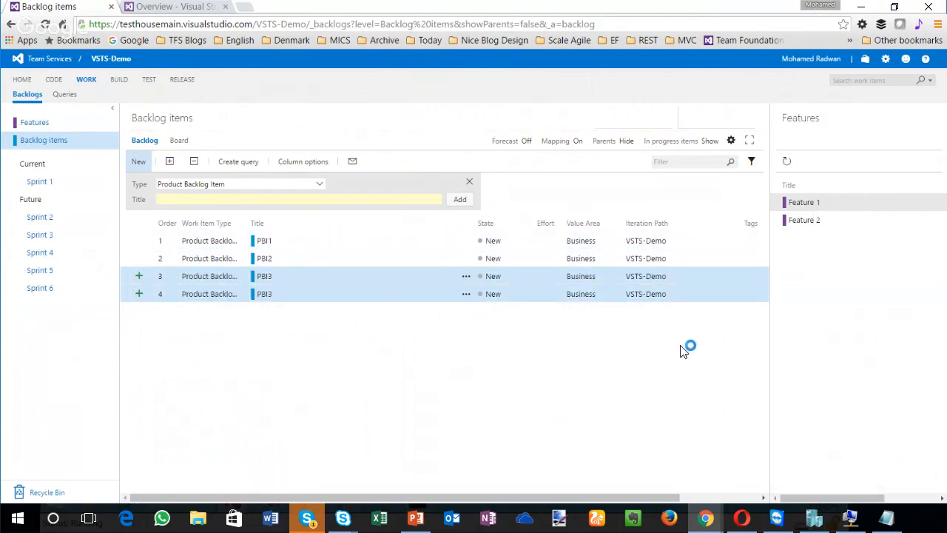
pyautogui.moveTo(682, 345); pyautogui.dragTo(804, 220)
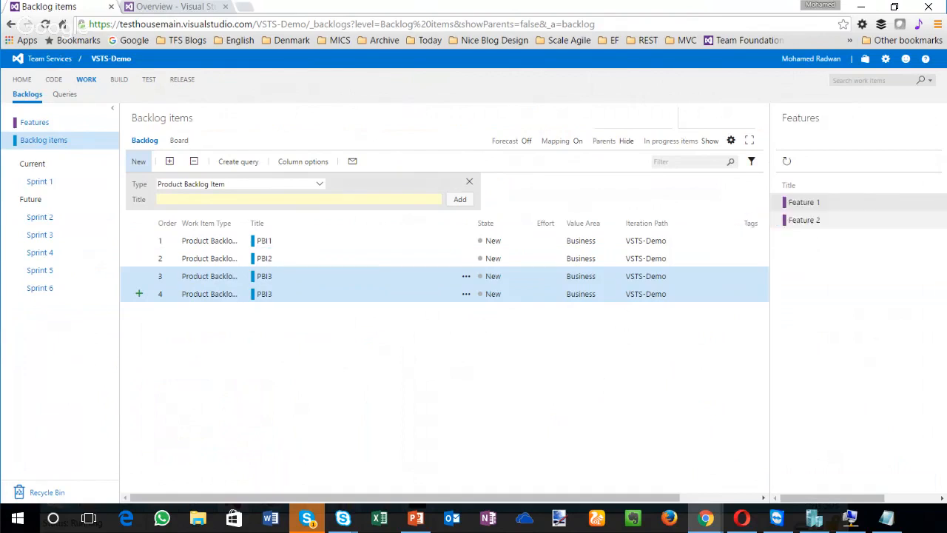
# Step: Filter the Backlog items board by parent work item, trying Feature 1 and Feature 2, and clear each selection
pyautogui.click(35, 123)
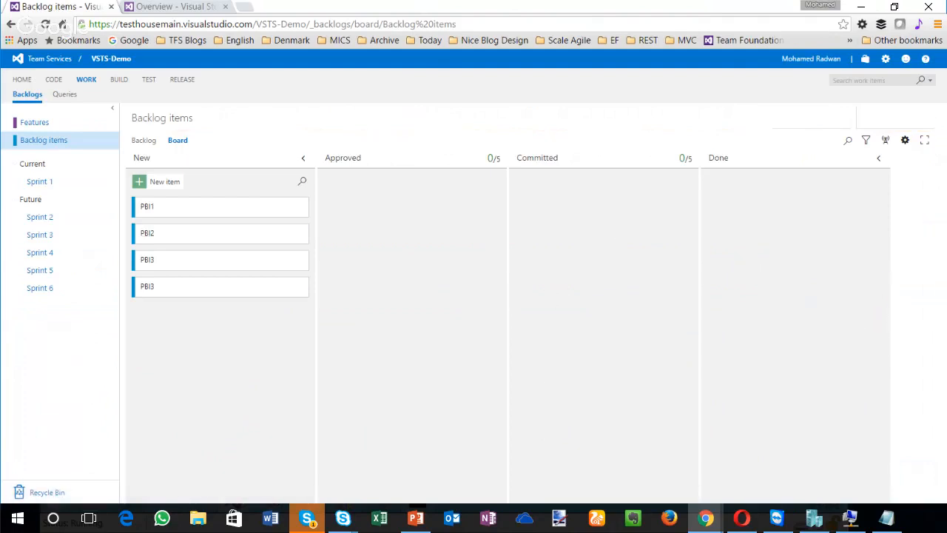
pyautogui.click(865, 140)
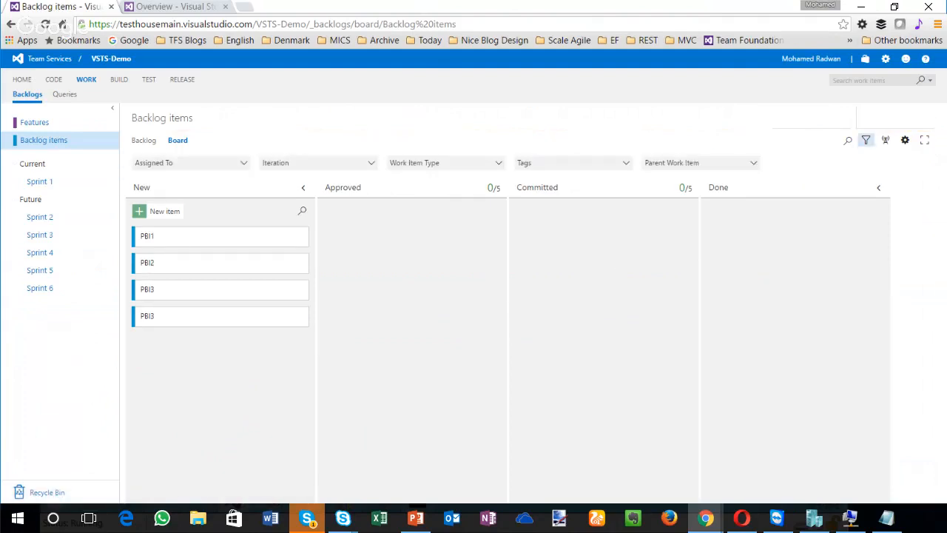
pyautogui.click(703, 162)
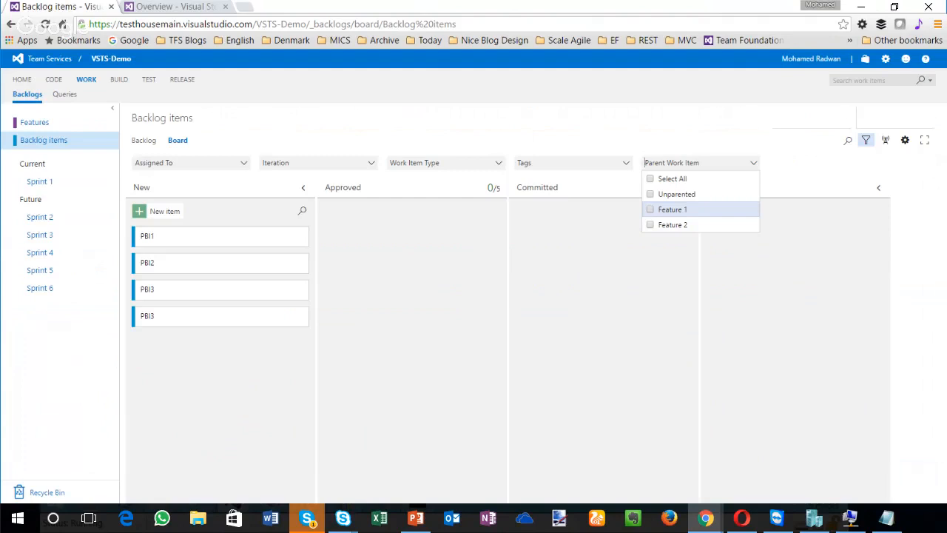
pyautogui.click(672, 209)
pyautogui.click(673, 210)
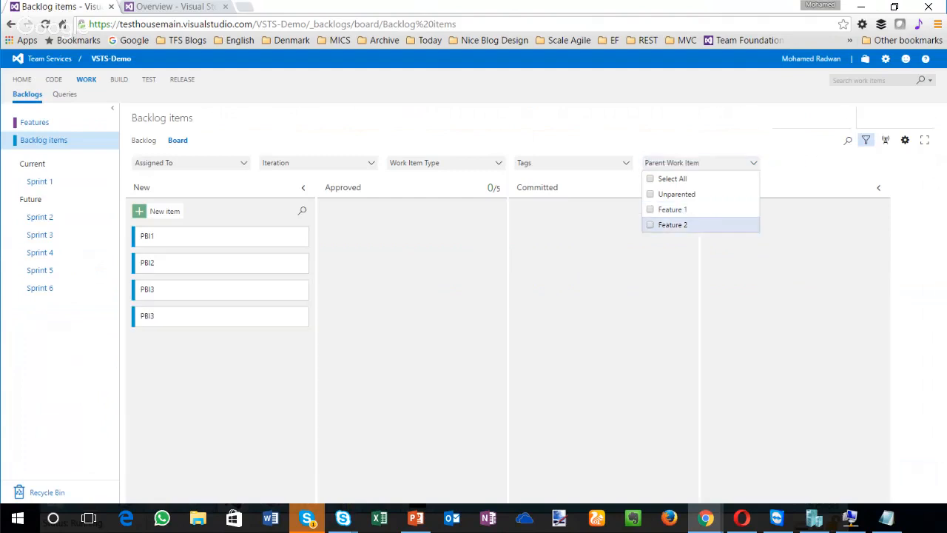
pyautogui.click(673, 224)
pyautogui.click(672, 224)
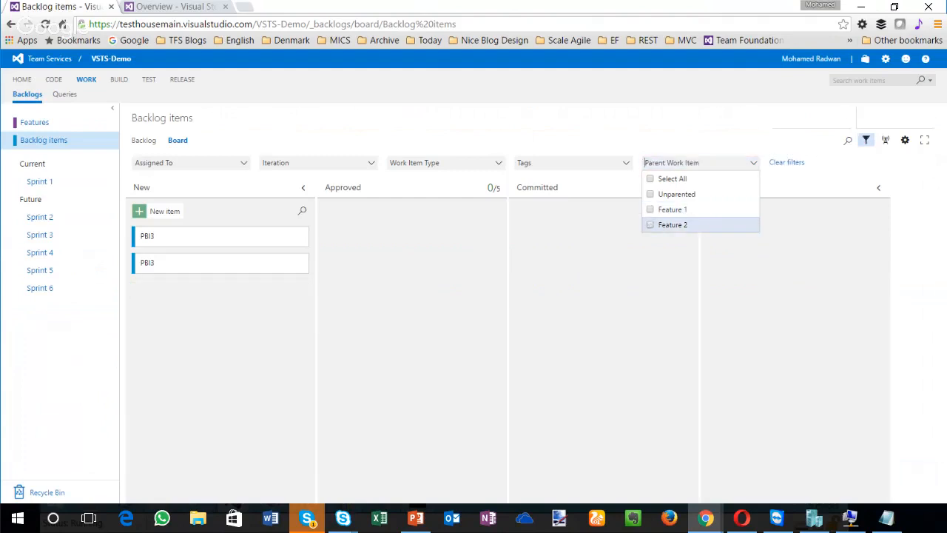
pyautogui.click(672, 210)
pyautogui.click(672, 209)
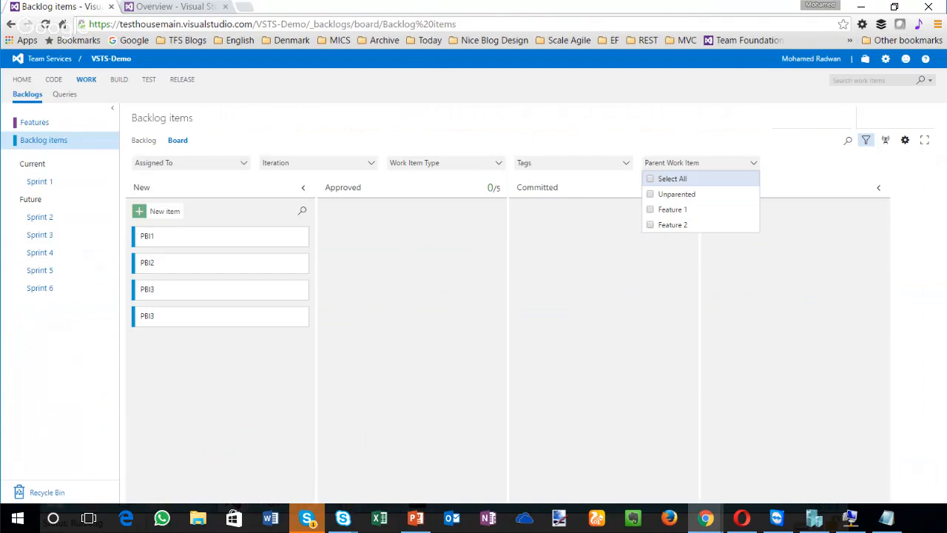
# Step: Switch to PowerPoint to check the "Links front and center" highlight for Sprint 102, and return to the browser
pyautogui.click(416, 517)
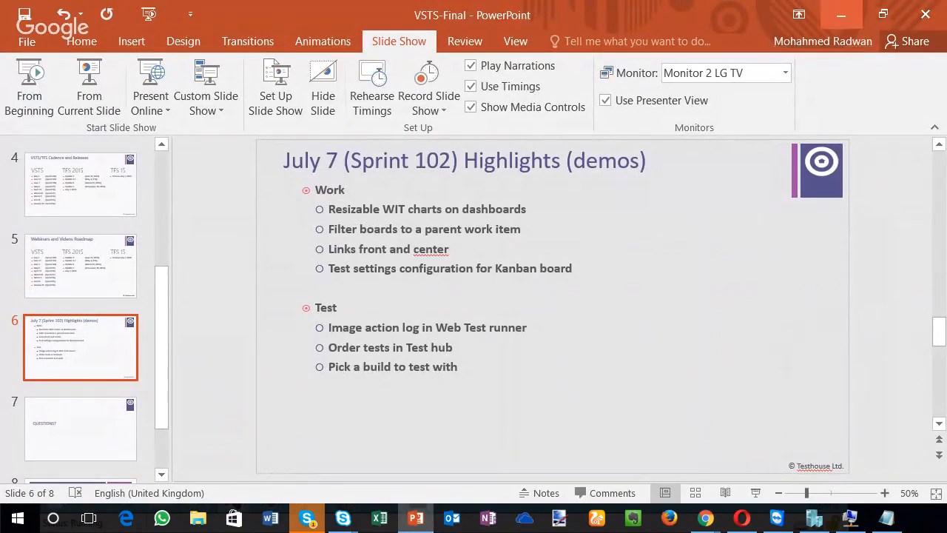
pyautogui.click(841, 14)
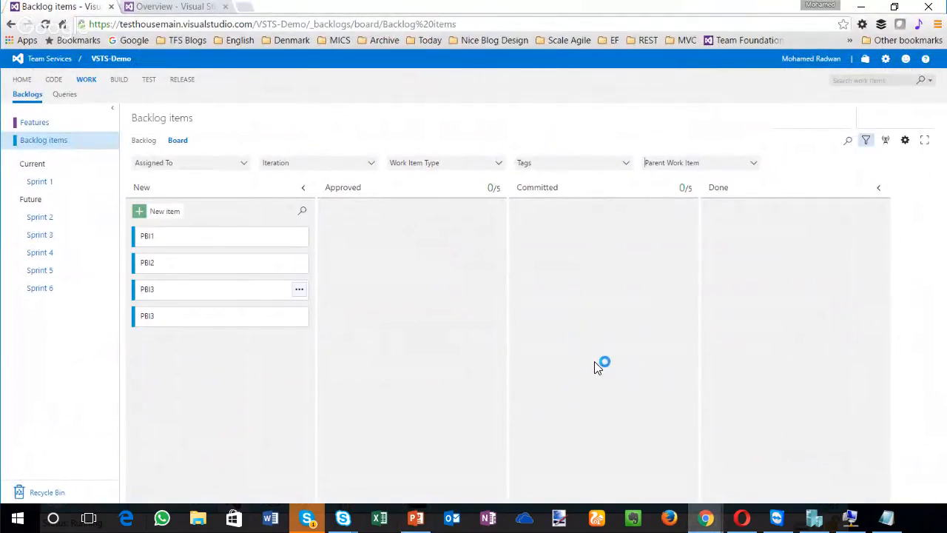
# Step: Open Feature 1 from the Features board and examine the child links in its Related Work section
pyautogui.click(35, 122)
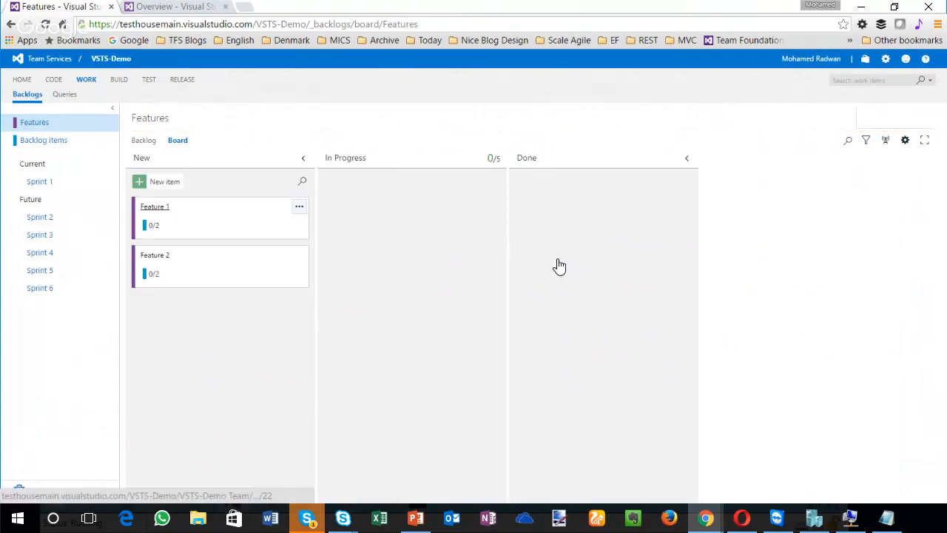
pyautogui.click(155, 207)
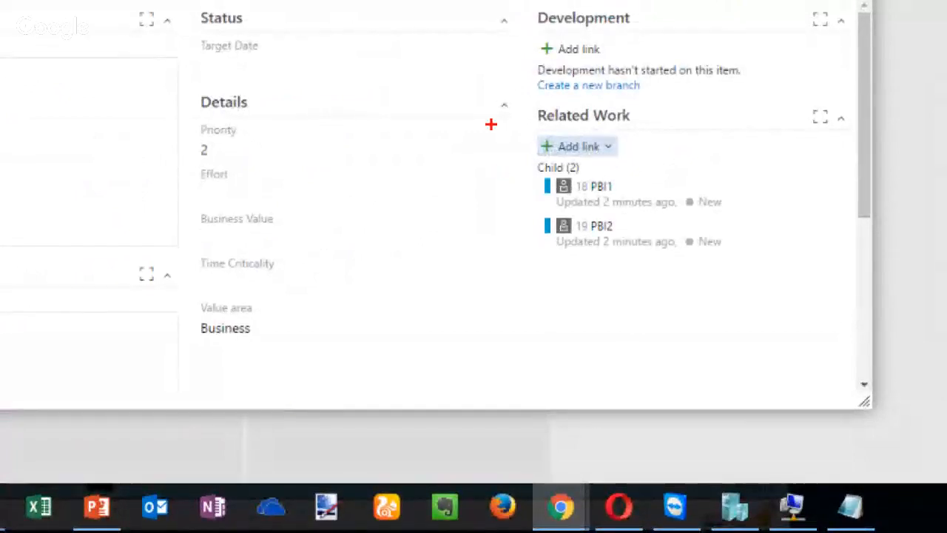
pyautogui.moveTo(495, 92)
pyautogui.mouseDown()
pyautogui.moveTo(740, 281)
pyautogui.moveTo(855, 255)
pyautogui.mouseUp()
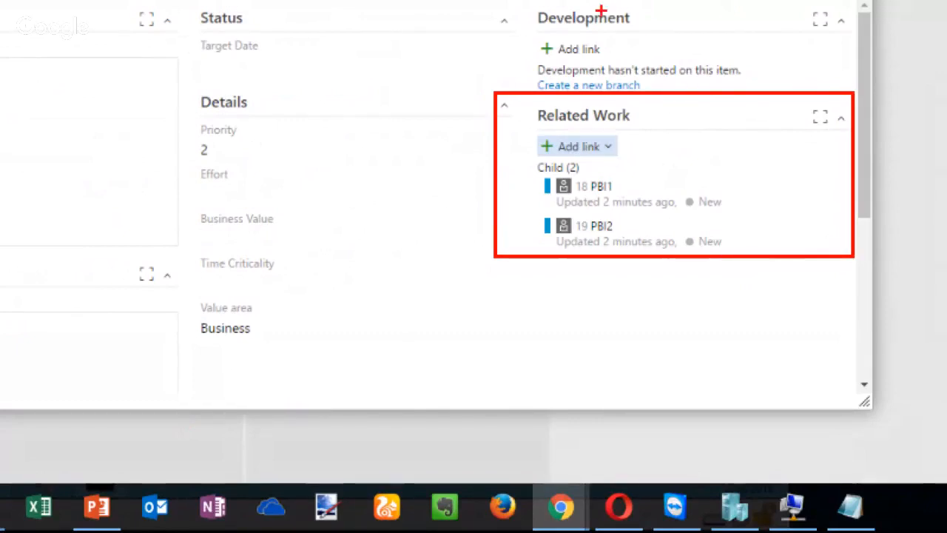
pyautogui.press('Escape')
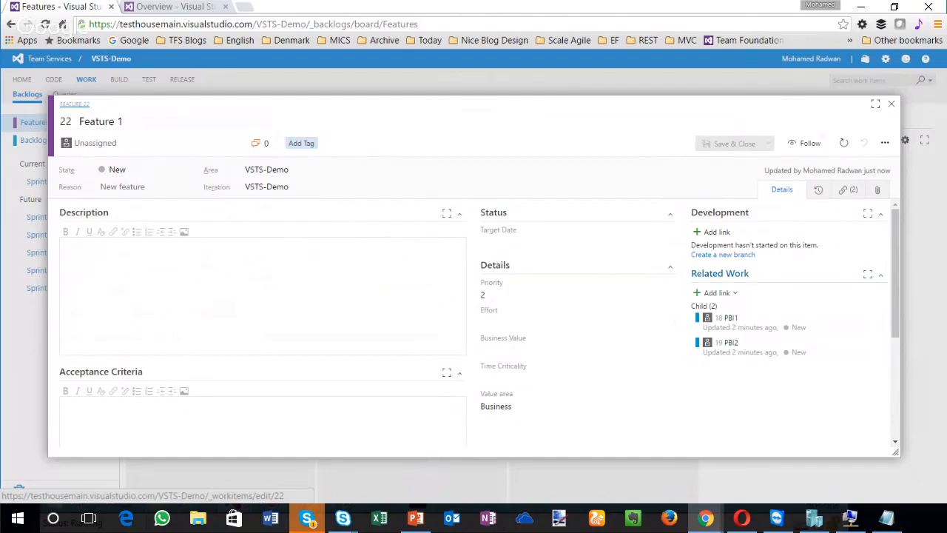
# Step: Start a new linked work item under Feature 1 with link type Child and work item type Product Backlog Item
pyautogui.click(716, 293)
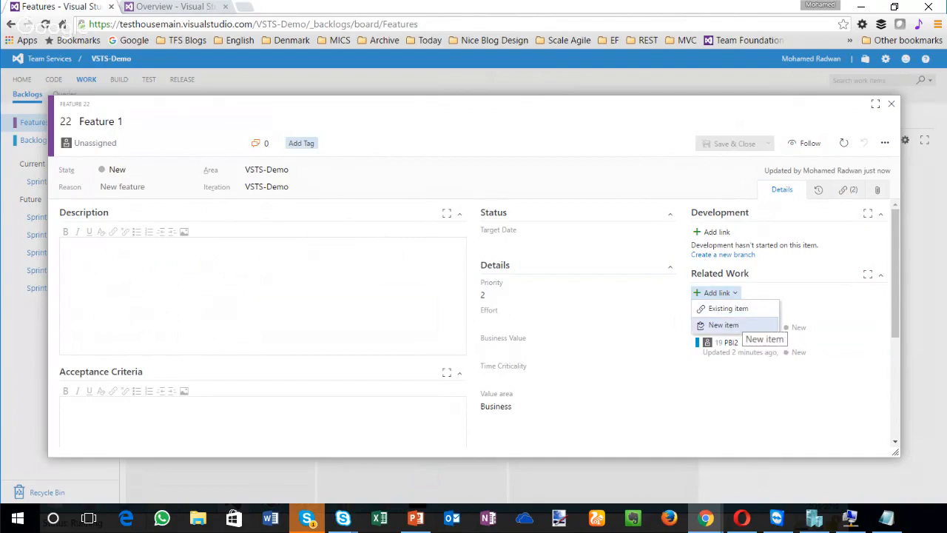
pyautogui.click(723, 325)
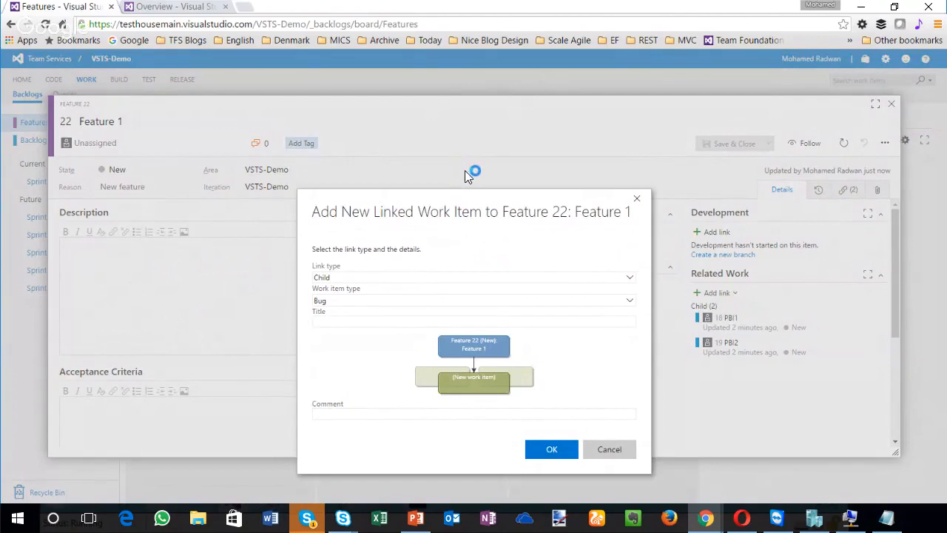
pyautogui.click(629, 277)
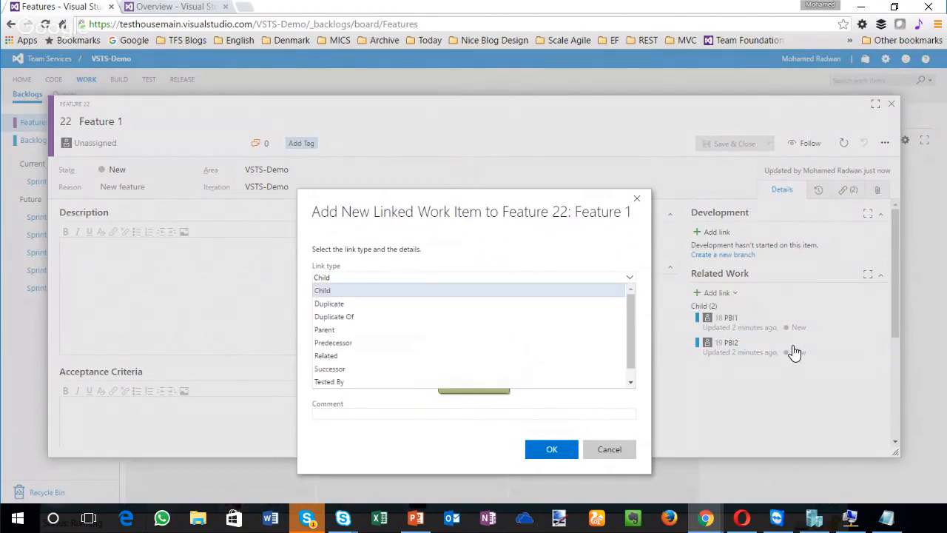
pyautogui.click(624, 291)
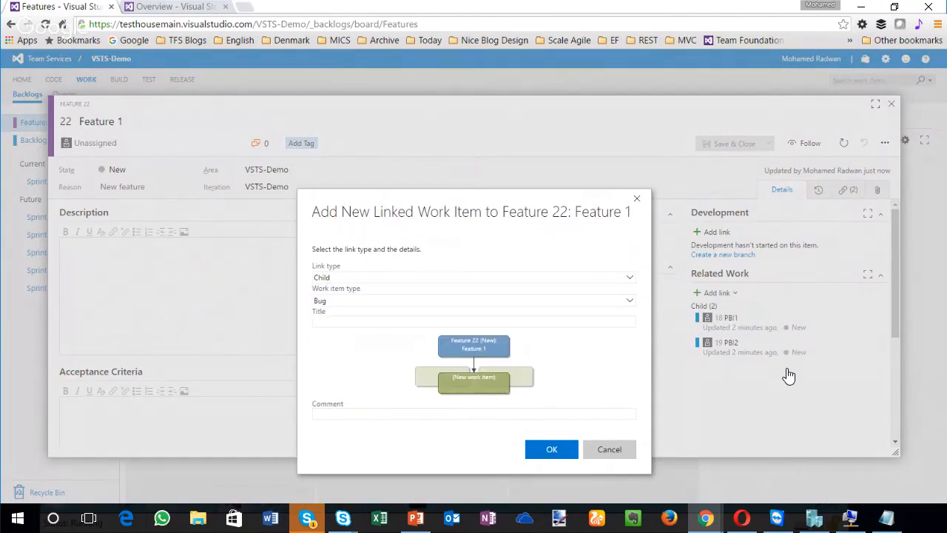
pyautogui.click(629, 300)
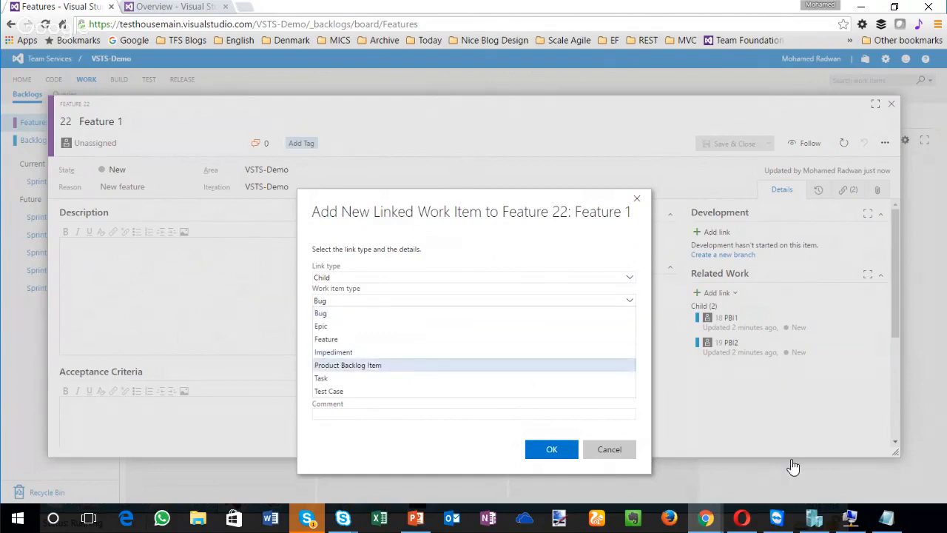
pyautogui.click(347, 362)
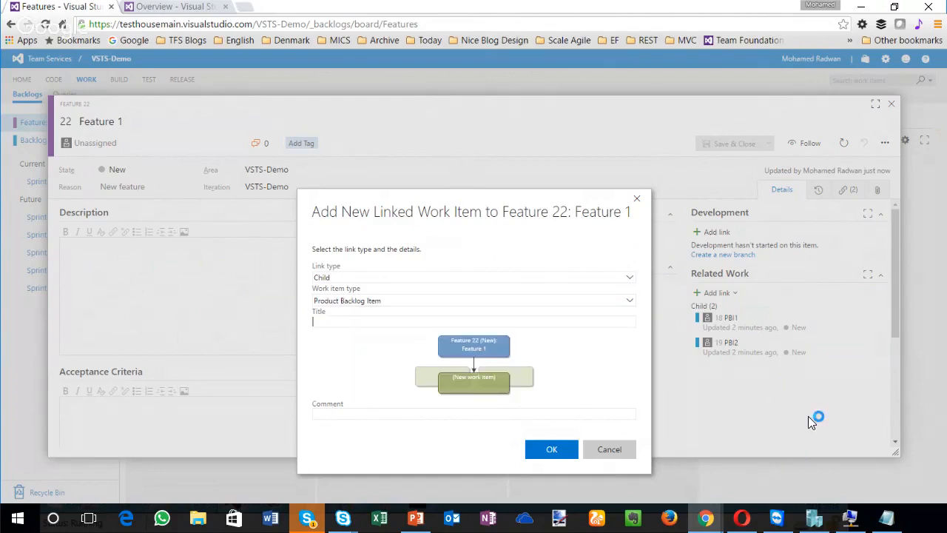
# Step: Title the new child item PBI5, save it, and close the Feature 1 form
pyautogui.write('PBI5')
pyautogui.press('Return')
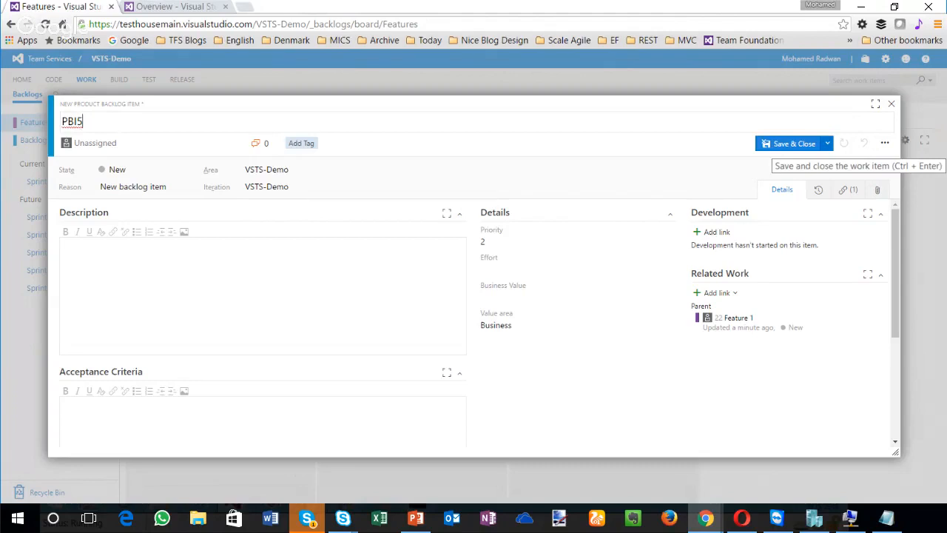
pyautogui.click(788, 144)
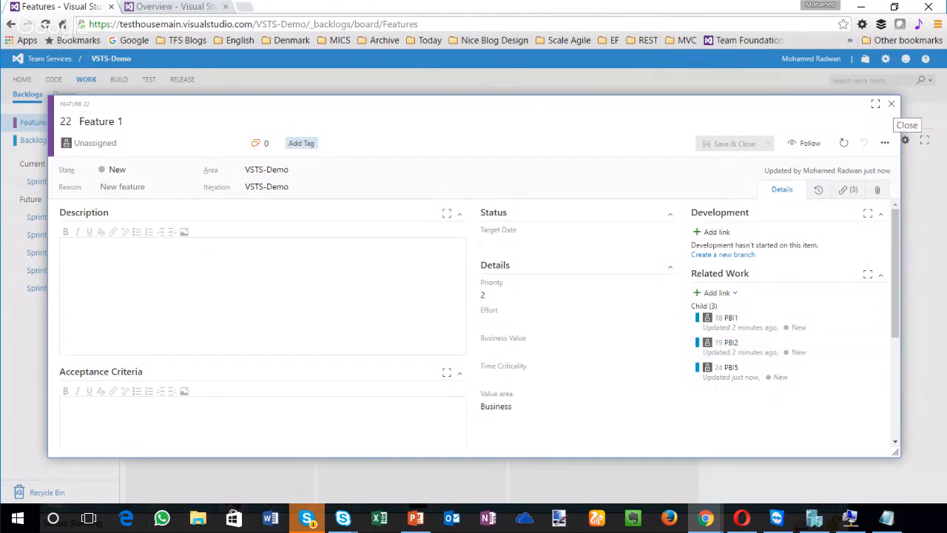
pyautogui.click(892, 103)
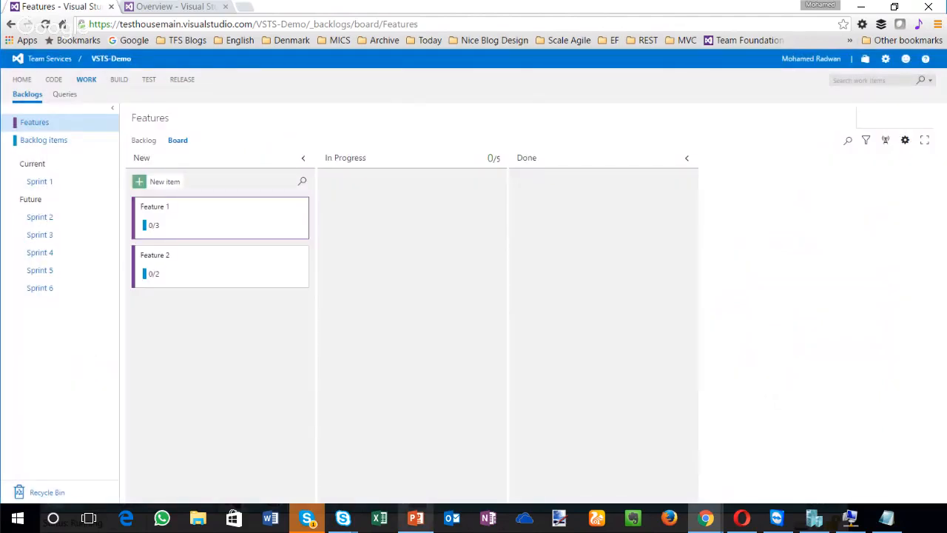
# Step: Switch to PowerPoint to check the "Test settings configuration for Kanban board" highlight, and return to the browser
pyautogui.click(415, 518)
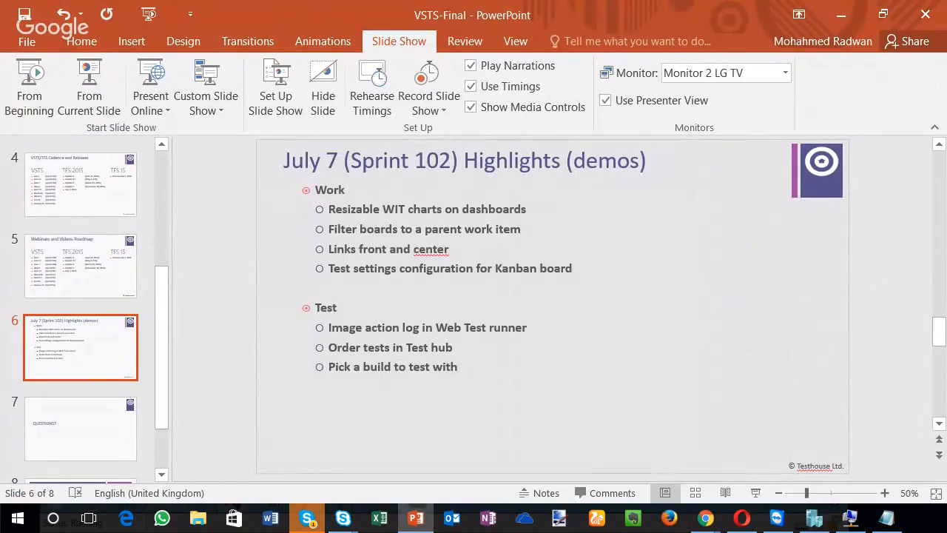
pyautogui.hotkey('alt', 'Tab')
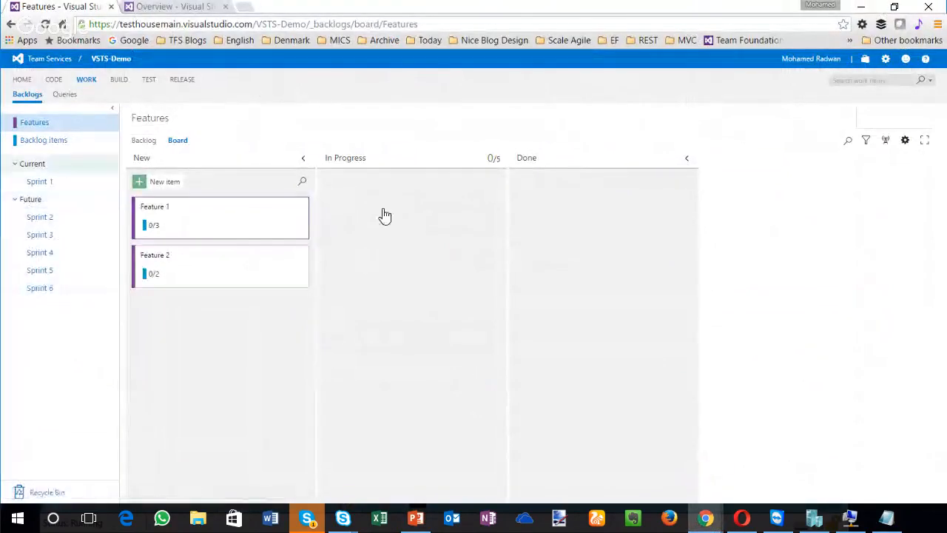
# Step: Examine the Tests card settings for the Backlog items board, including the manual test plan options, and close the settings without saving
pyautogui.click(44, 141)
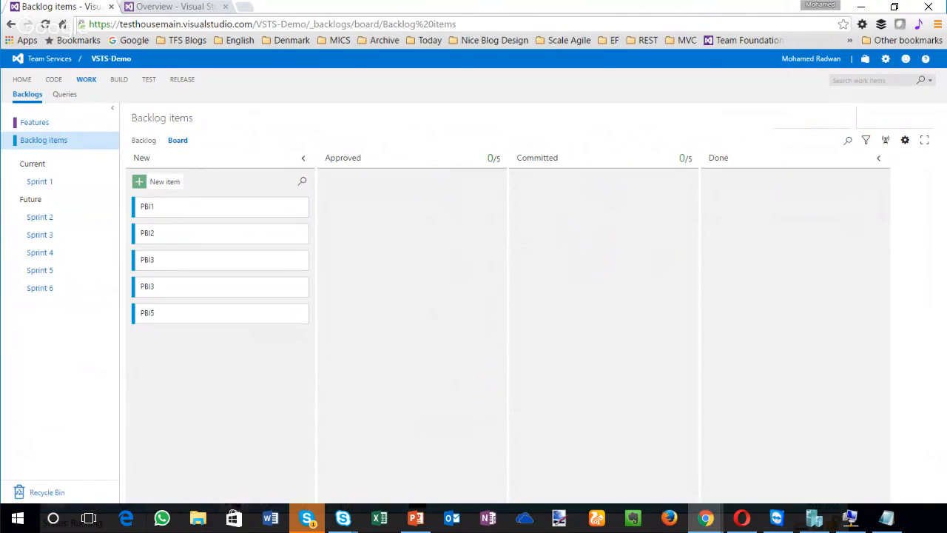
pyautogui.click(904, 140)
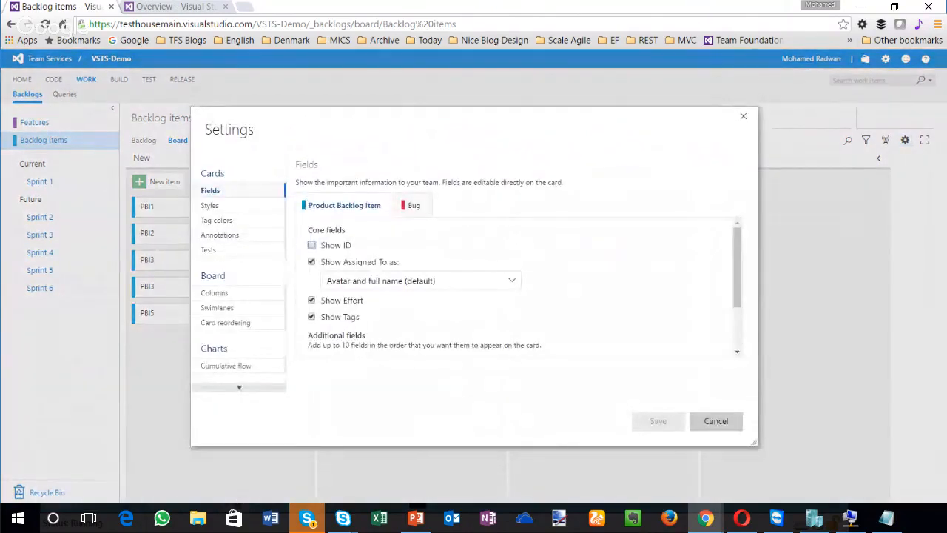
pyautogui.click(210, 249)
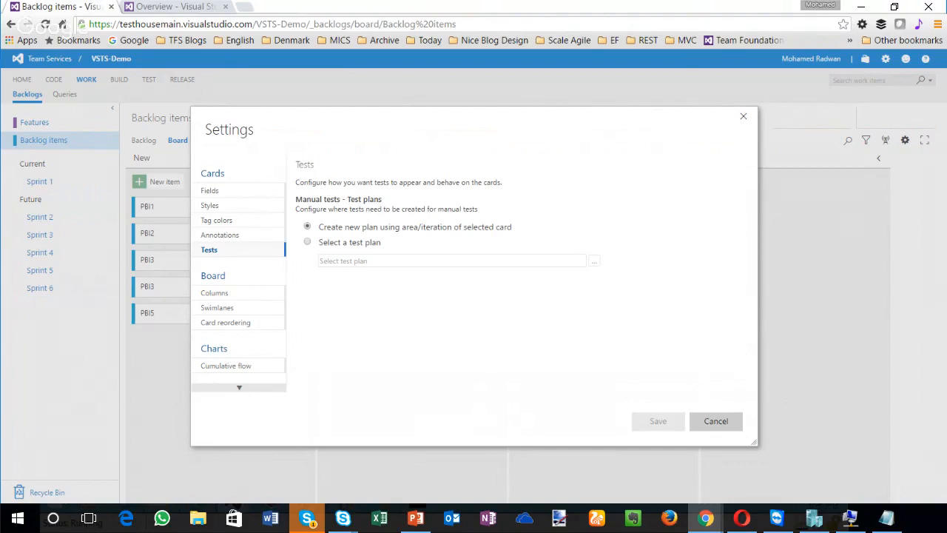
pyautogui.click(715, 420)
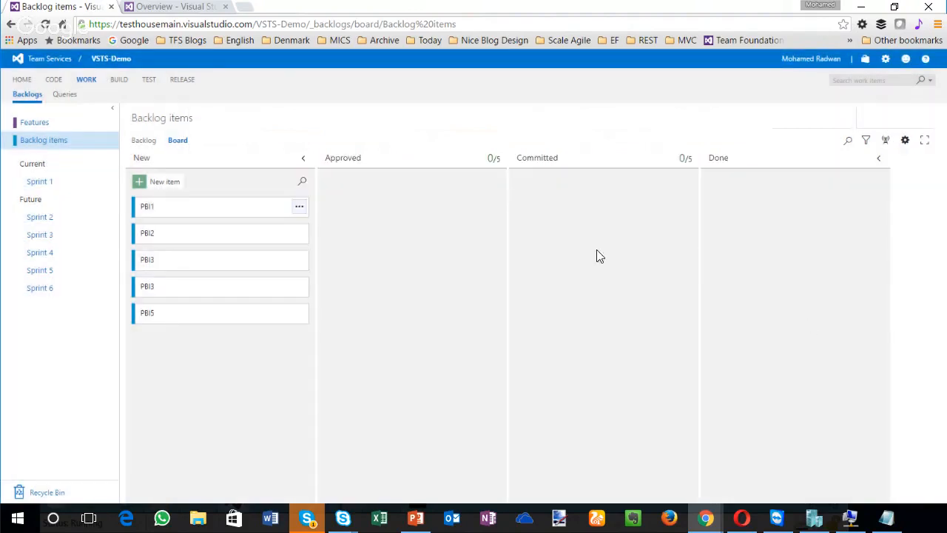
# Step: Open the Test hub in a new browser tab beside the board's tab and create a test plan named Test plan1
pyautogui.rightClick(147, 79)
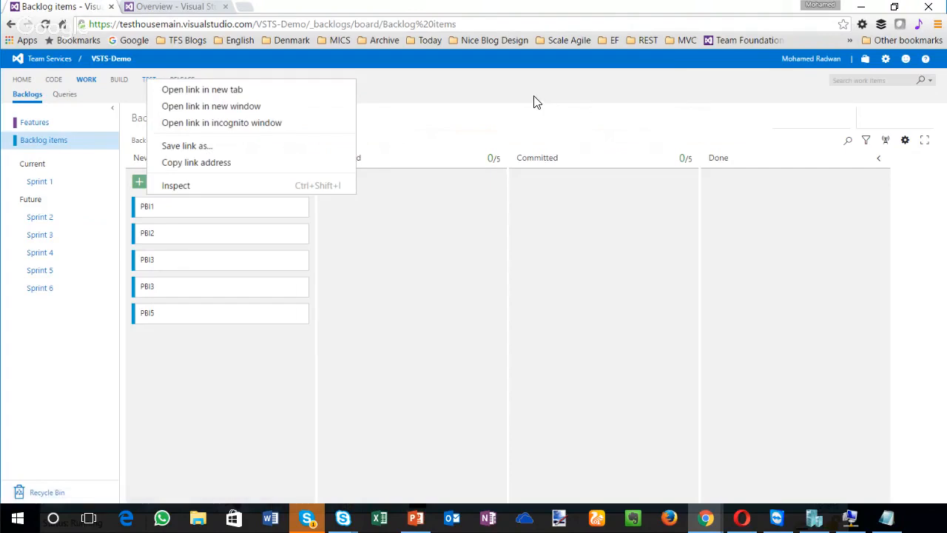
pyautogui.click(202, 90)
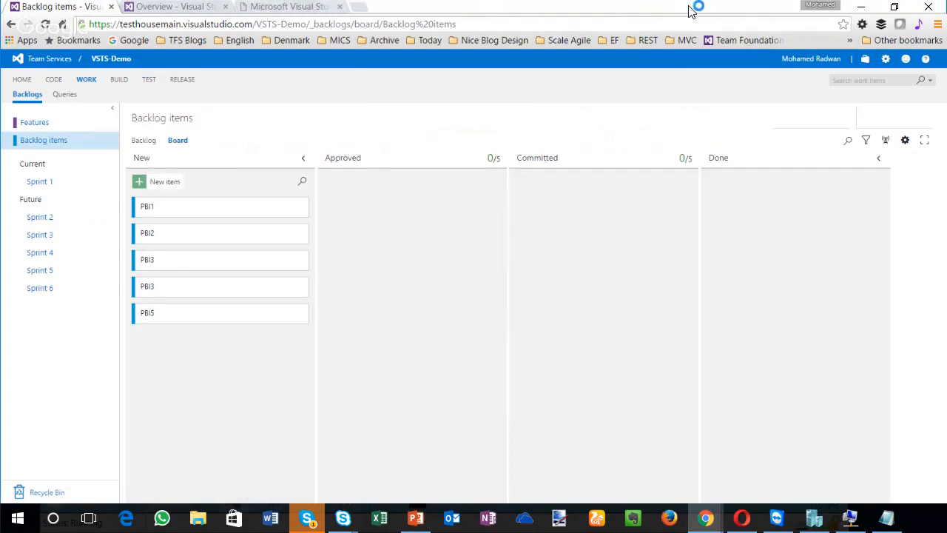
pyautogui.moveTo(289, 7); pyautogui.dragTo(181, 7)
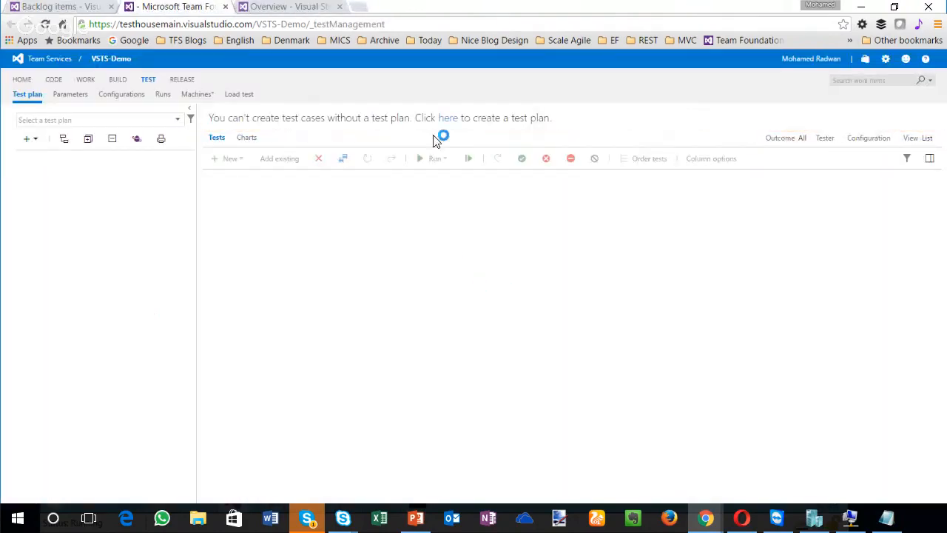
pyautogui.click(29, 139)
pyautogui.click(45, 161)
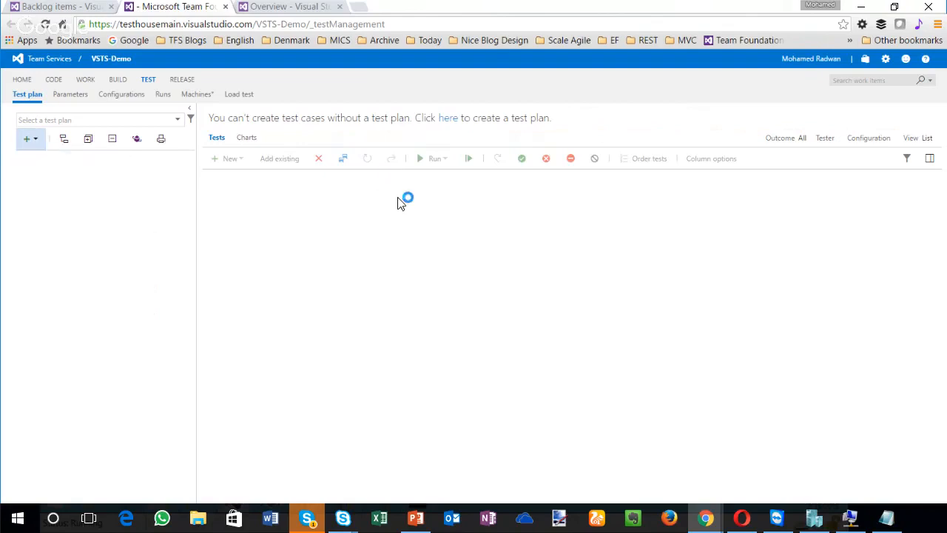
pyautogui.write('Test plan1')
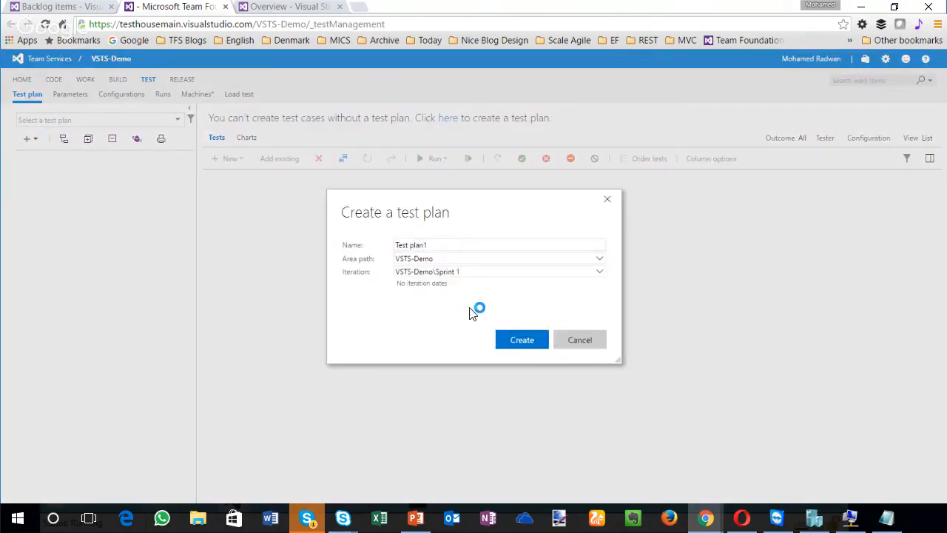
pyautogui.press('Return')
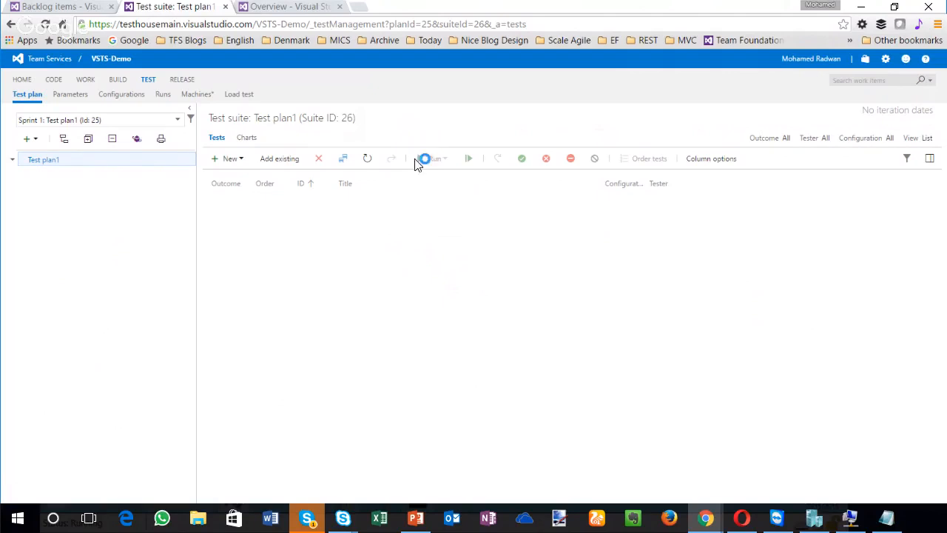
# Step: Create a second test plan named Test plan2, and switch the selected plan back to Test plan1
pyautogui.click(30, 140)
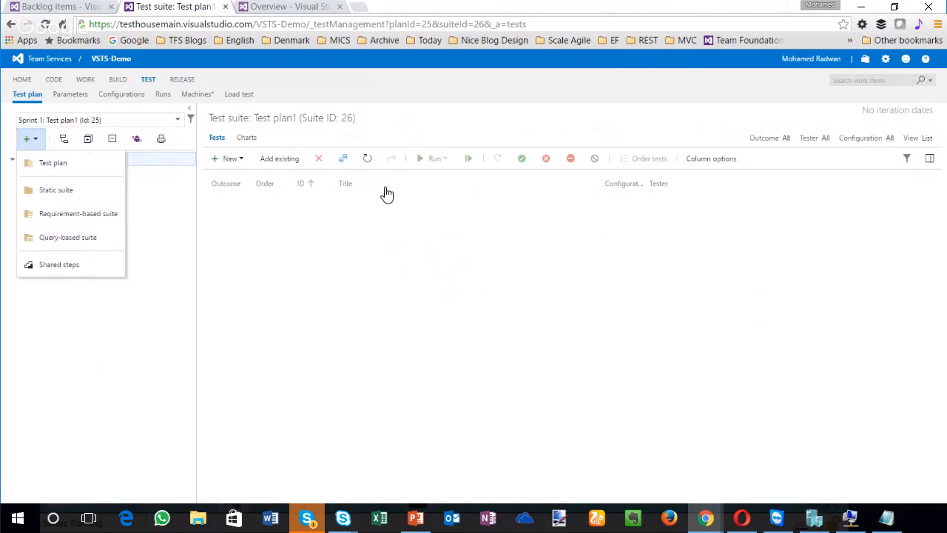
pyautogui.click(52, 163)
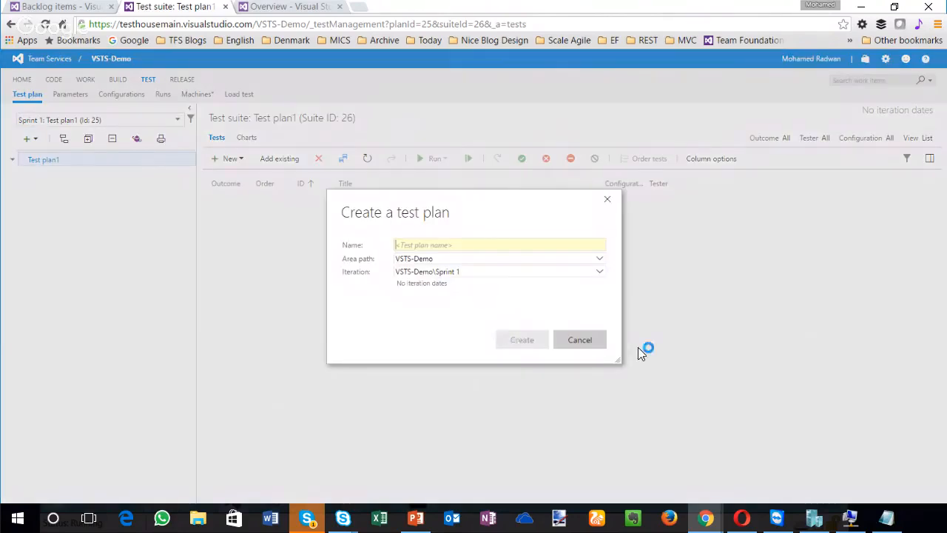
pyautogui.write('Test plan')
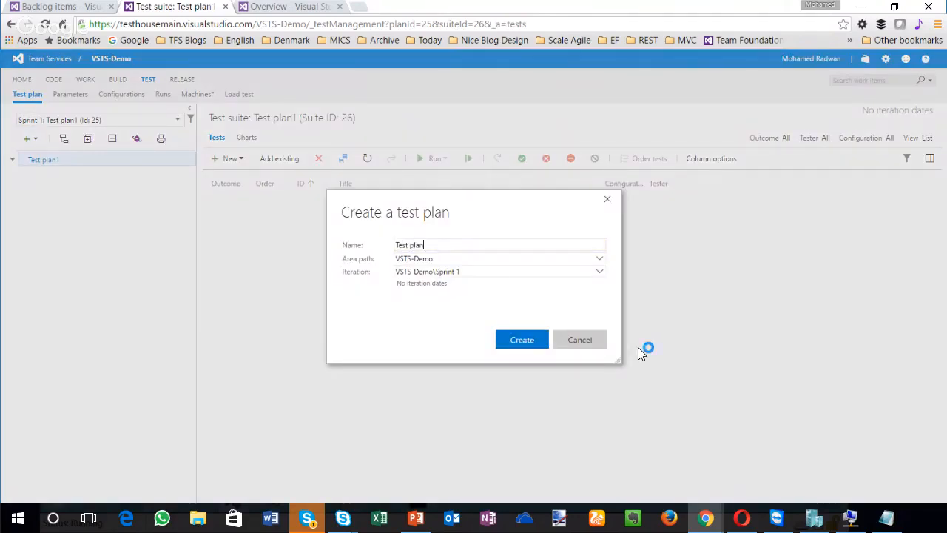
pyautogui.write('2')
pyautogui.press('Return')
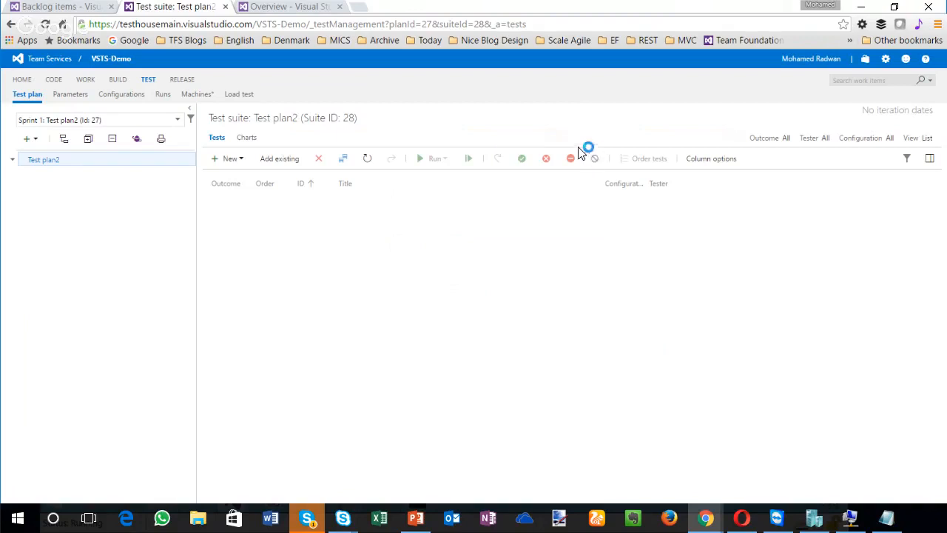
pyautogui.click(177, 120)
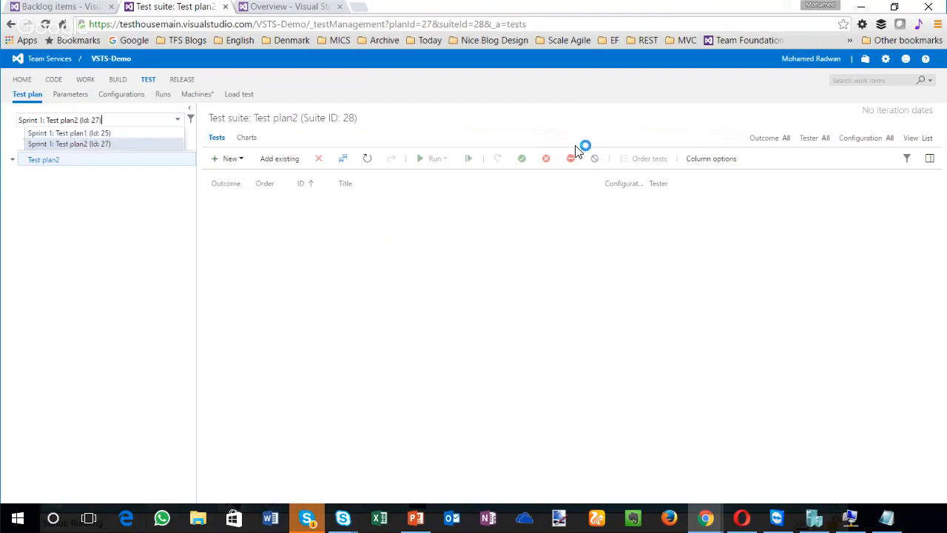
pyautogui.click(111, 134)
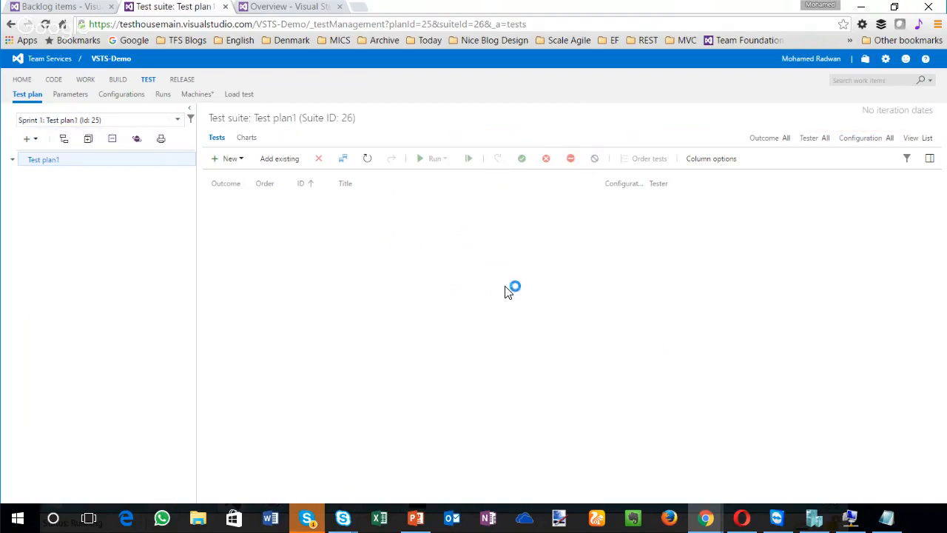
# Step: In the Backlog items board's Tests card settings, select Test plan1 as the plan for manual tests and save
pyautogui.click(60, 7)
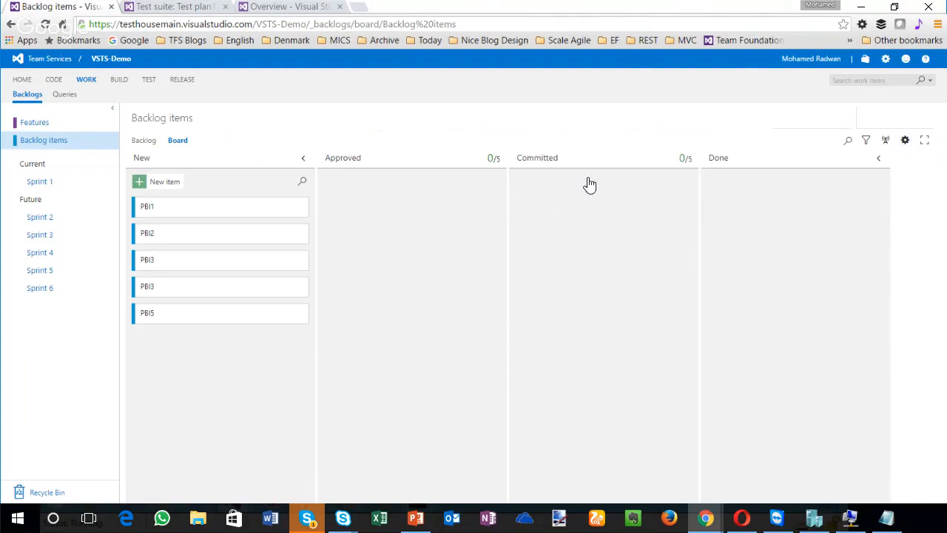
pyautogui.click(905, 139)
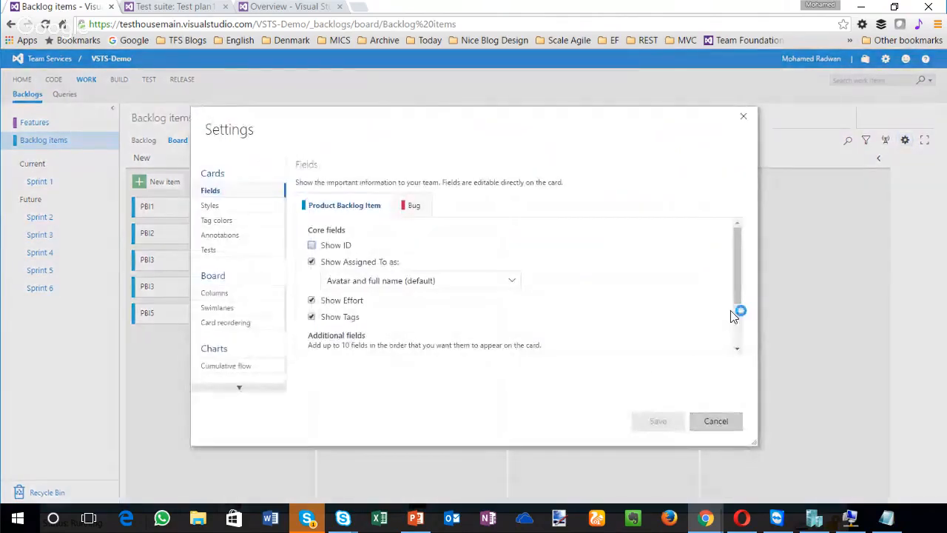
pyautogui.click(208, 250)
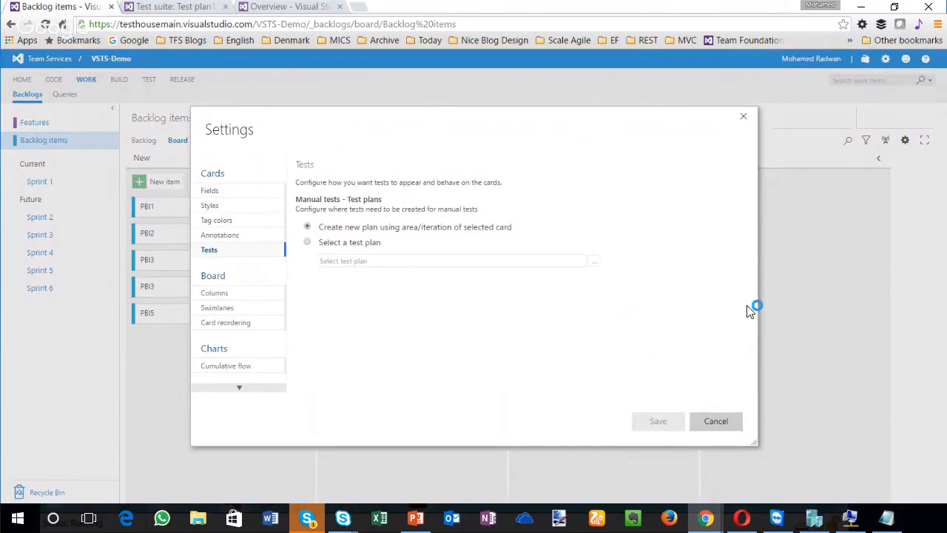
pyautogui.click(308, 242)
pyautogui.click(594, 260)
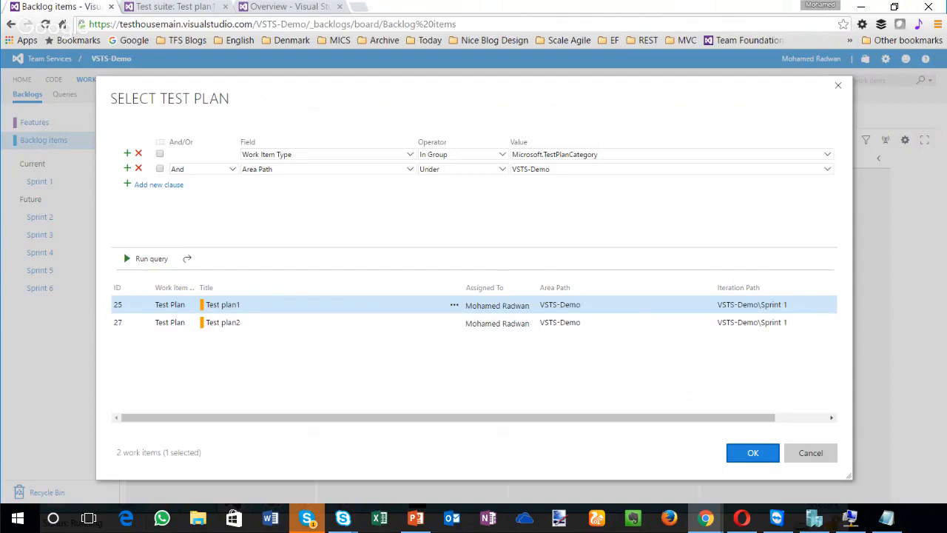
pyautogui.click(752, 452)
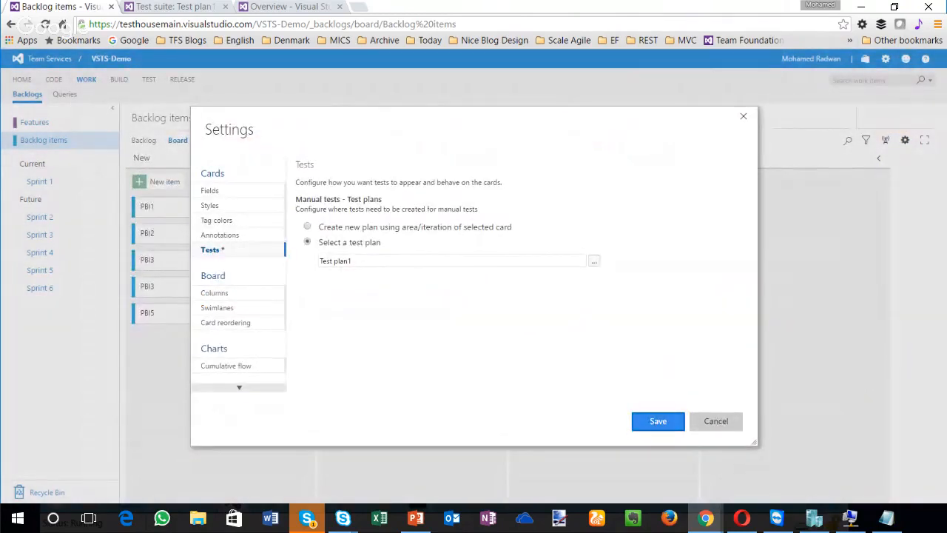
pyautogui.click(658, 420)
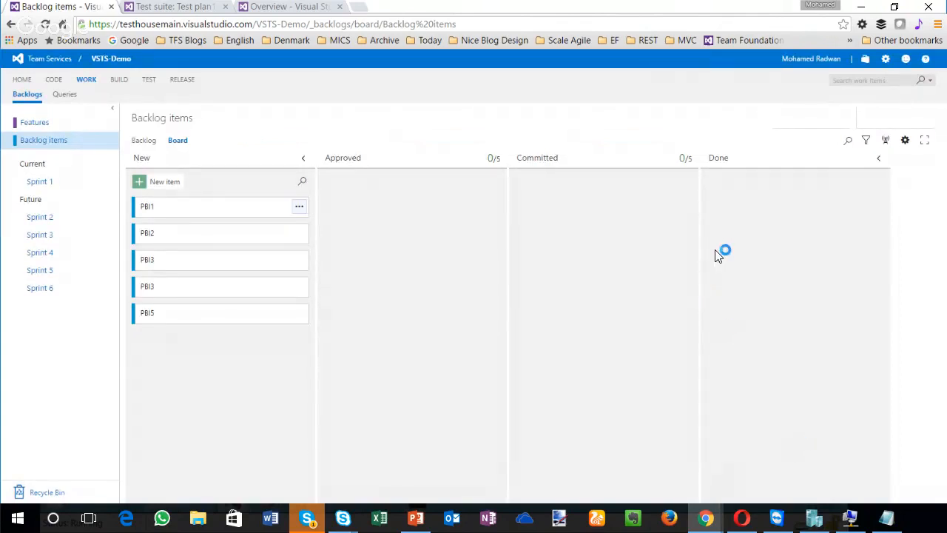
pyautogui.click(299, 206)
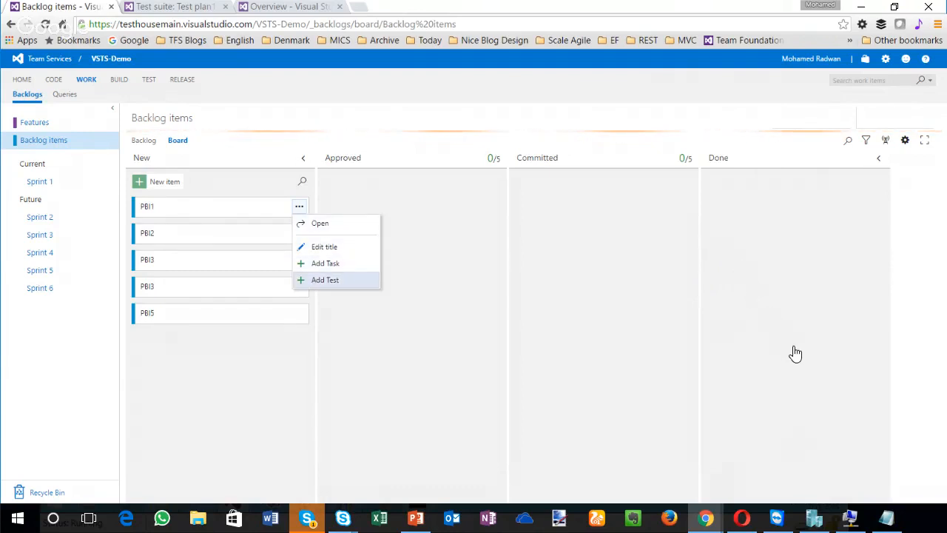
pyautogui.click(325, 280)
pyautogui.press('Escape')
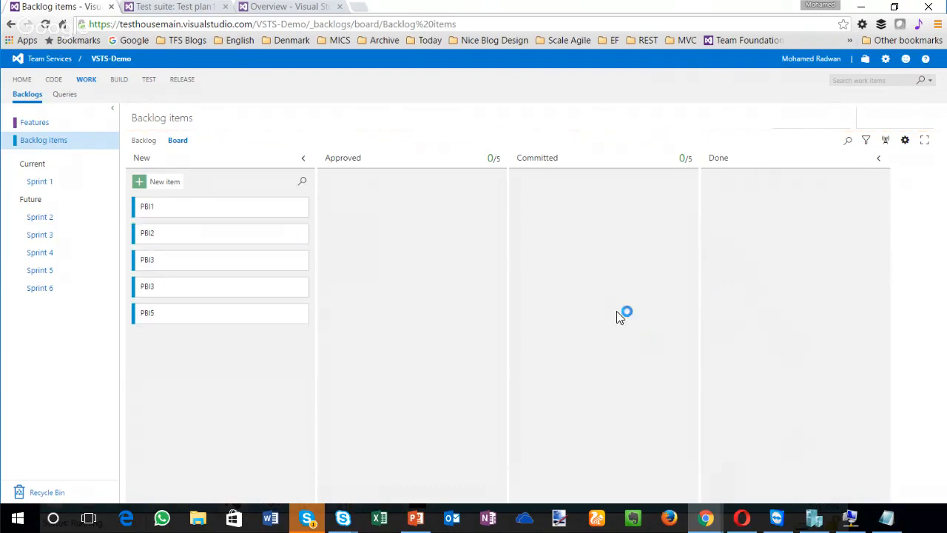
pyautogui.click(298, 207)
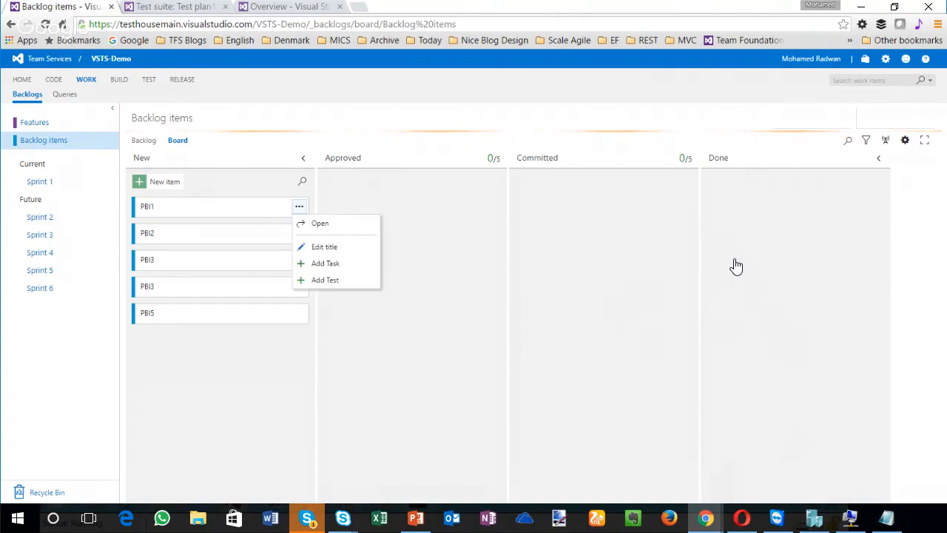
pyautogui.moveTo(303, 263); pyautogui.dragTo(302, 266)
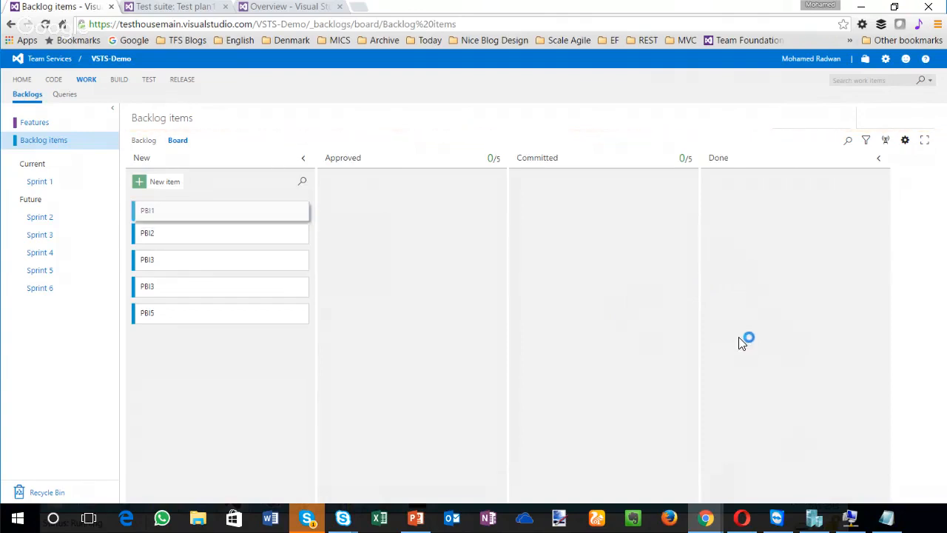
# Step: Add a test named Test case 1 to the PBI1 card on the board
pyautogui.click(298, 207)
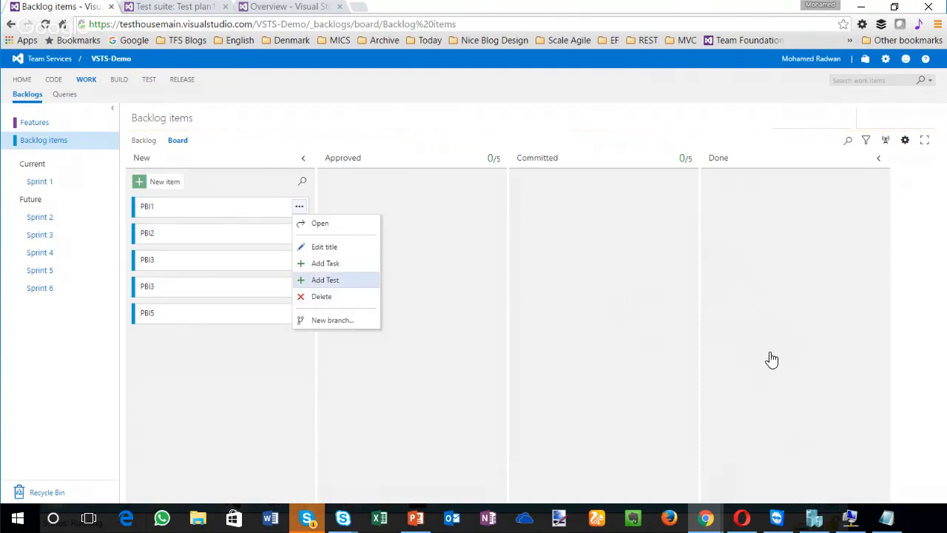
pyautogui.click(325, 279)
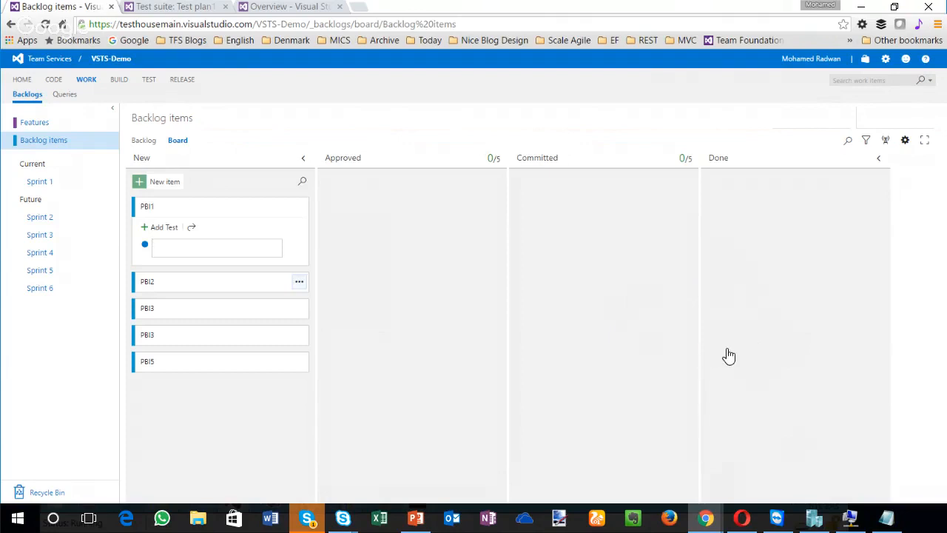
pyautogui.write('Test case 1')
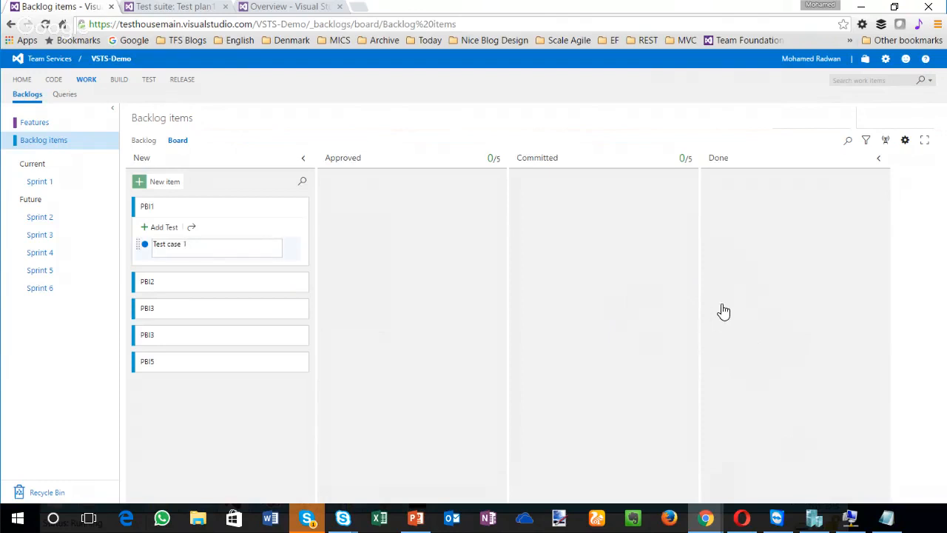
pyautogui.press('Return')
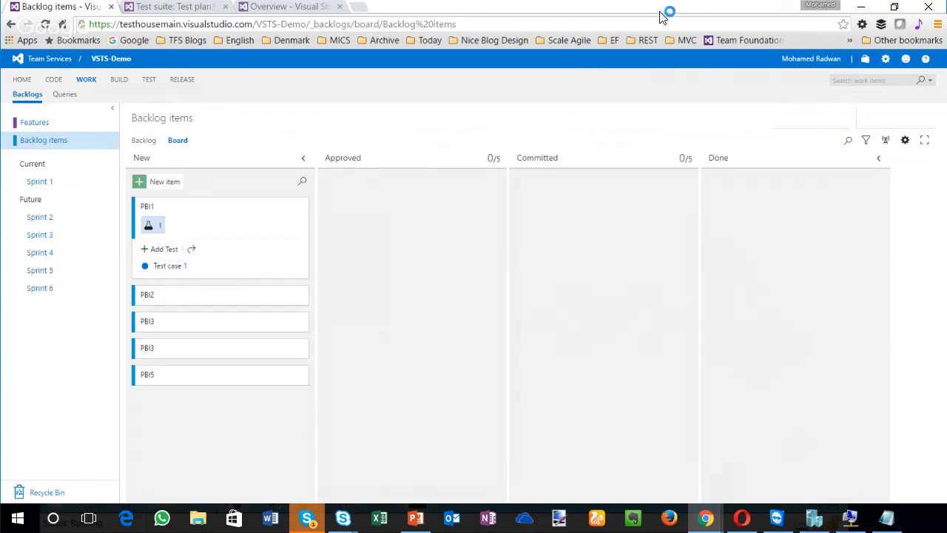
# Step: Refresh Test plan1 in the Test hub and open its PBI1 suite to check the test cases
pyautogui.click(289, 7)
pyautogui.click(176, 6)
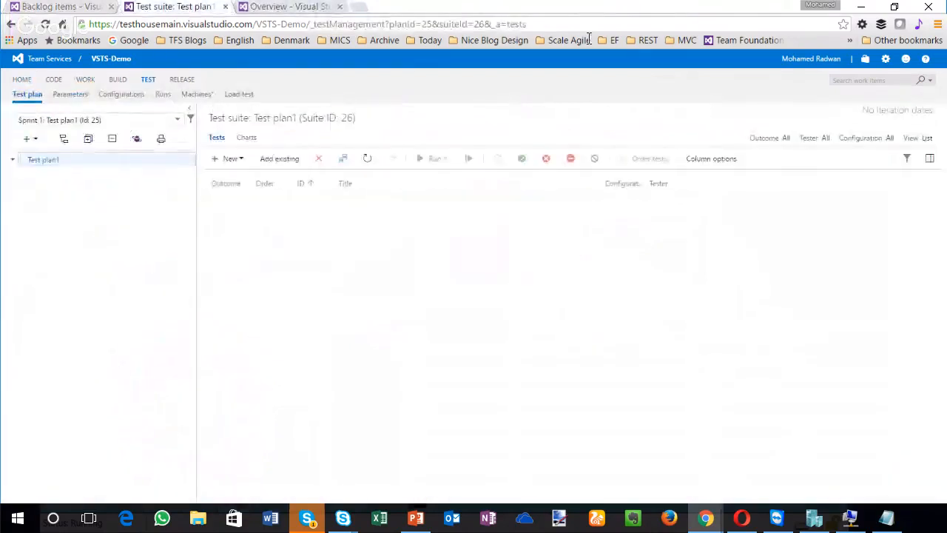
pyautogui.press('F5')
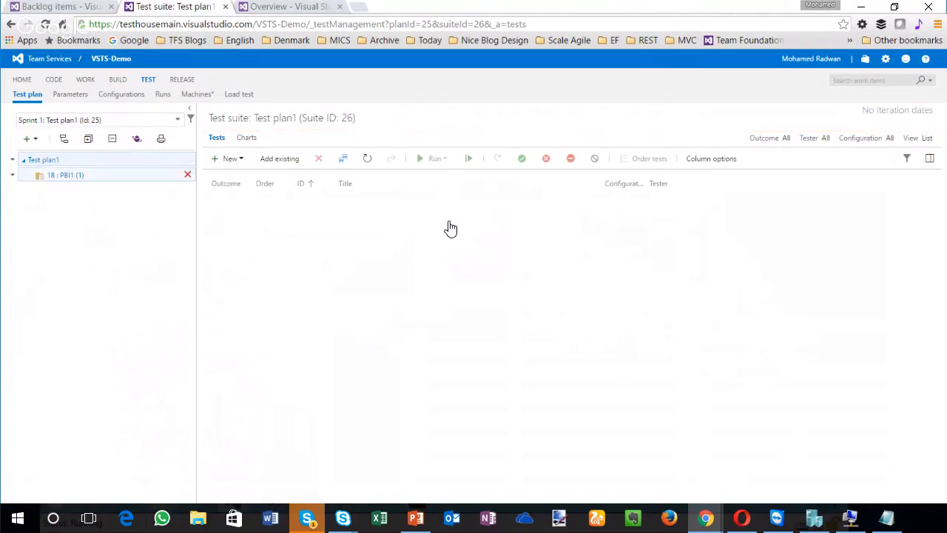
pyautogui.click(65, 176)
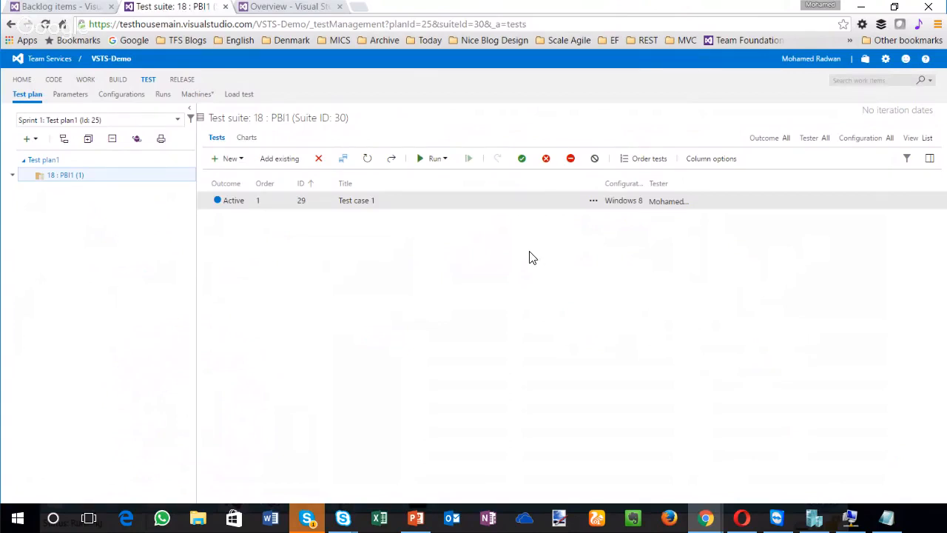
# Step: Switch to PowerPoint to check the Test highlights on the Sprint 102 slide, and return to the browser's board
pyautogui.click(59, 6)
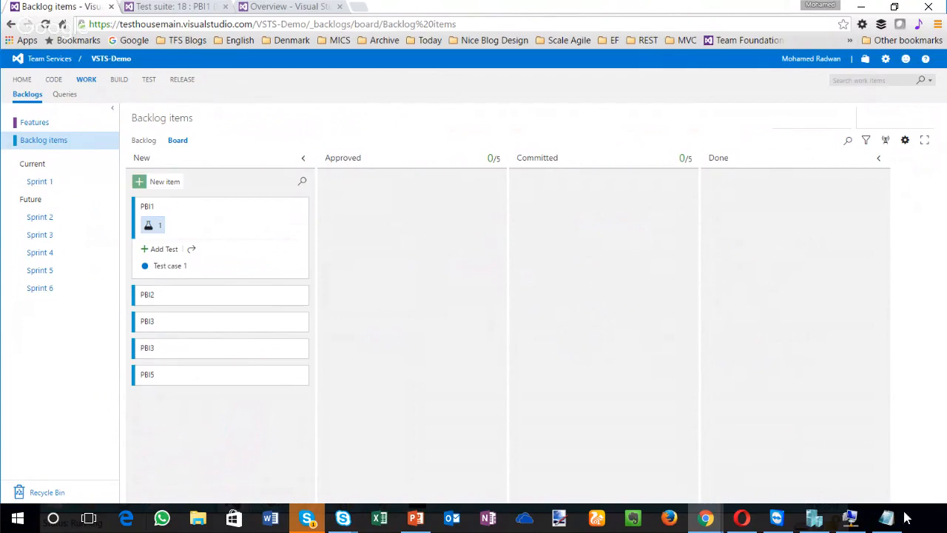
pyautogui.click(416, 518)
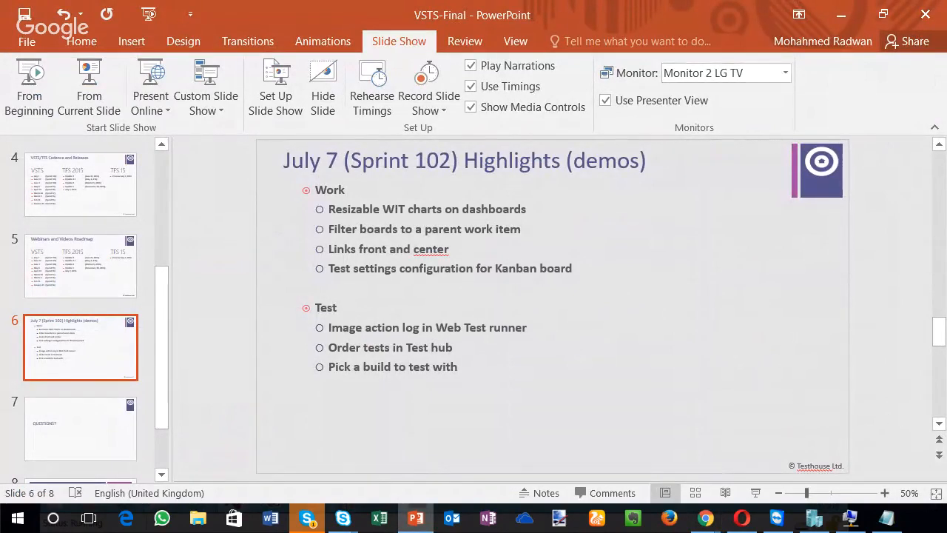
pyautogui.click(841, 14)
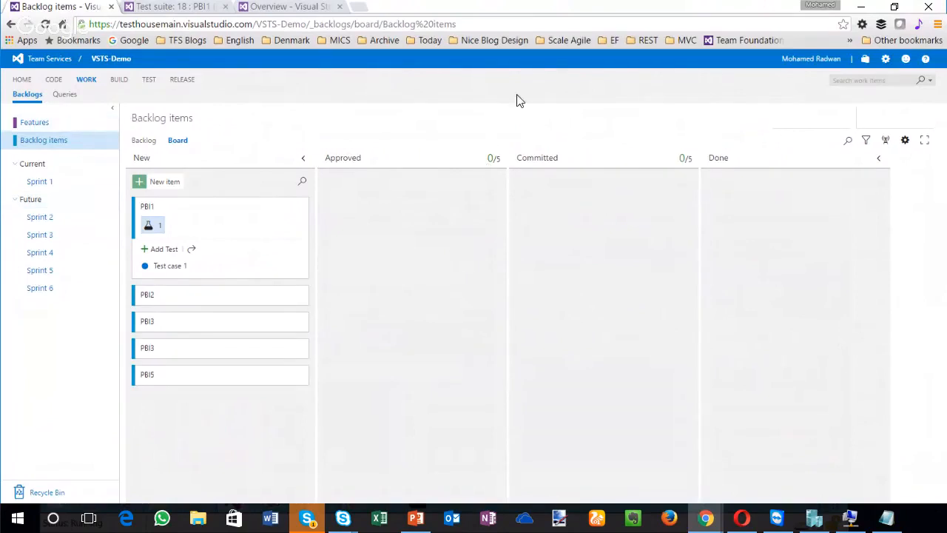
# Step: Go to the PBI1 suite in the Test hub and run Test case 1
pyautogui.hotkey('ctrl', 'Tab')
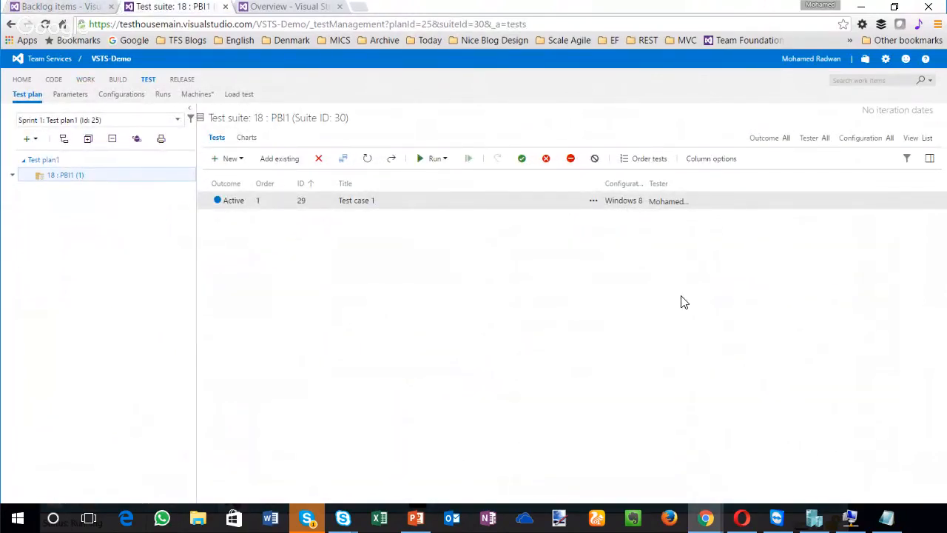
pyautogui.rightClick(684, 257)
pyautogui.press('Down')
pyautogui.press('Down')
pyautogui.press('Down')
pyautogui.press('Down')
pyautogui.press('Down')
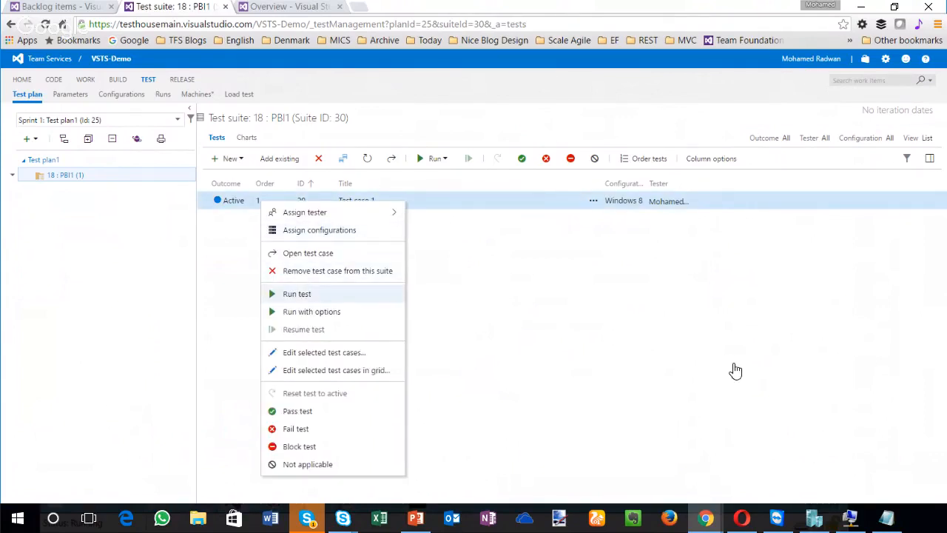
pyautogui.press('Return')
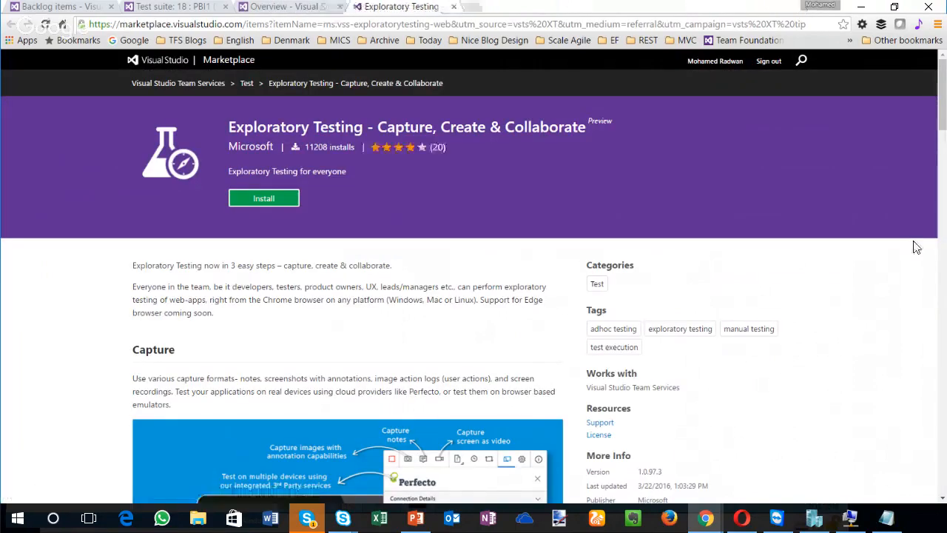
# Step: Review the Marketplace page of the Exploratory Testing extension, including its preview label and description
pyautogui.moveTo(614, 121); pyautogui.dragTo(299, 203)
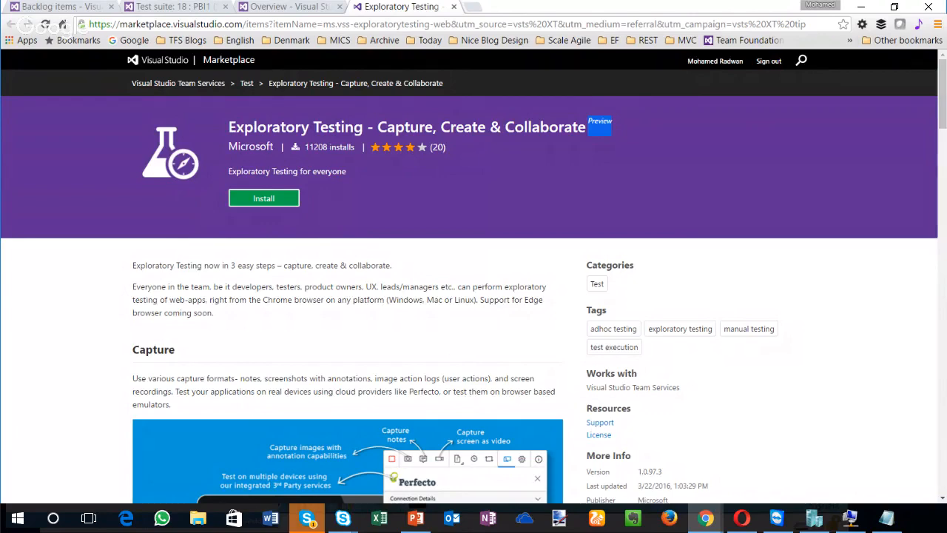
pyautogui.scroll(-2, 469, 276)
pyautogui.scroll(2, 469, 276)
# Step: Return to the Test Runner window and install the Exploratory Testing (Preview) extension in Chrome from its prerequisites prompt
pyautogui.click(105, 4)
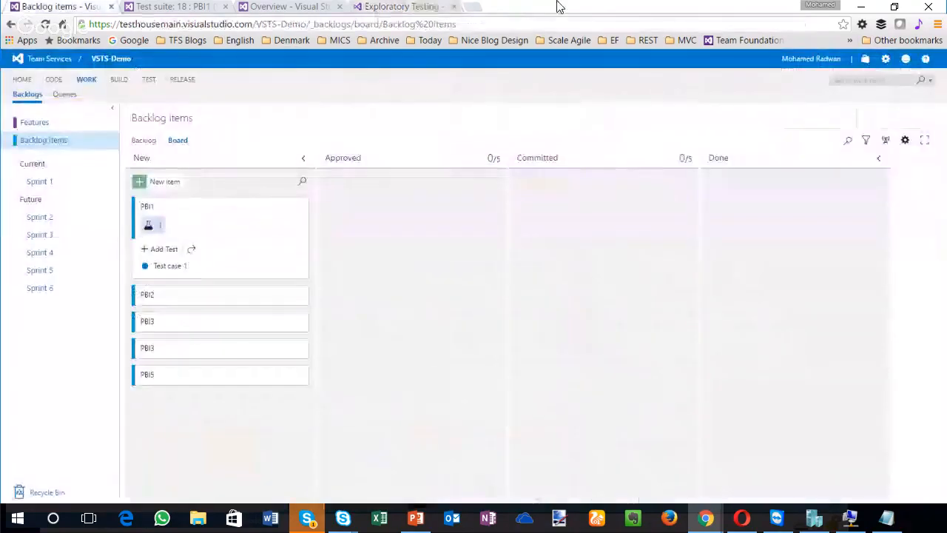
pyautogui.hotkey('ctrl', 'Tab')
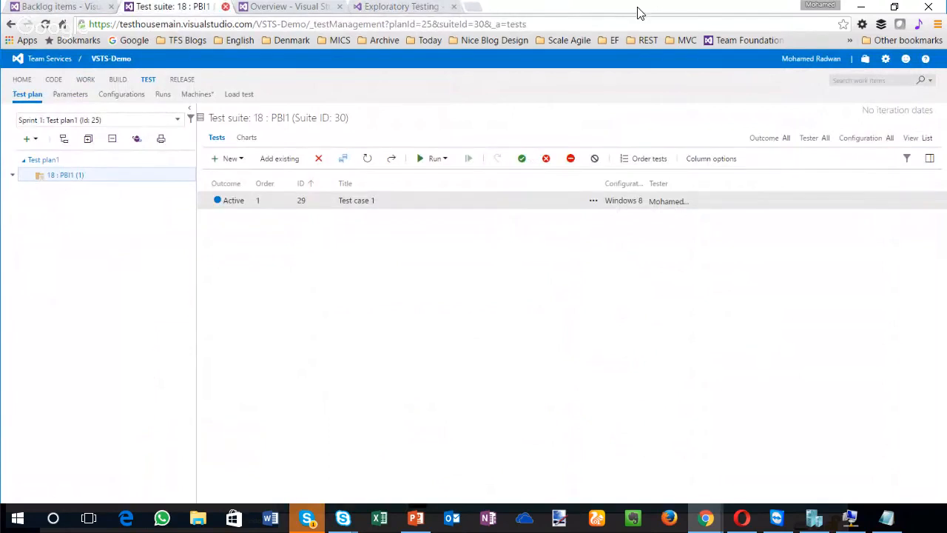
pyautogui.hotkey('alt', 'Tab')
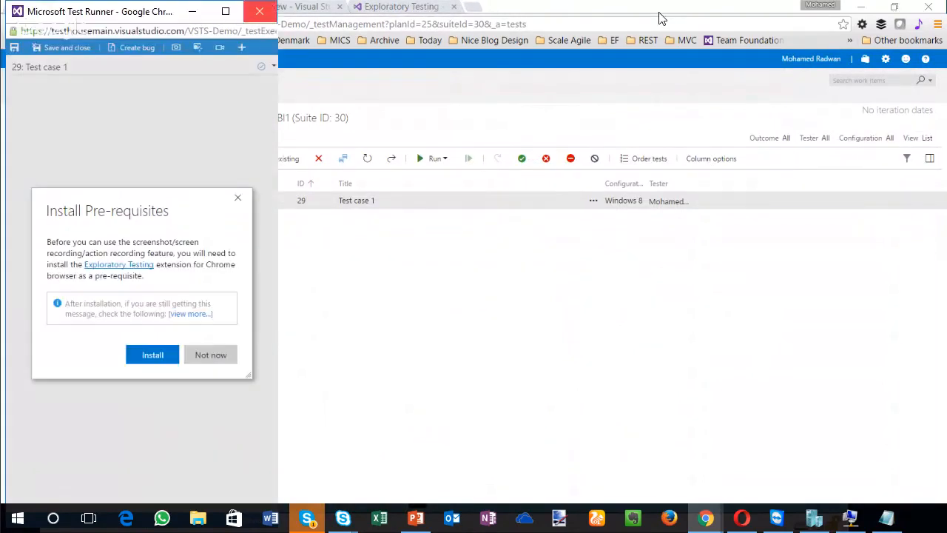
pyautogui.click(152, 354)
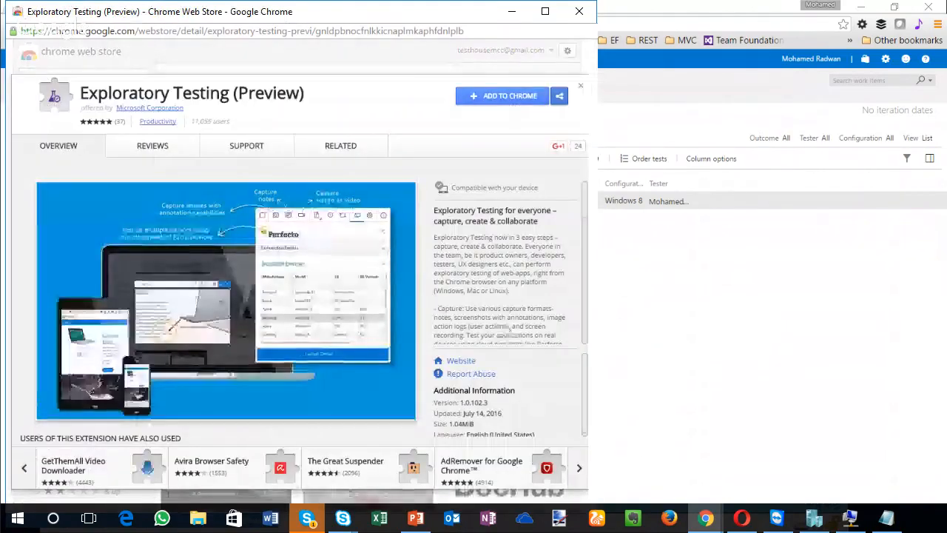
pyautogui.click(509, 96)
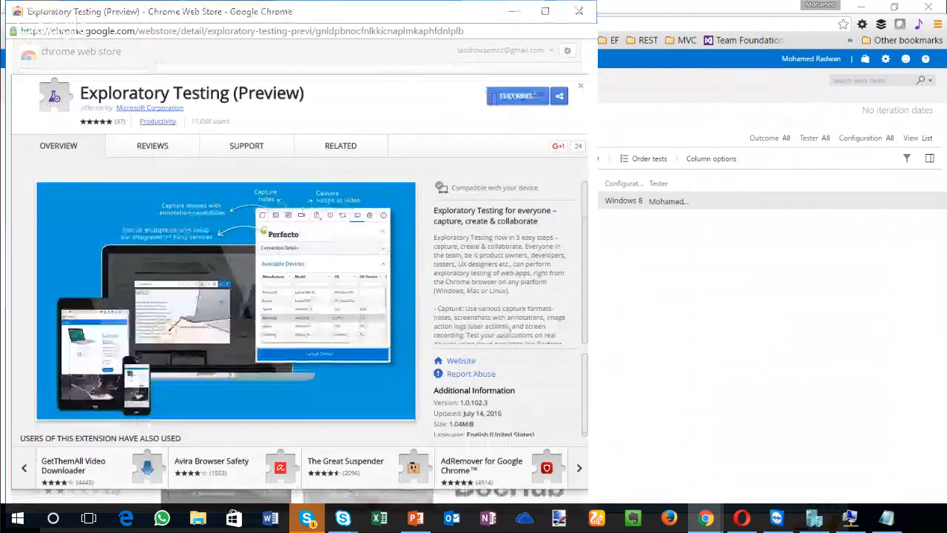
pyautogui.click(312, 178)
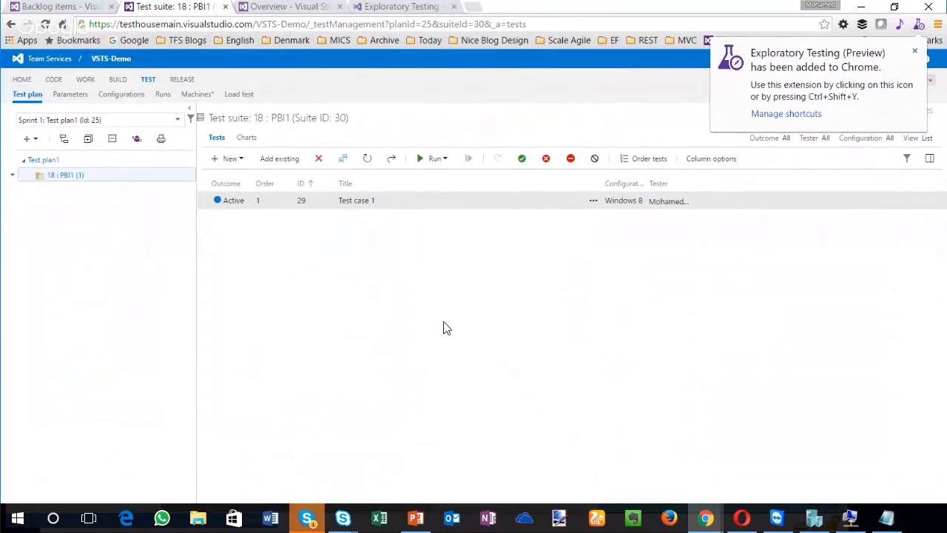
# Step: Close the Chrome Web Store window and relaunch the web runner for Test case 1
pyautogui.click(733, 336)
pyautogui.hotkey('alt', 'Tab')
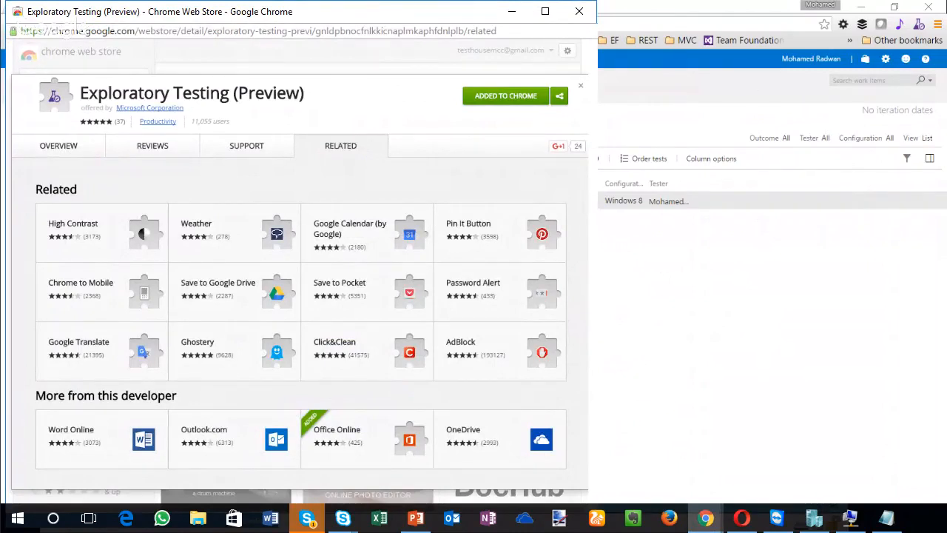
pyautogui.click(579, 11)
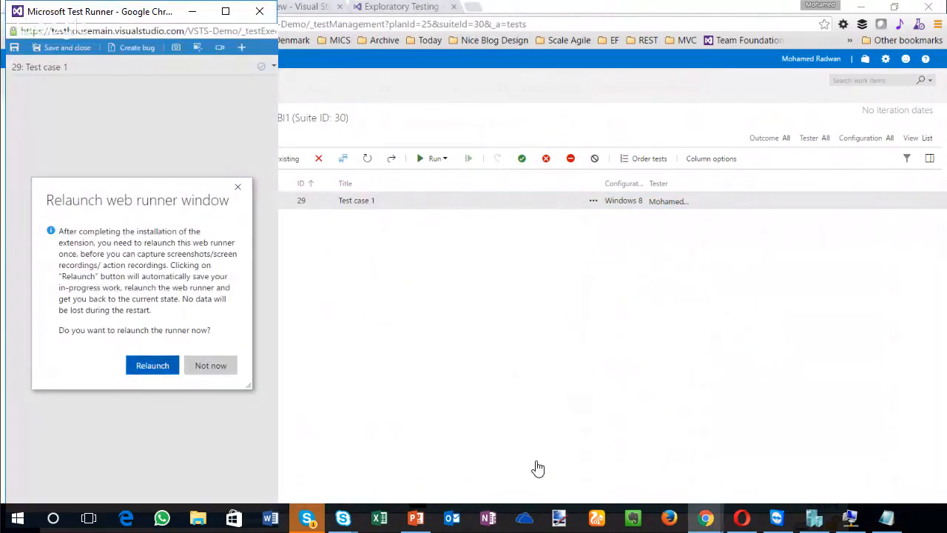
pyautogui.press('Return')
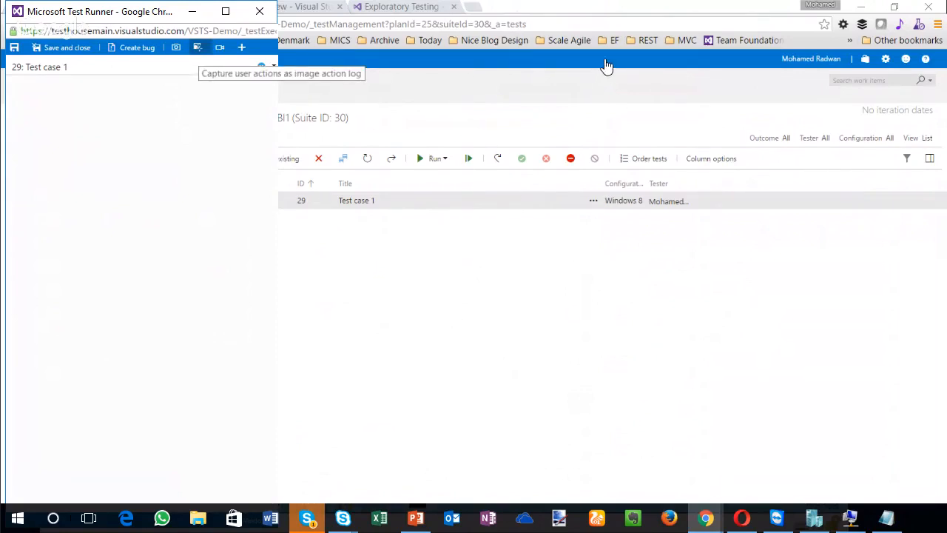
# Step: Try to capture user actions as an image action log for an open browser window
pyautogui.click(197, 48)
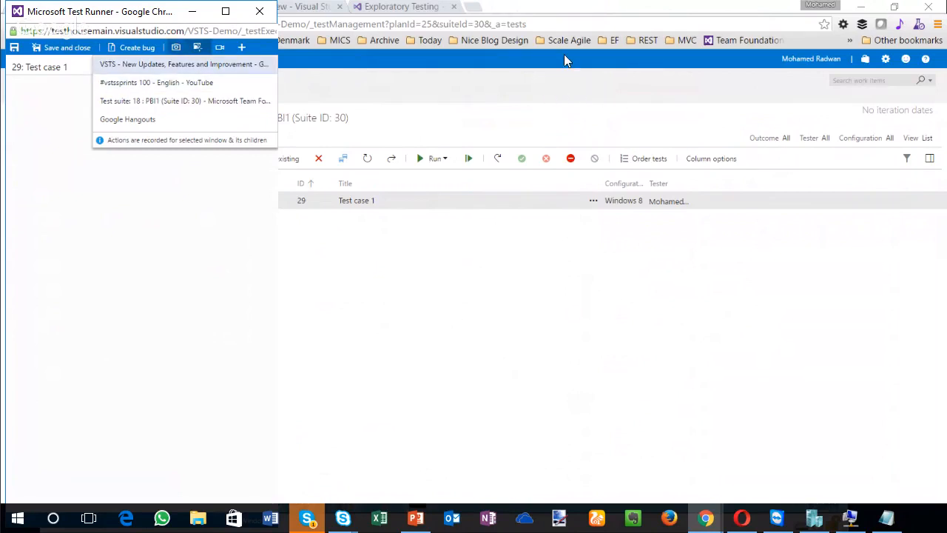
pyautogui.click(530, 133)
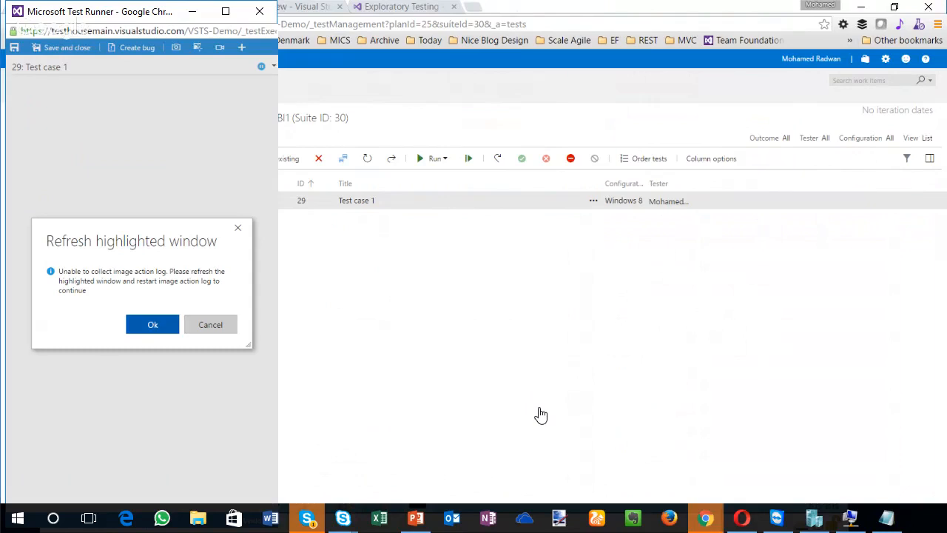
pyautogui.press('Return')
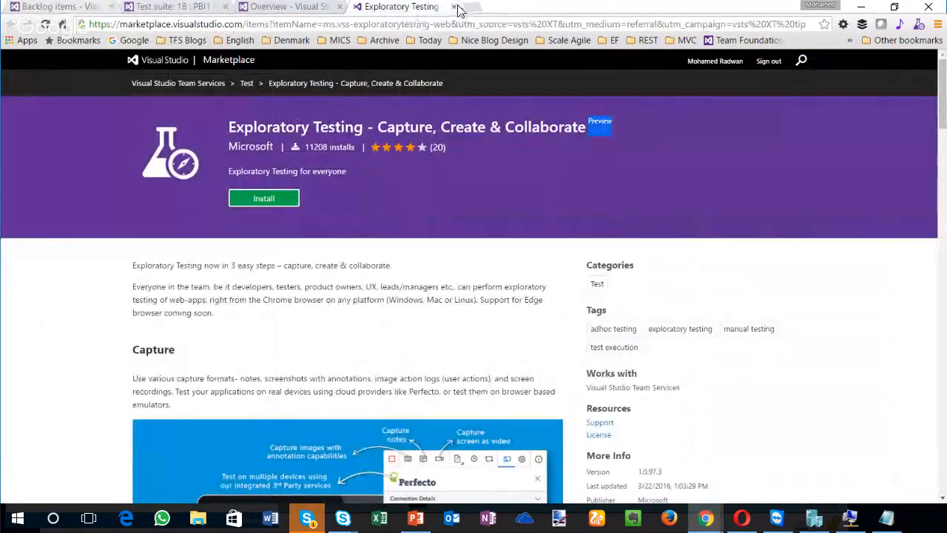
# Step: Refresh the backlog board, open PBI2, and bring up the window choices for the Test Runner's image action log
pyautogui.hotkey('ctrl', 'Tab')
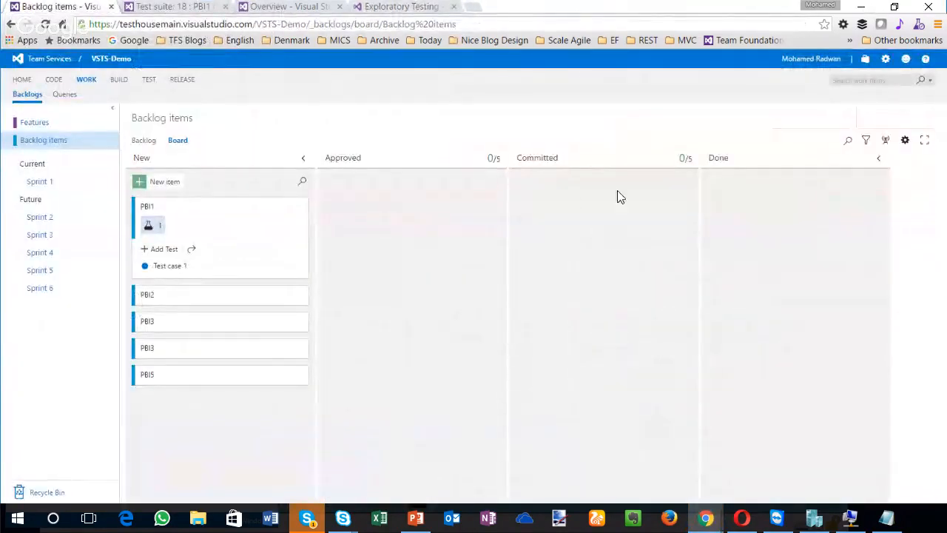
pyautogui.press('F5')
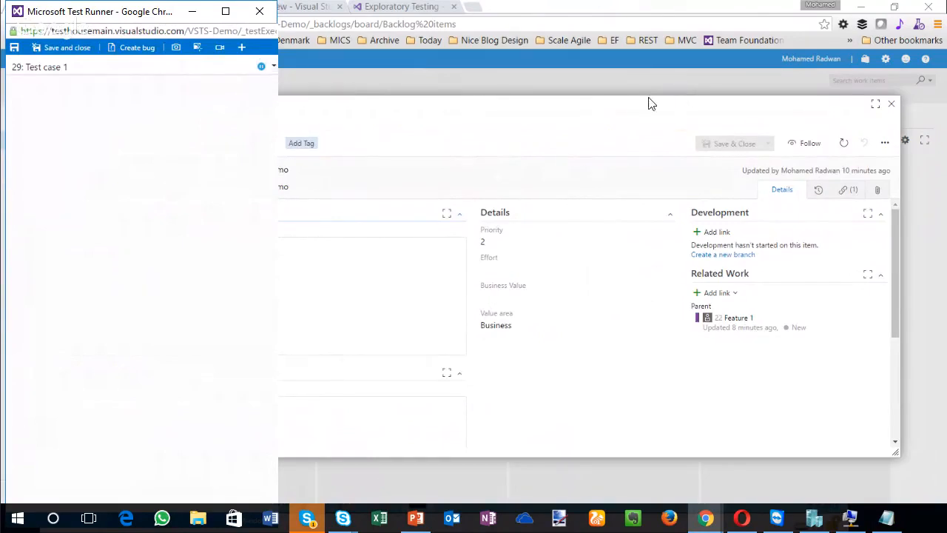
pyautogui.click(225, 11)
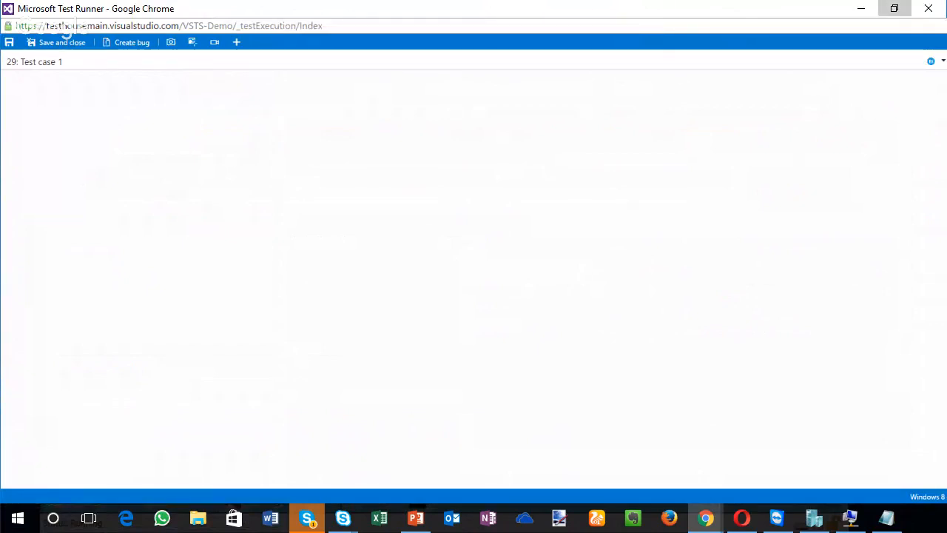
pyautogui.click(894, 8)
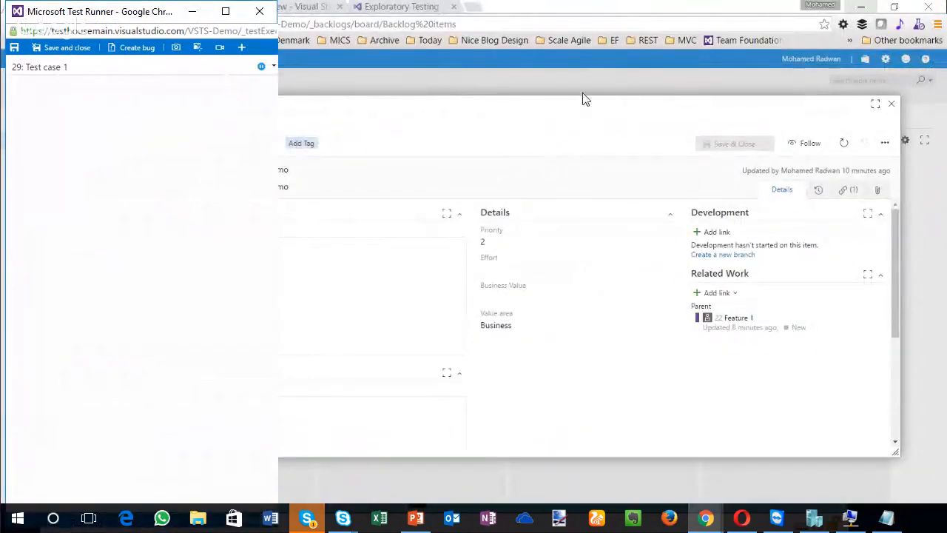
pyautogui.click(198, 48)
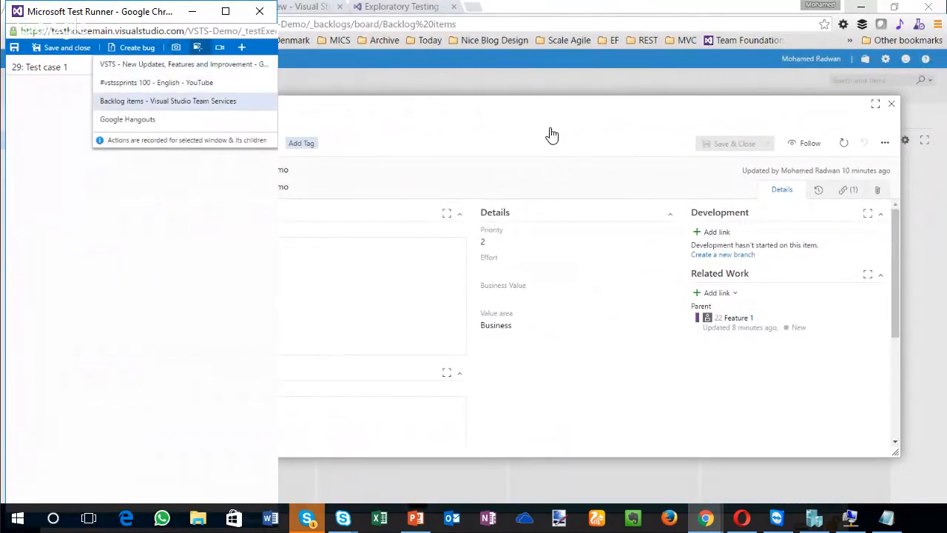
pyautogui.click(543, 8)
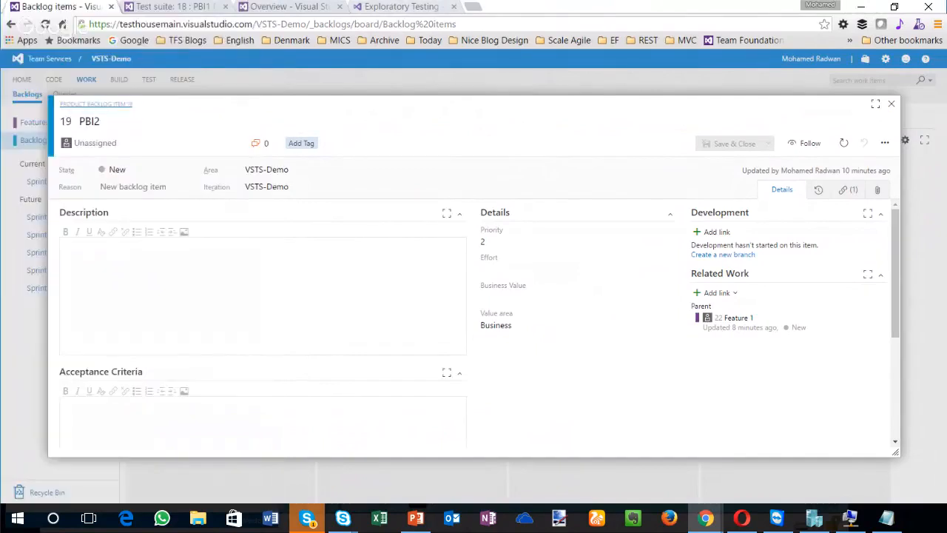
# Step: Open the Automation Planet website in a new browser tab as a target for the image action log
pyautogui.hotkey('ctrl', 't')
pyautogui.write('g')
pyautogui.press('BackSpace')
pyautogui.press('BackSpace')
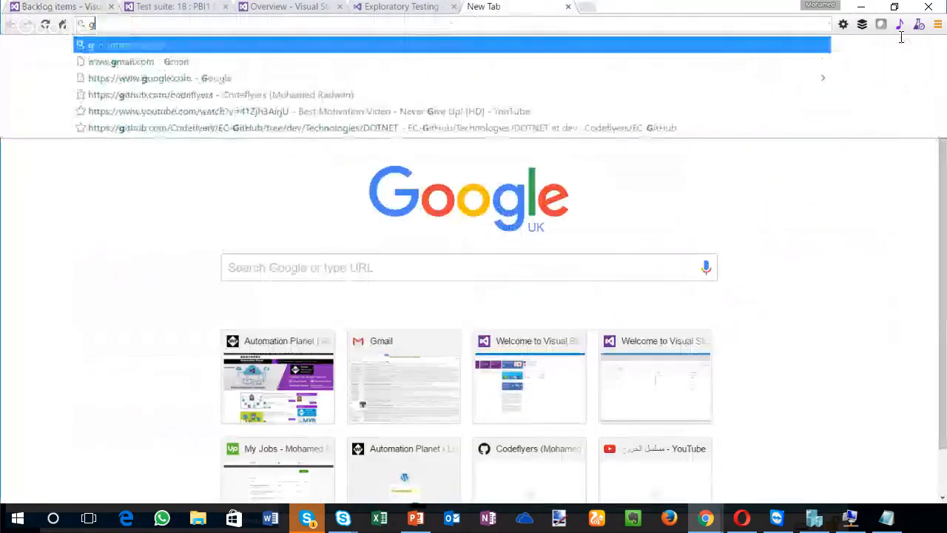
pyautogui.write('maoh')
pyautogui.press('BackSpace')
pyautogui.press('BackSpace')
pyautogui.press('BackSpace')
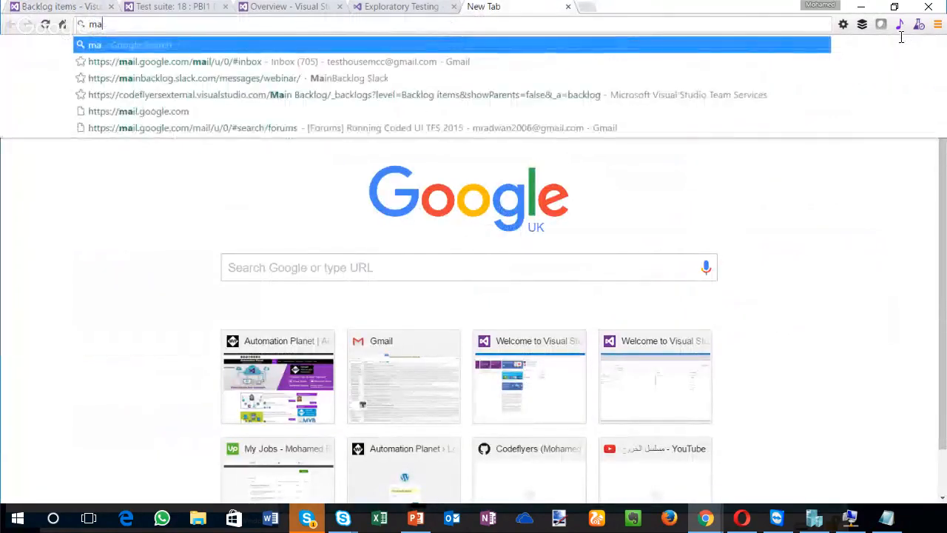
pyautogui.write('l')
pyautogui.press('BackSpace')
pyautogui.write('ohamedradwan.com')
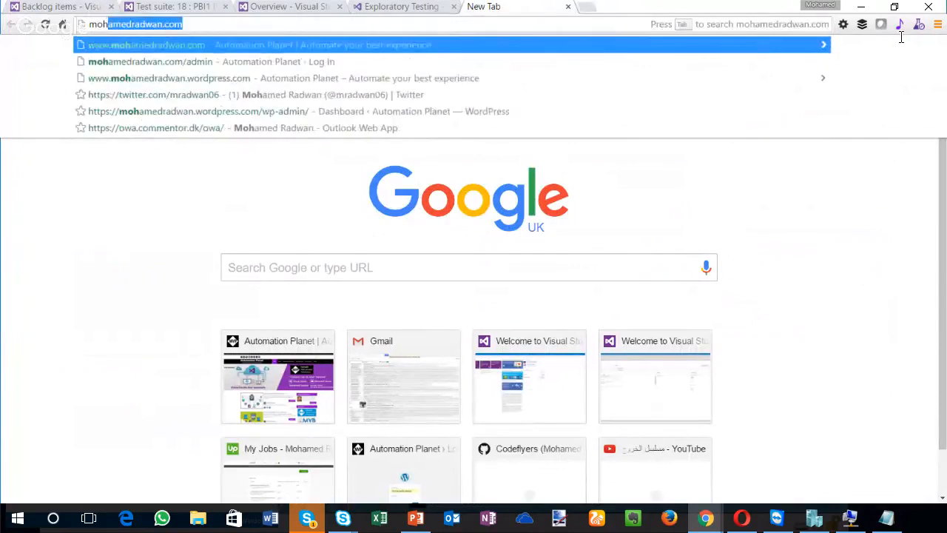
pyautogui.press('Return')
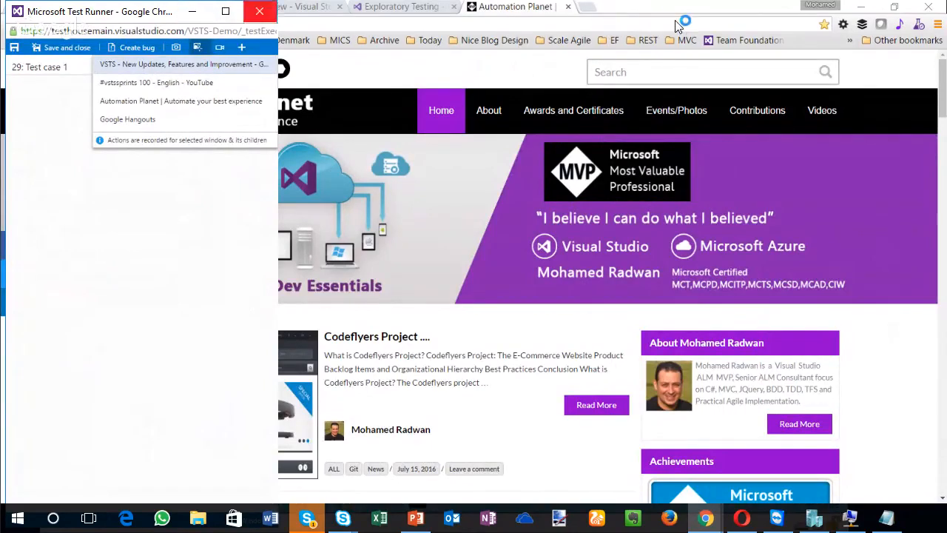
# Step: Close the Test Runner without saving and close the PBI2 form on the backlog board
pyautogui.click(260, 11)
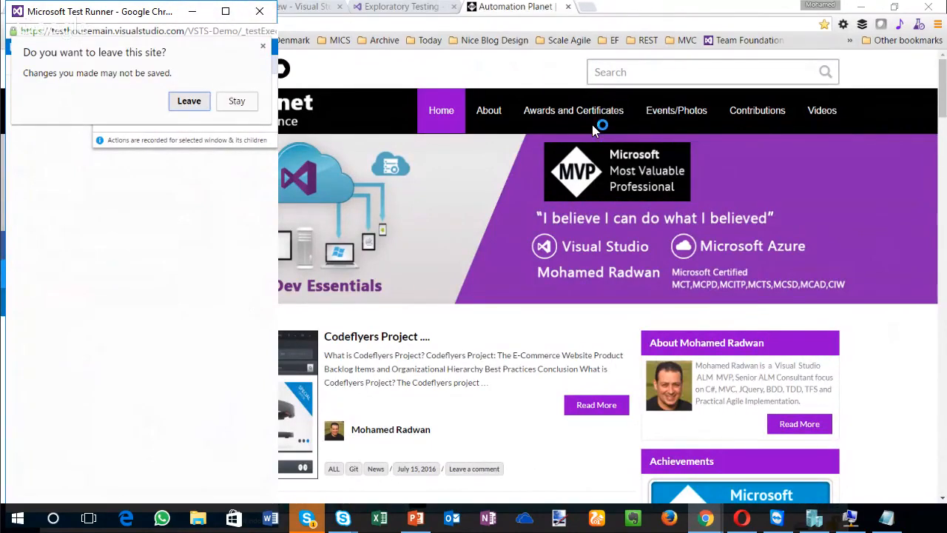
pyautogui.click(190, 101)
pyautogui.click(59, 7)
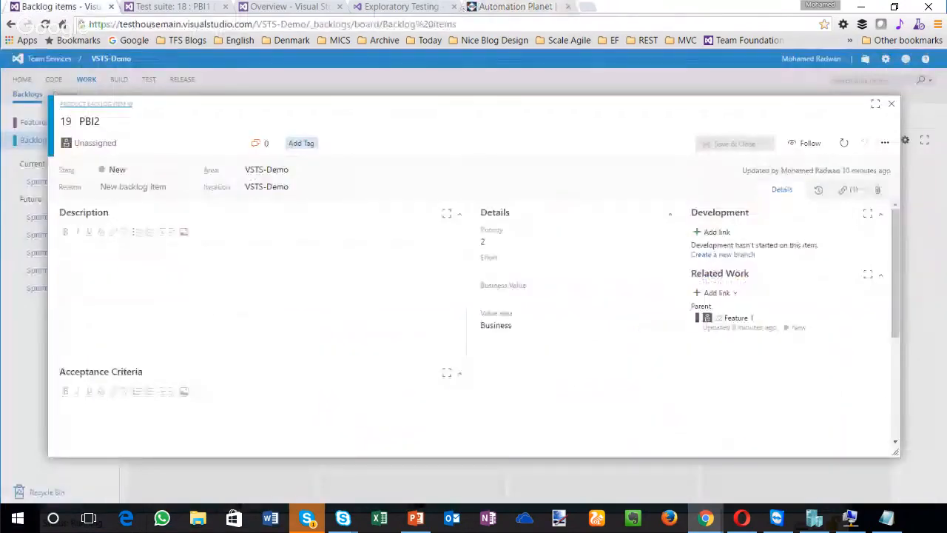
pyautogui.click(890, 102)
# Step: Go to the PBI1 suite in the Test hub and run the paused Test case 1 again
pyautogui.click(173, 6)
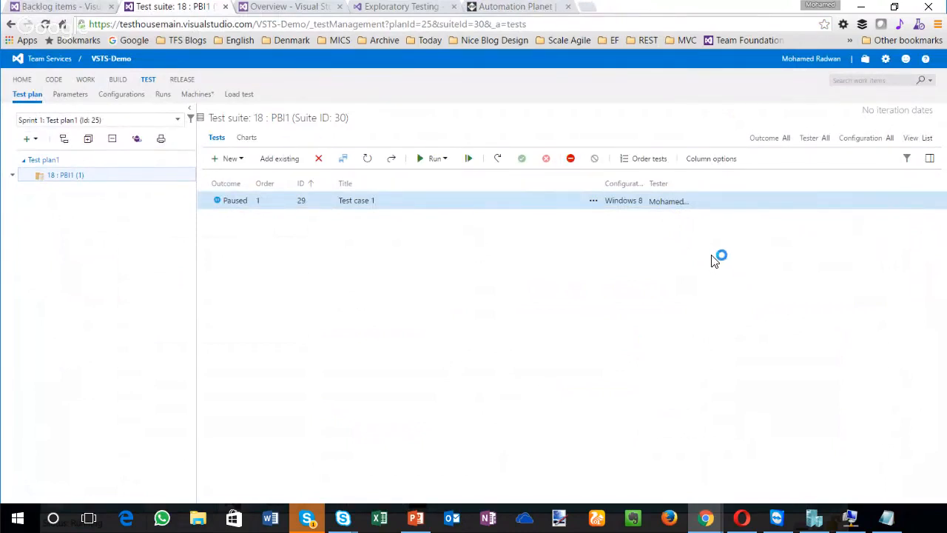
pyautogui.rightClick(227, 202)
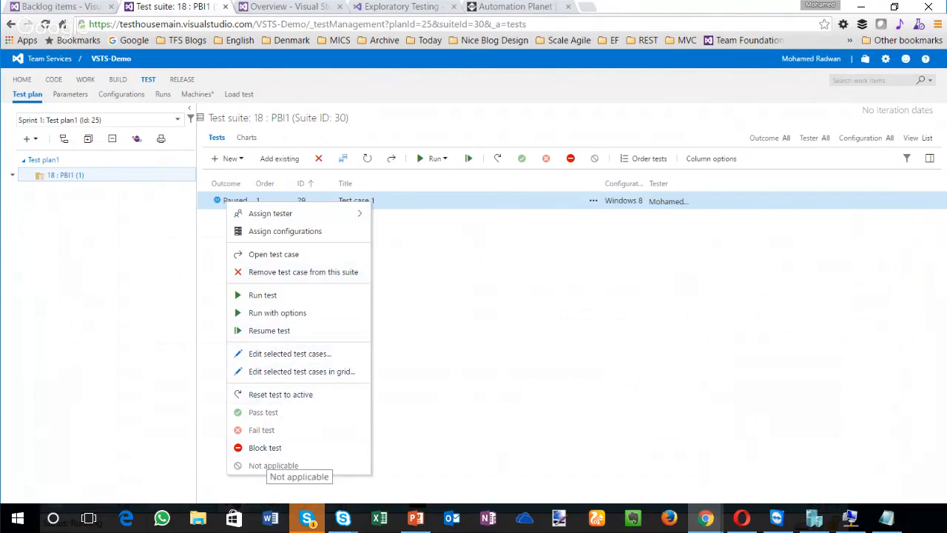
pyautogui.click(265, 448)
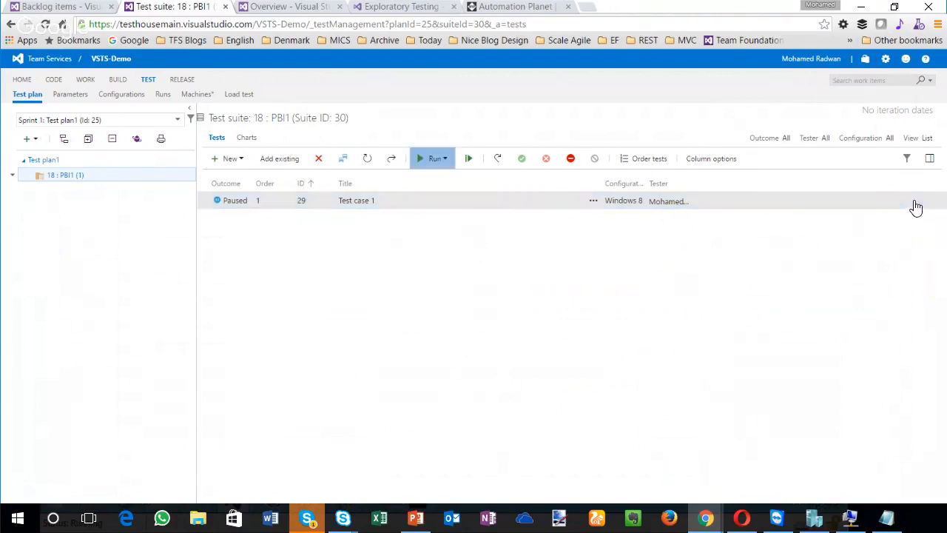
pyautogui.press('Return')
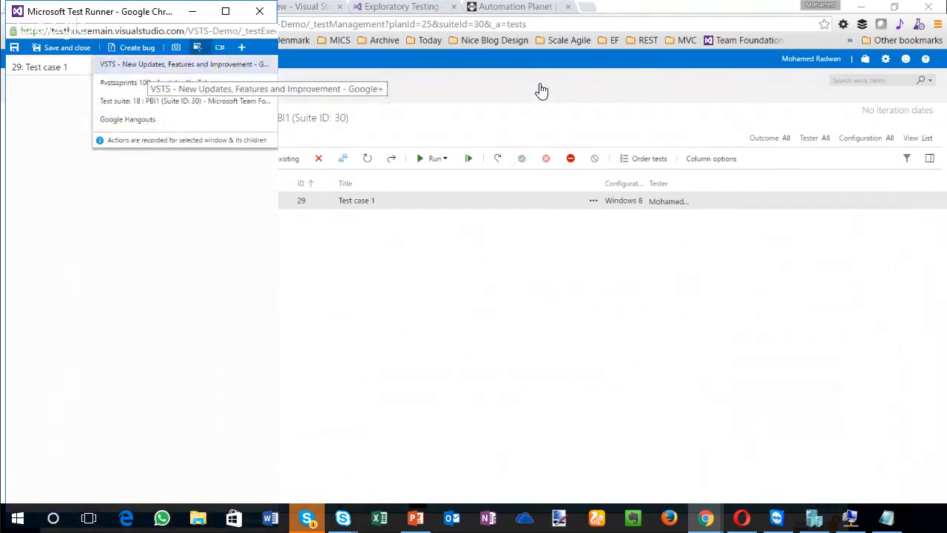
# Step: Try to start an image action log from the Test Runner, and refresh the PBI1 test suite page
pyautogui.click(148, 65)
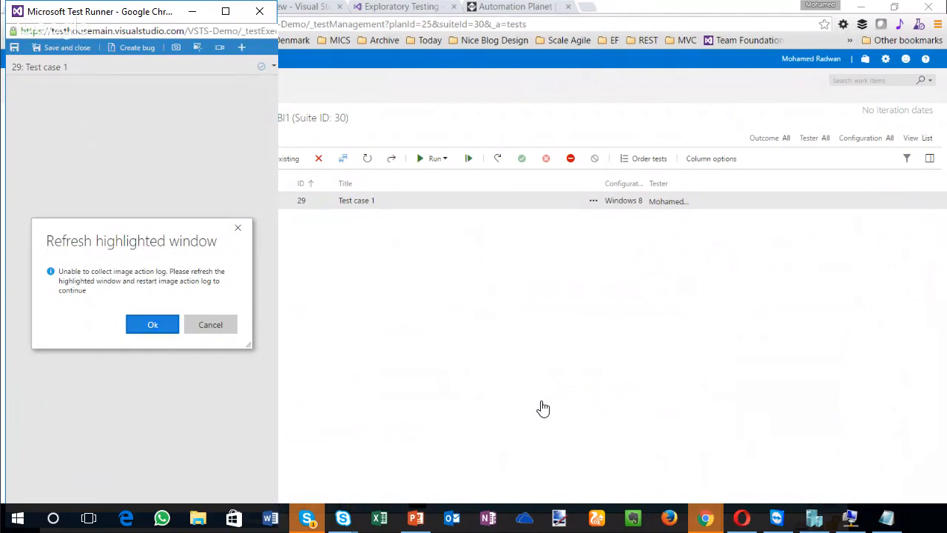
pyautogui.press('Return')
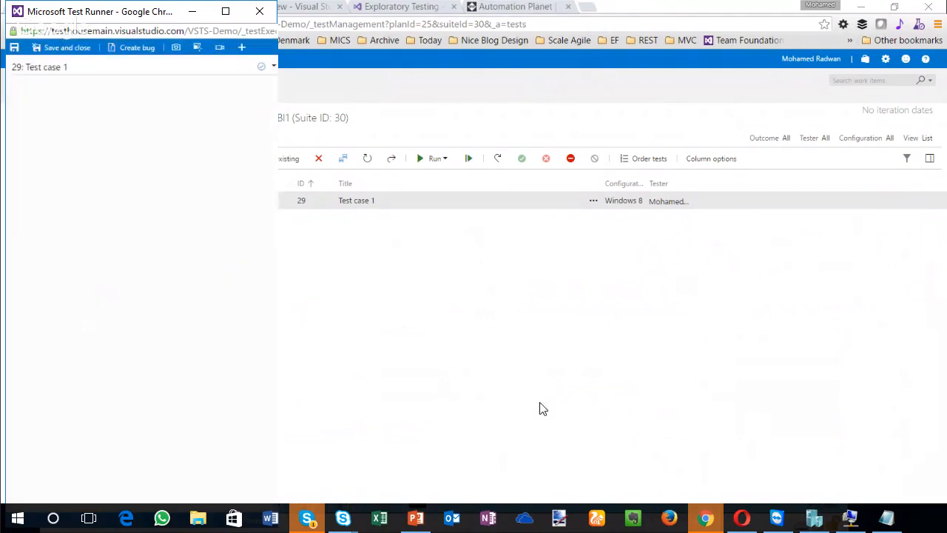
pyautogui.click(598, 24)
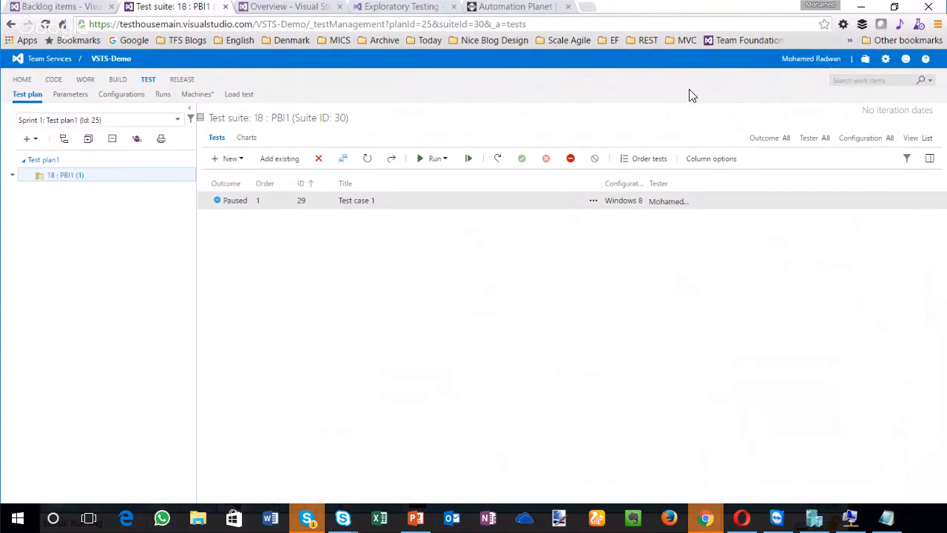
pyautogui.press('F5')
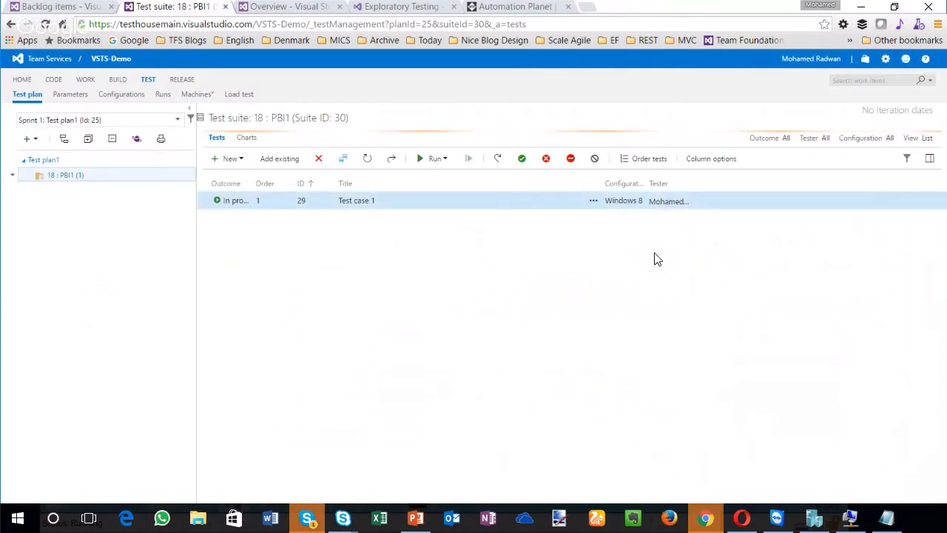
# Step: Run Test case 1 from the refreshed suite, loading another Test Runner instance
pyautogui.hotkey('shift', 'F10')
pyautogui.press('Down')
pyautogui.press('Down')
pyautogui.press('Down')
pyautogui.press('Down')
pyautogui.press('Down')
pyautogui.press('Return')
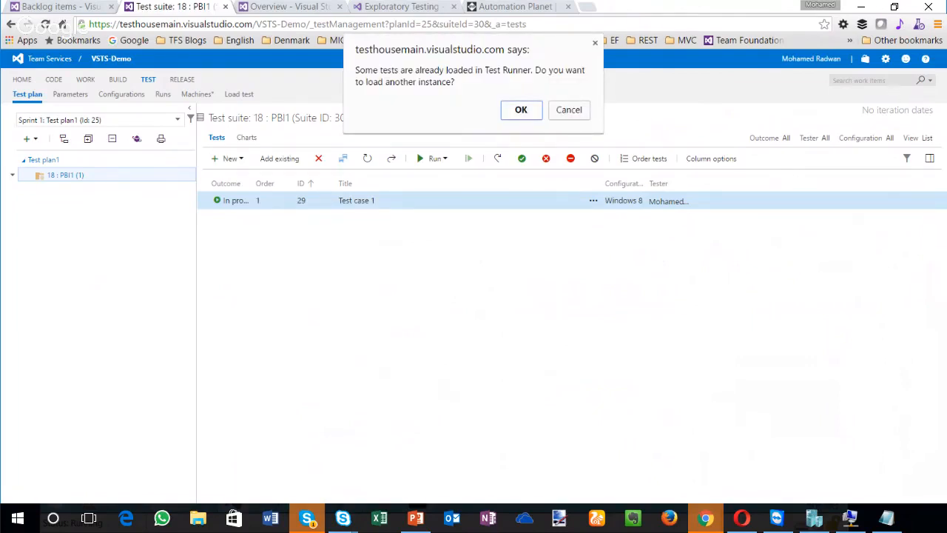
pyautogui.press('Return')
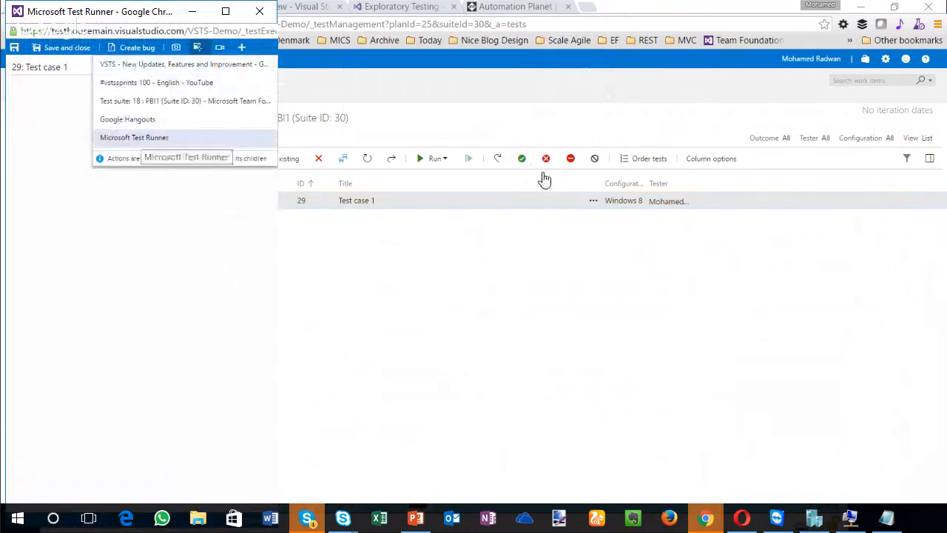
# Step: Close both open Test Runner windows for Test case 1 without saving the changes
pyautogui.click(259, 11)
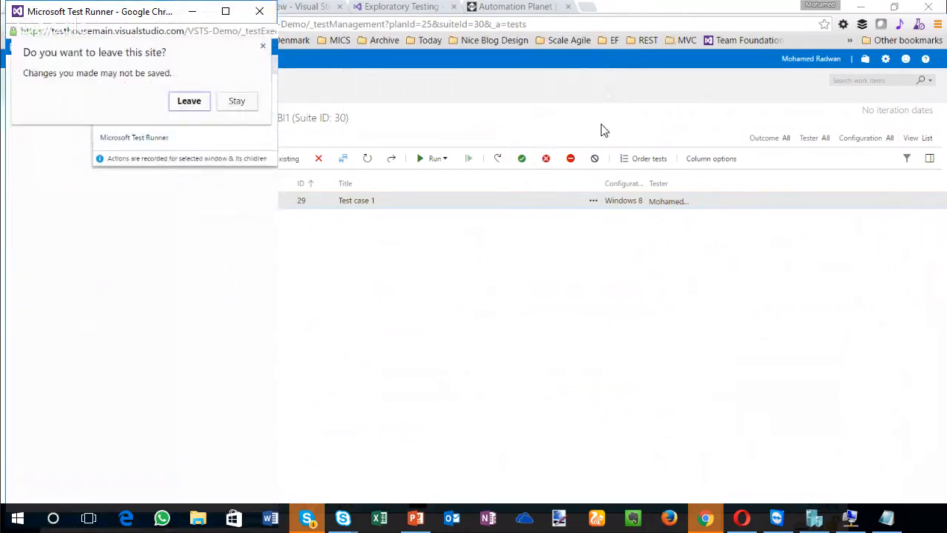
pyautogui.click(188, 102)
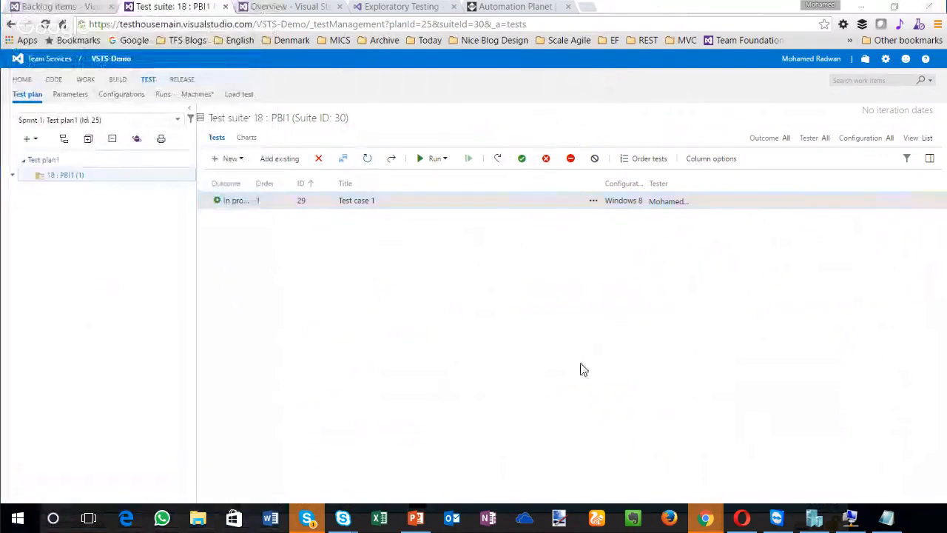
pyautogui.click(259, 11)
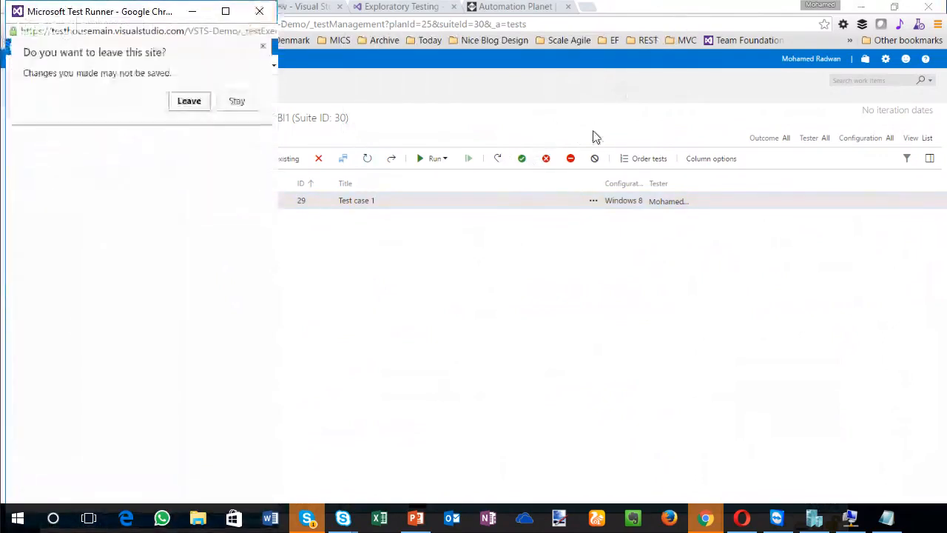
pyautogui.click(189, 101)
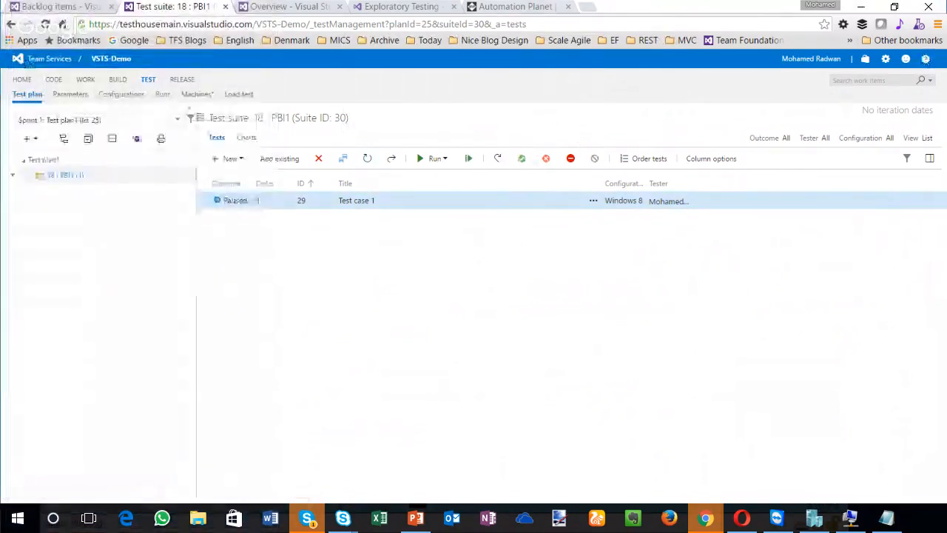
# Step: Refresh the Automation Planet page and return to the PBI1 test suite
pyautogui.click(515, 7)
pyautogui.press('F5')
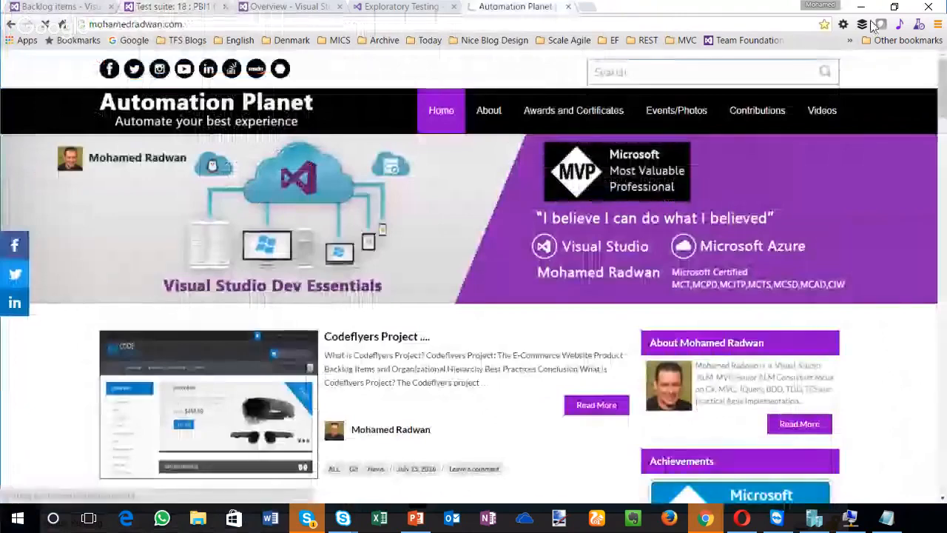
pyautogui.click(173, 6)
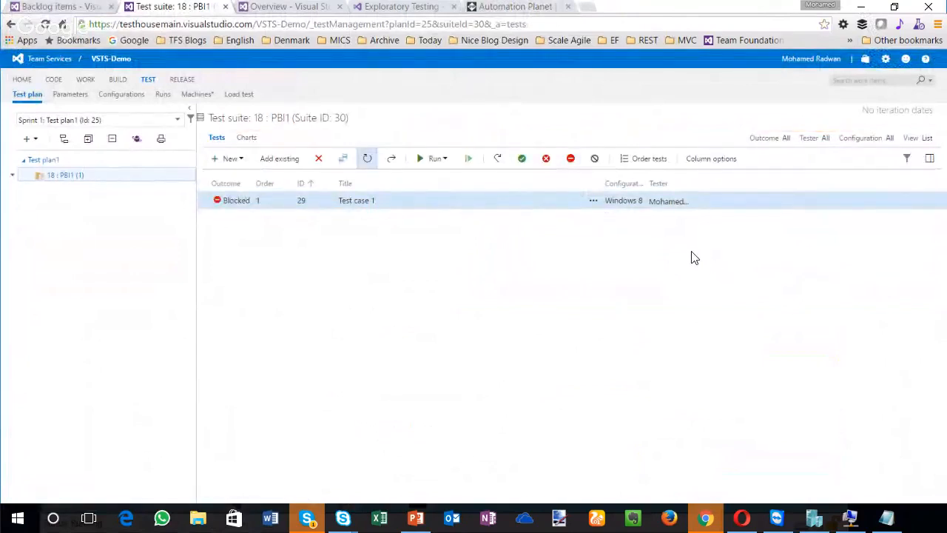
# Step: Mark Test case 1 as blocked and then as passed, and run it in the Test Runner
pyautogui.click(571, 159)
pyautogui.click(521, 158)
pyautogui.rightClick(257, 200)
pyautogui.click(297, 294)
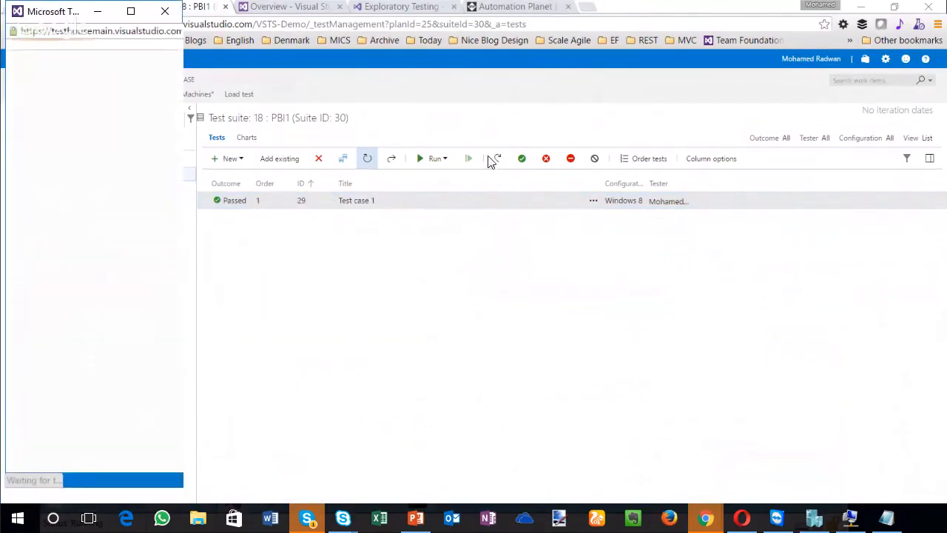
# Step: Record an image action log of the PBI1 test suite window from the Test Runner, and stop the recording
pyautogui.click(604, 62)
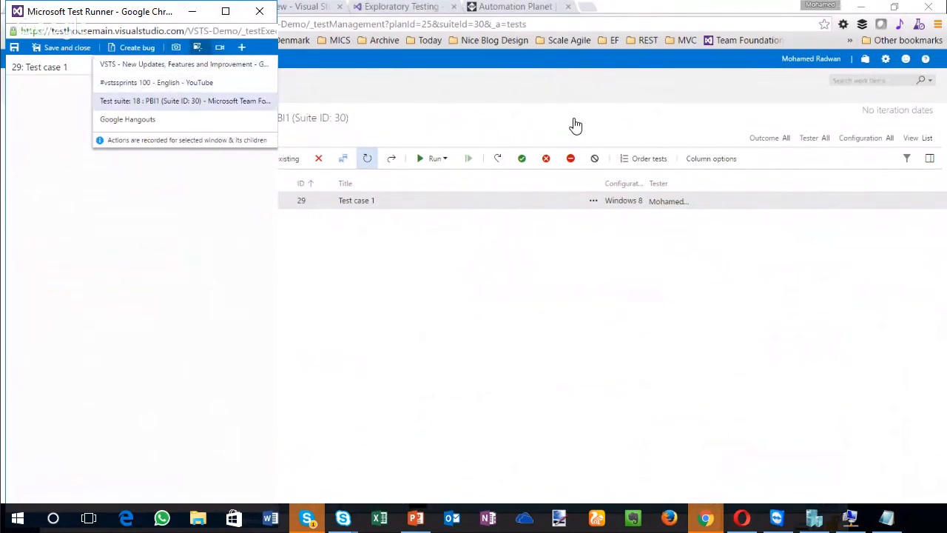
pyautogui.click(185, 101)
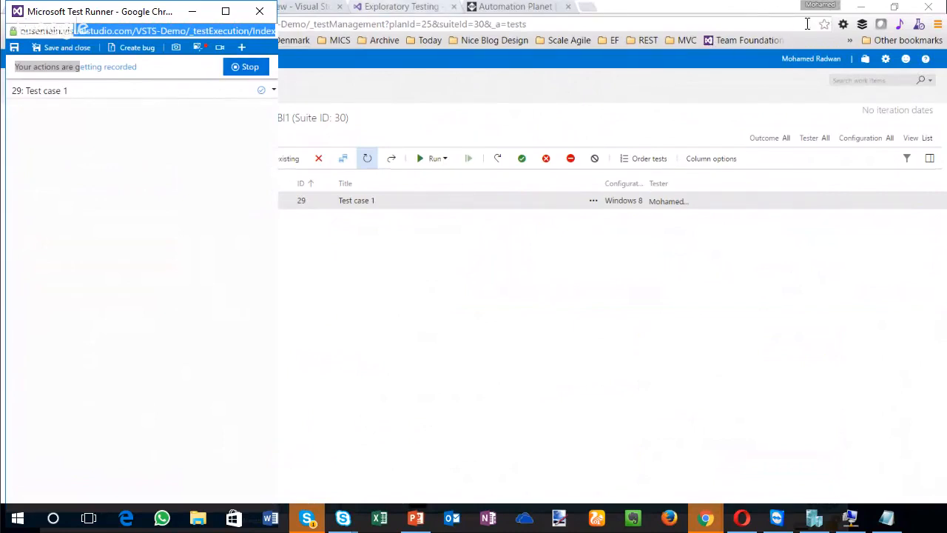
pyautogui.click(246, 66)
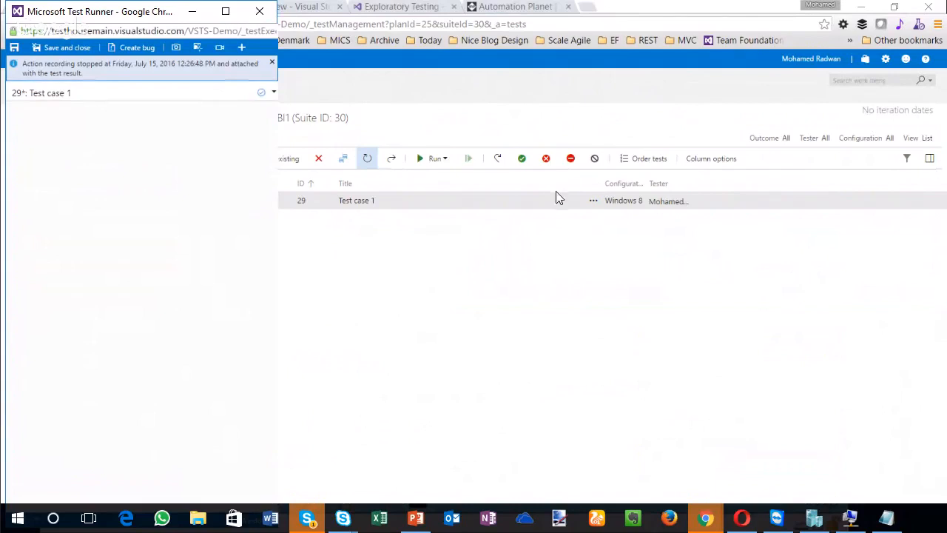
# Step: Check the windows available for an image action log, then refresh the Automation Planet page and look over the backlog board and Marketplace pages
pyautogui.click(197, 46)
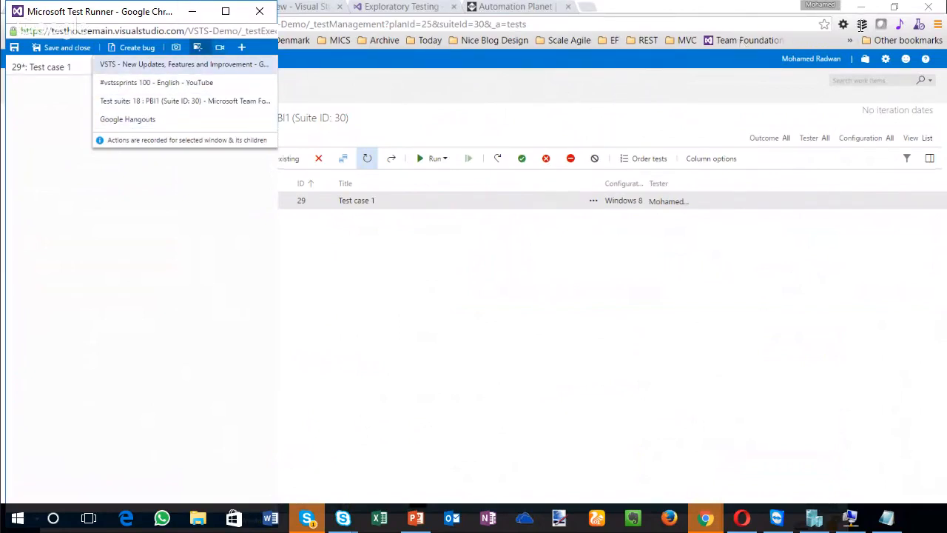
pyautogui.click(515, 7)
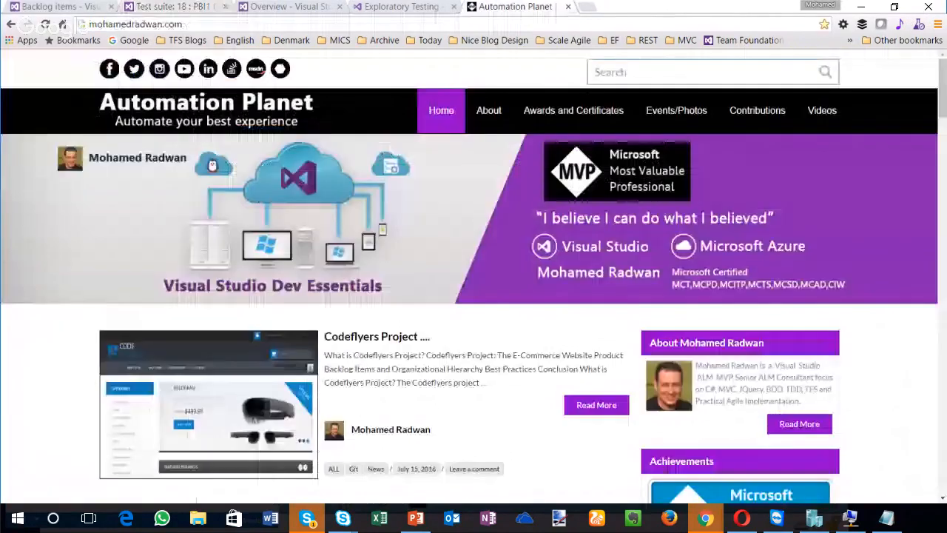
pyautogui.press('F5')
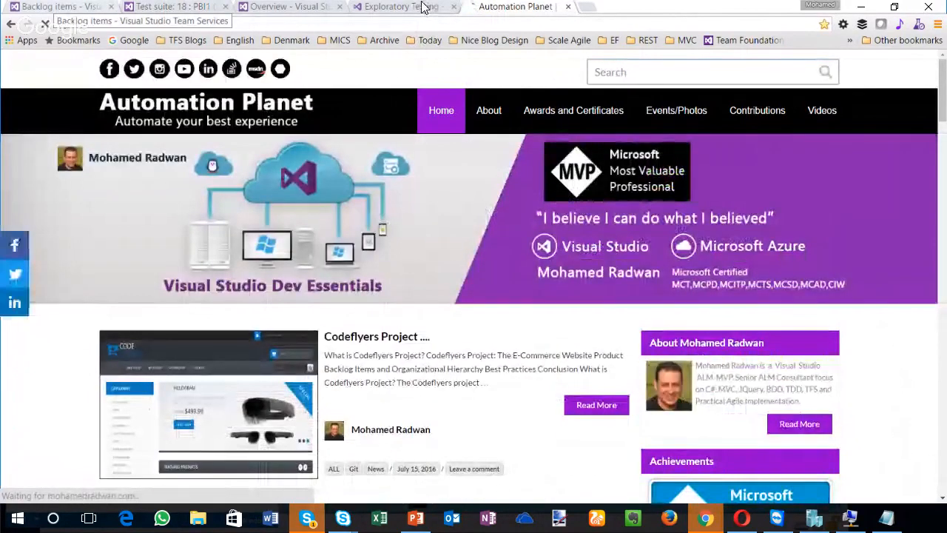
pyautogui.hotkey('ctrl', '1')
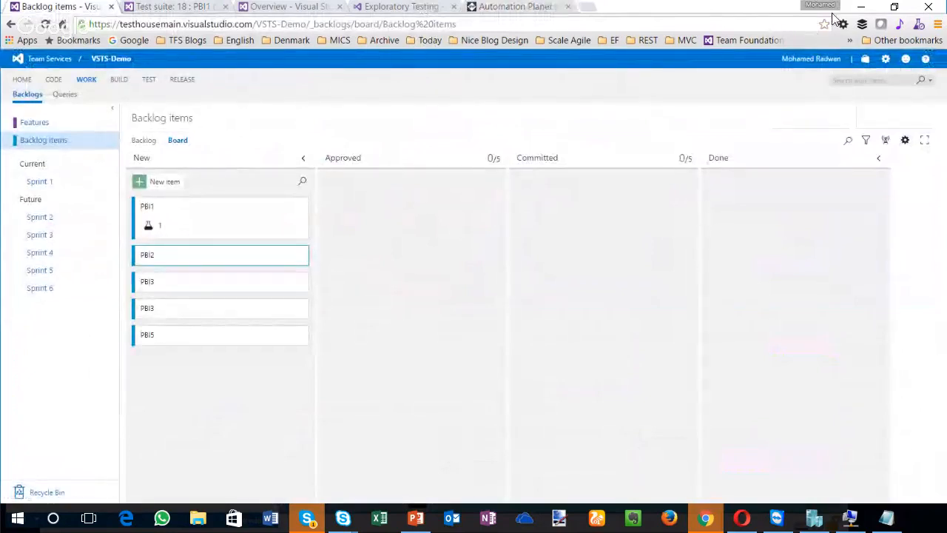
pyautogui.hotkey('ctrl', '4')
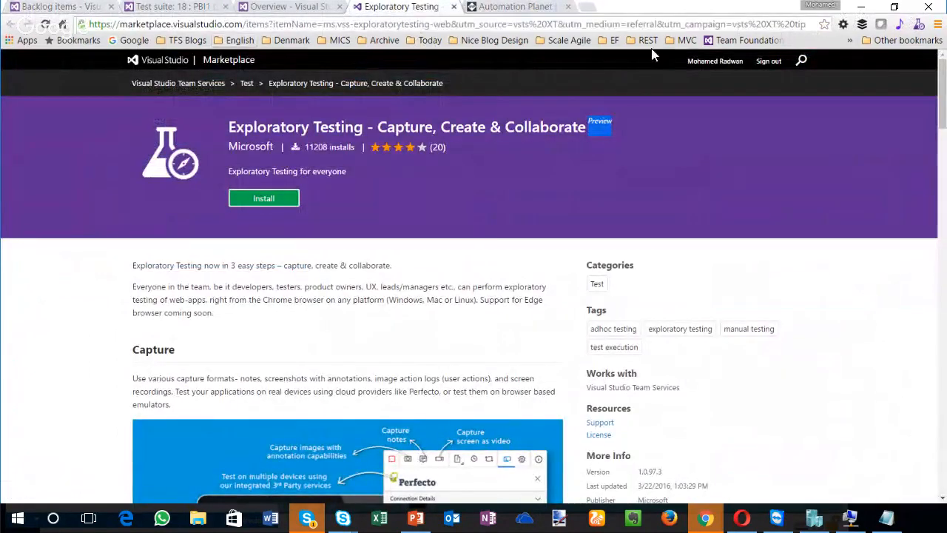
# Step: Return to the PBI1 suite and run Test case 1 again, agreeing to load another Test Runner instance
pyautogui.hotkey('ctrl', '2')
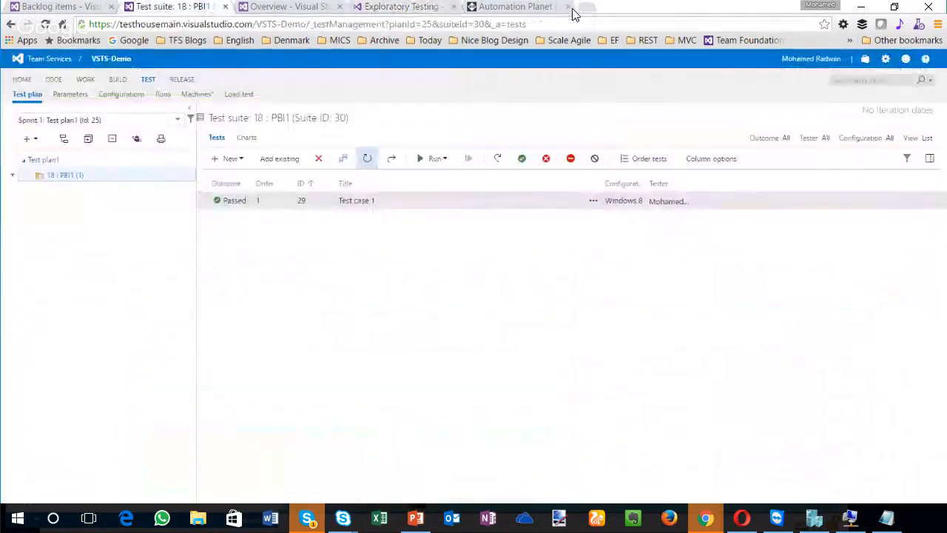
pyautogui.hotkey('shift', 'F10')
pyautogui.press('Down')
pyautogui.press('Down')
pyautogui.press('Down')
pyautogui.press('Down')
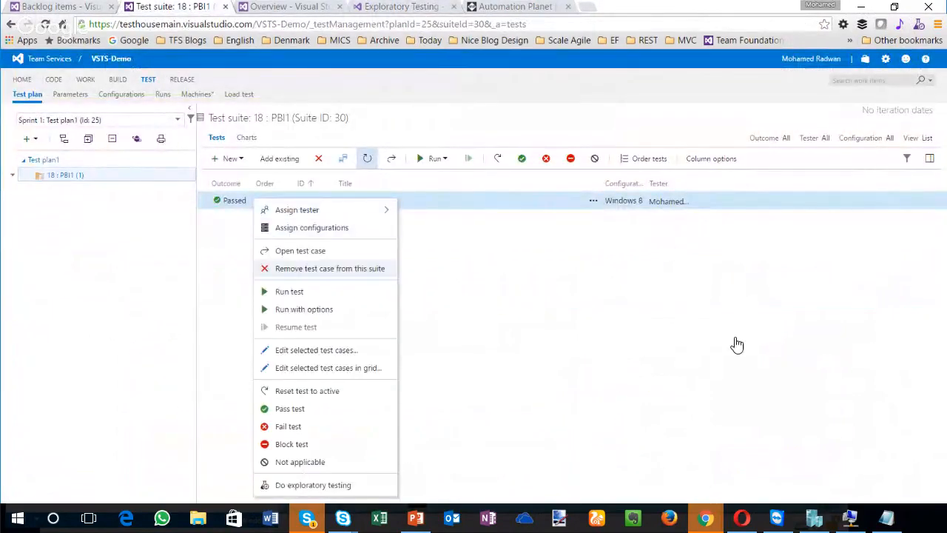
pyautogui.press('Return')
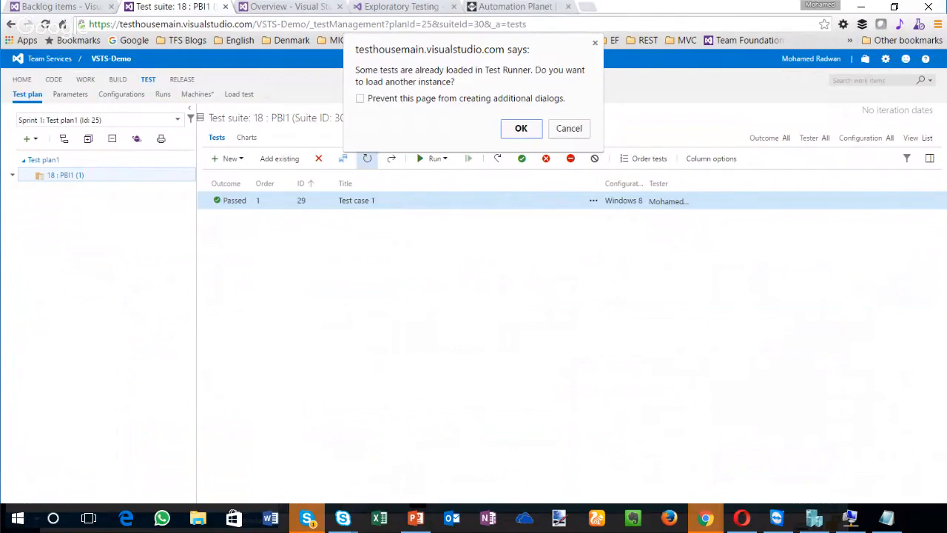
pyautogui.press('Return')
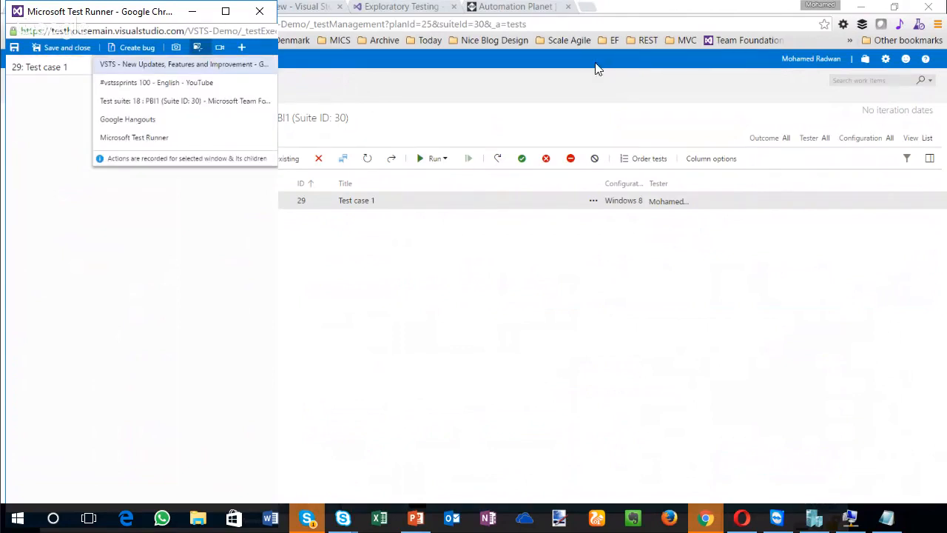
# Step: Try to start an image action log of the PBI1 test suite window from the new Test Runner
pyautogui.click(562, 86)
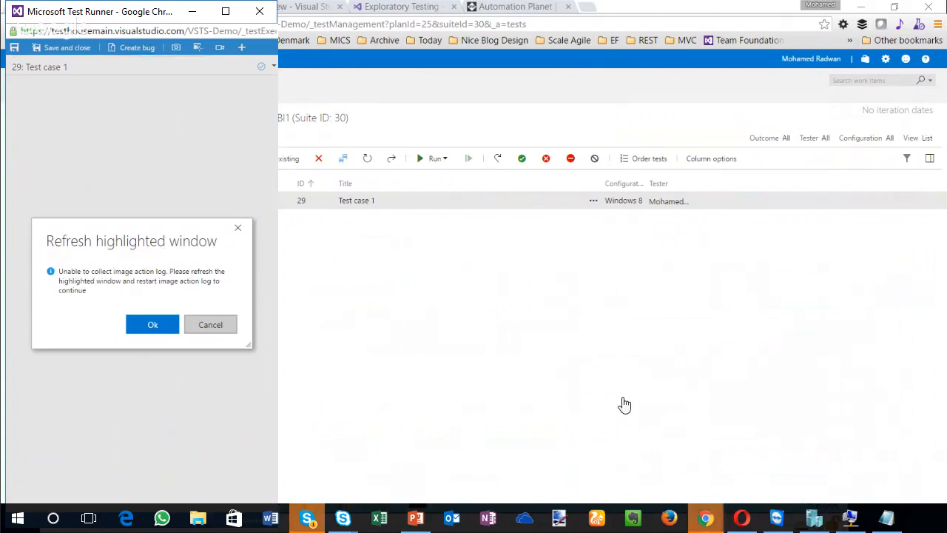
pyautogui.click(622, 400)
pyautogui.click(605, 59)
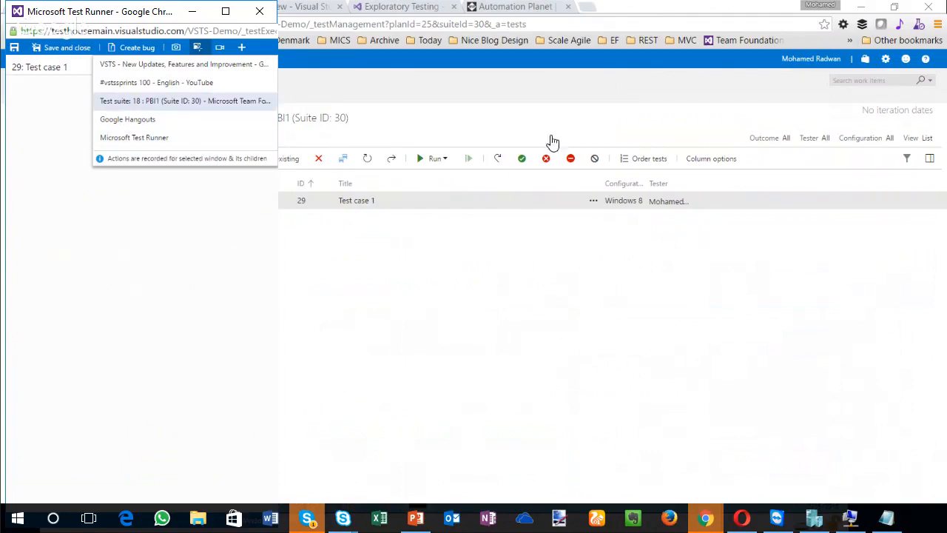
pyautogui.click(607, 59)
pyautogui.click(607, 59)
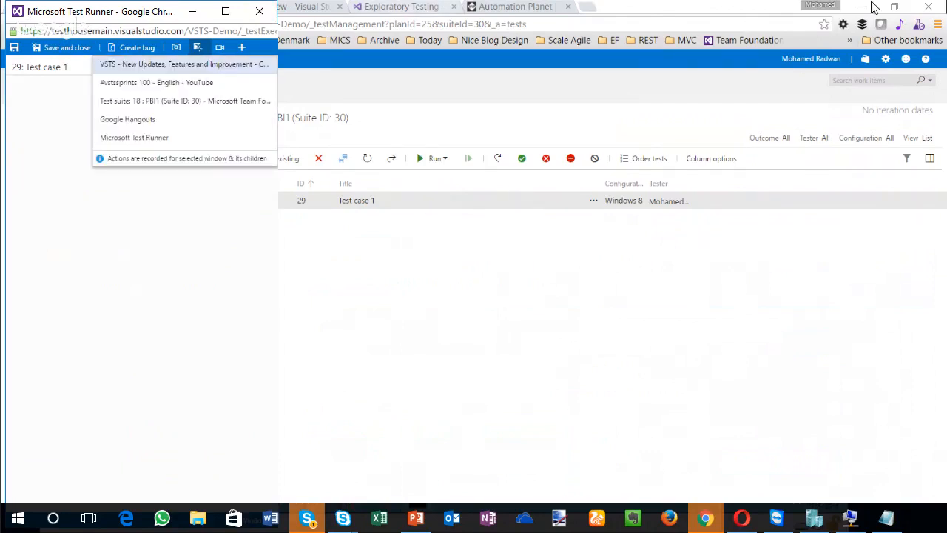
# Step: Open the Exploratory Testing extension, acknowledge its image action log notification, and view the connection settings
pyautogui.click(874, 7)
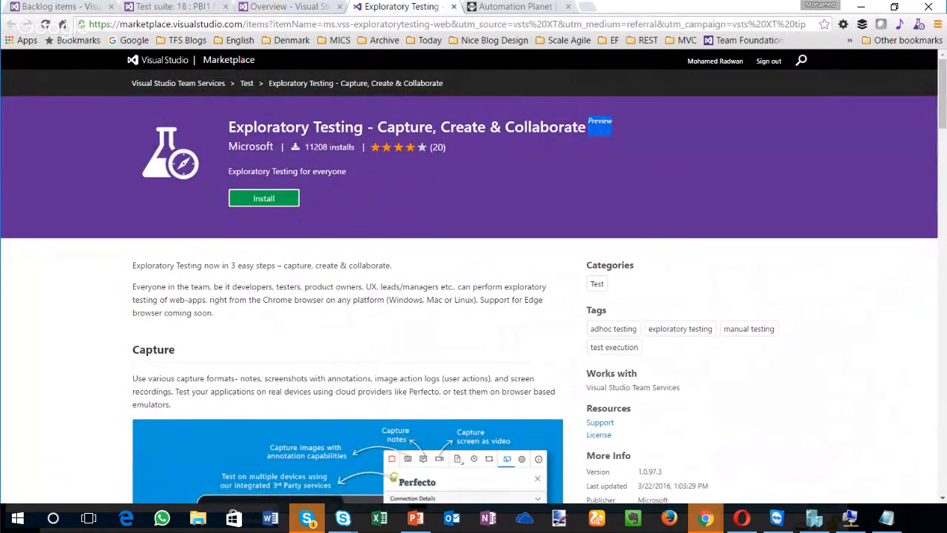
pyautogui.click(919, 23)
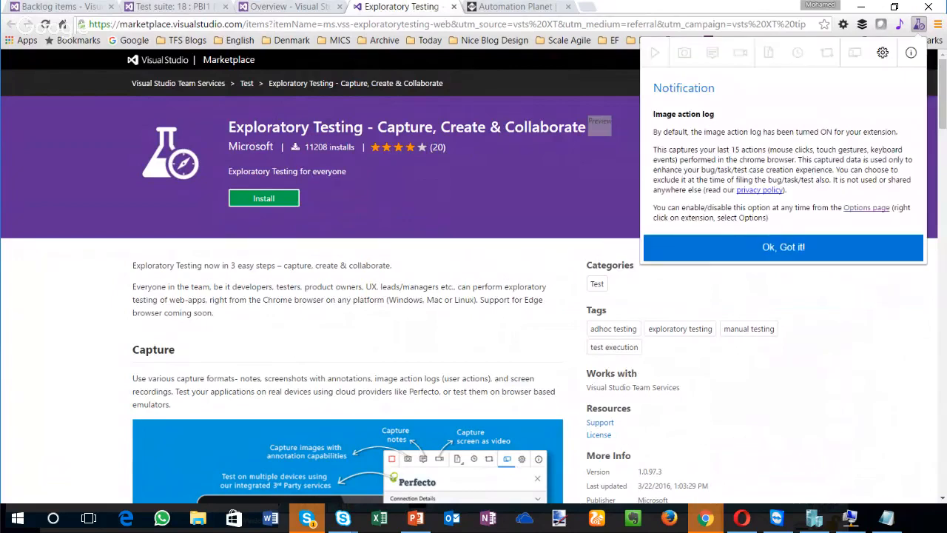
pyautogui.click(783, 247)
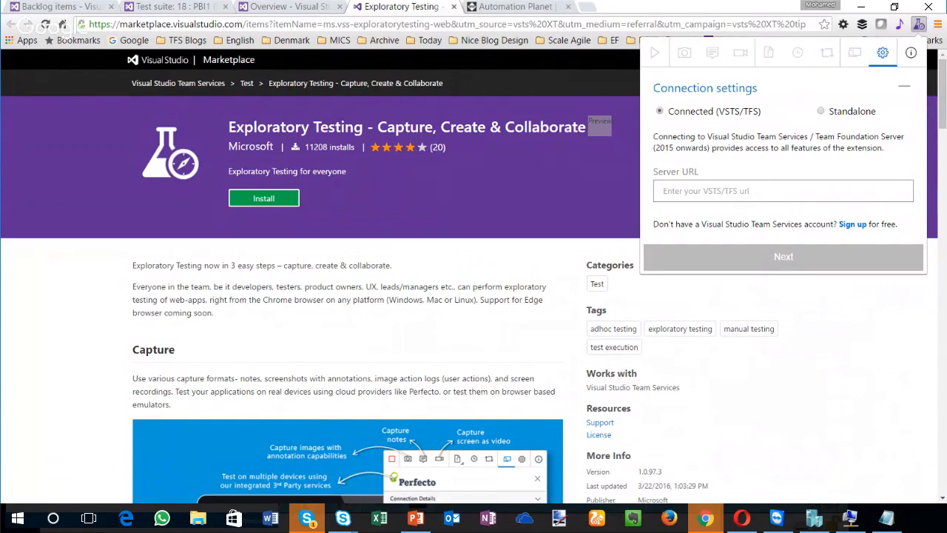
pyautogui.click(600, 126)
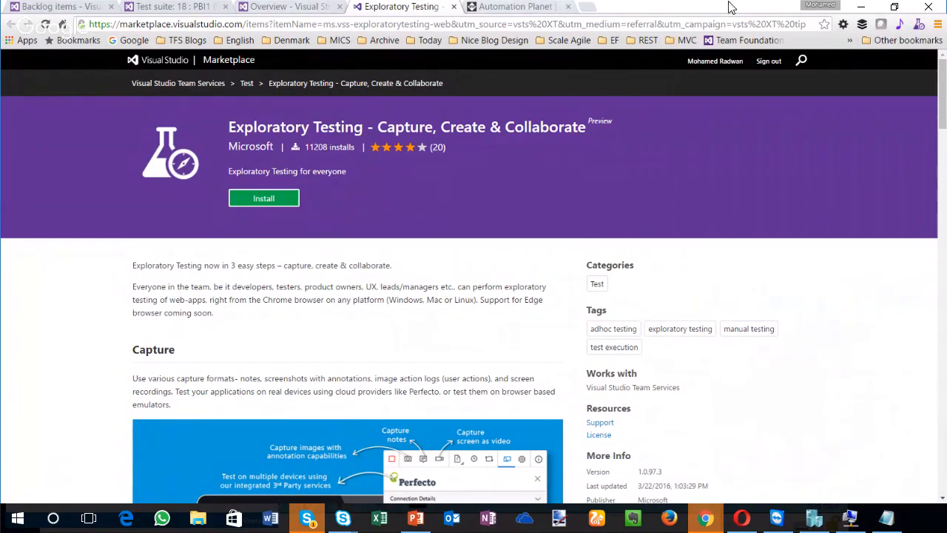
# Step: Go back to the PBI1 suite, rerun Test case 1 in another Test Runner instance, and bring the runner window forward
pyautogui.hotkey('ctrl', 'shift', 'Tab')
pyautogui.hotkey('ctrl', 'shift', 'Tab')
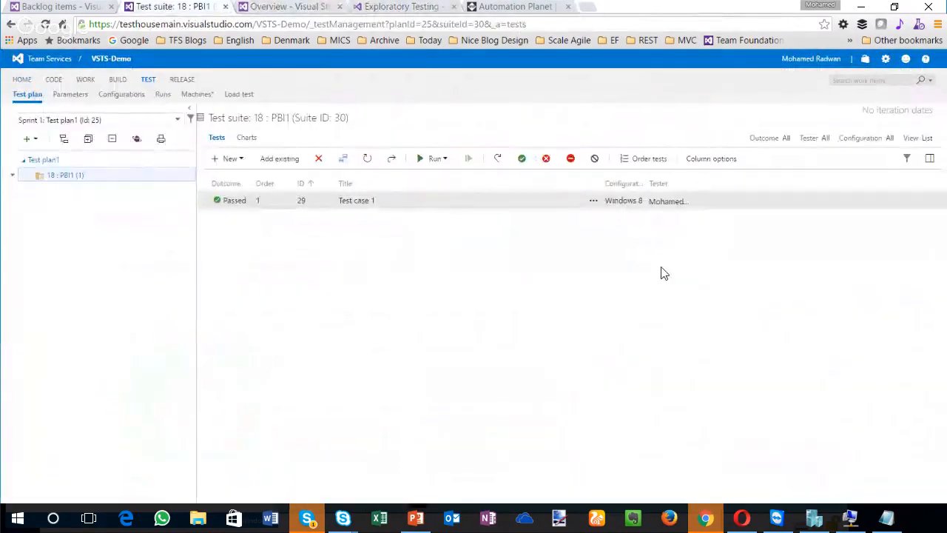
pyautogui.rightClick(249, 201)
pyautogui.click(287, 294)
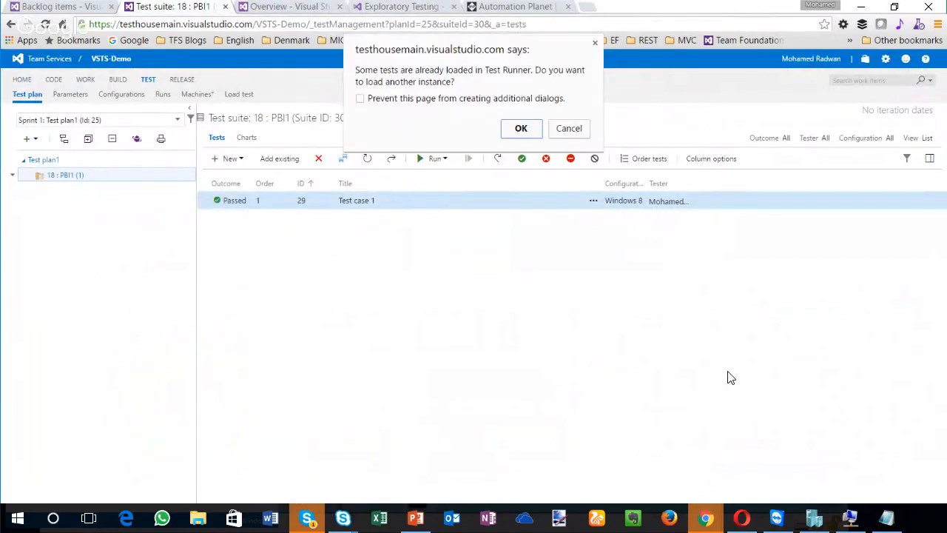
pyautogui.press('Return')
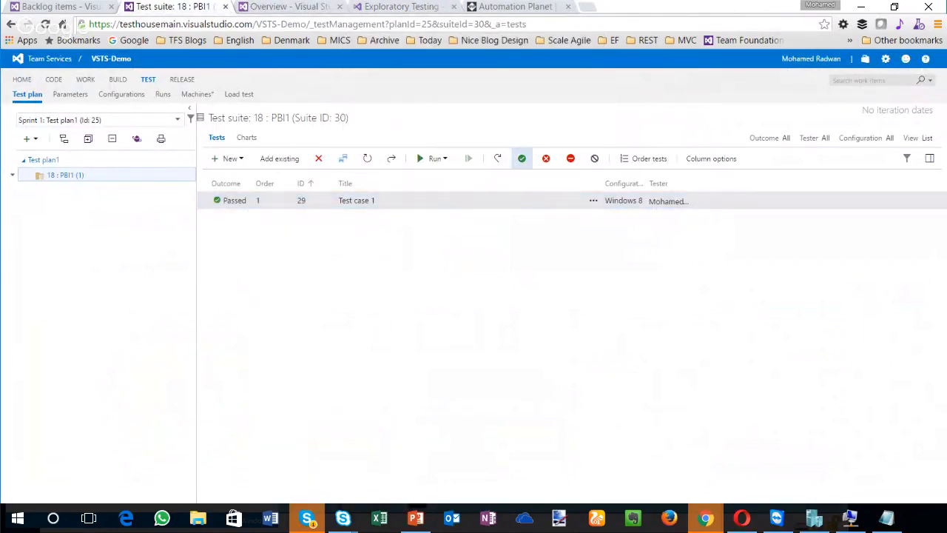
pyautogui.click(785, 267)
pyautogui.rightClick(677, 253)
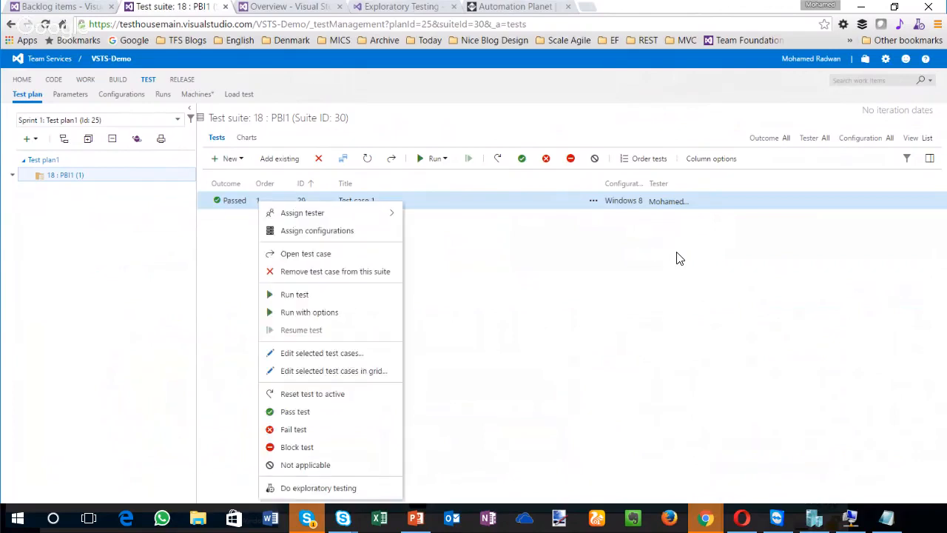
pyautogui.hotkey('alt', 'Tab')
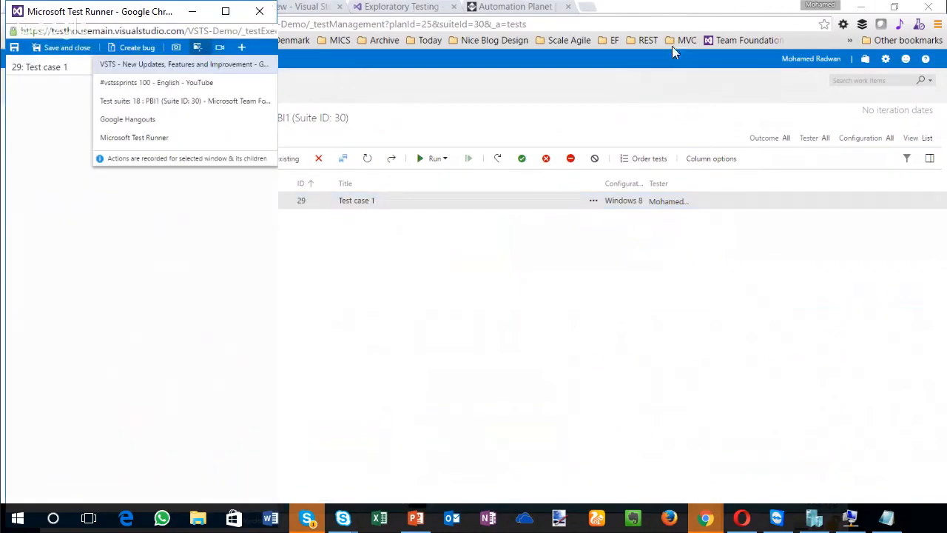
# Step: Try again to start an image action log from the Test Runner, and cancel the request to refresh the highlighted window
pyautogui.click(676, 15)
pyautogui.press('Return')
pyautogui.click(688, 362)
pyautogui.click(222, 64)
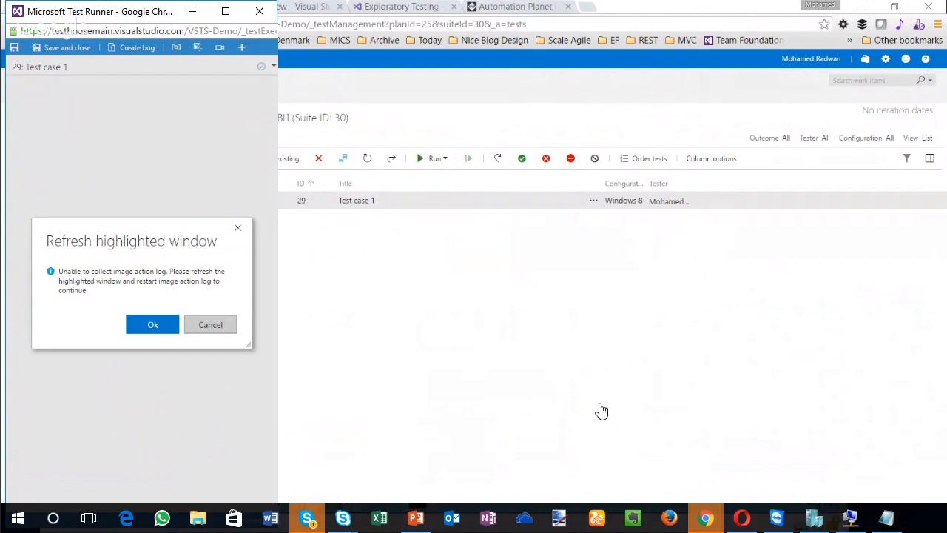
pyautogui.click(200, 324)
# Step: Start recording an image action log of the PBI1 test suite window, and go to the Release hub in that window
pyautogui.click(196, 47)
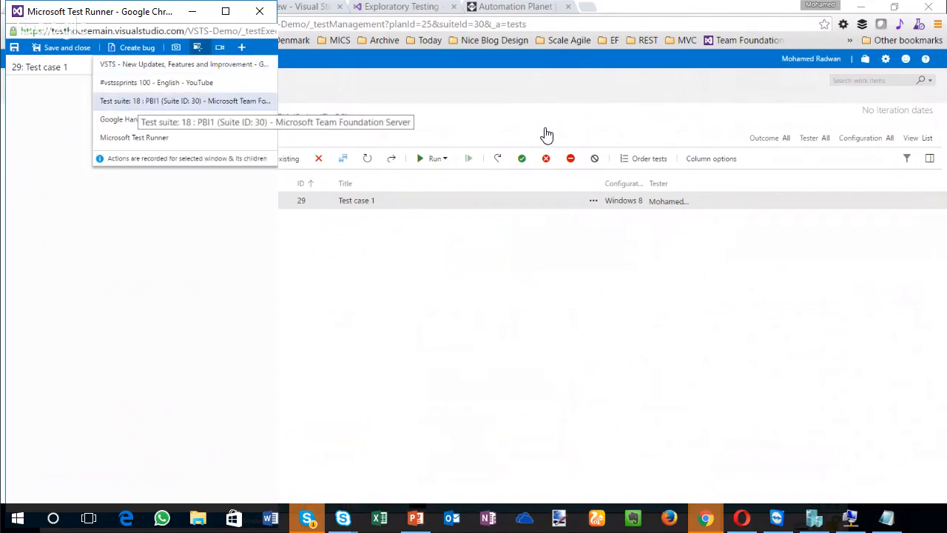
pyautogui.click(139, 101)
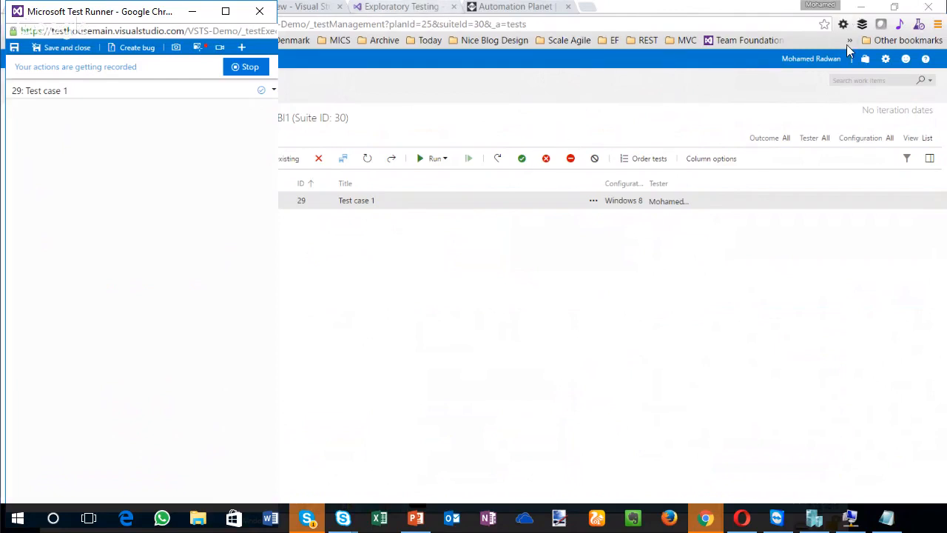
pyautogui.click(858, 112)
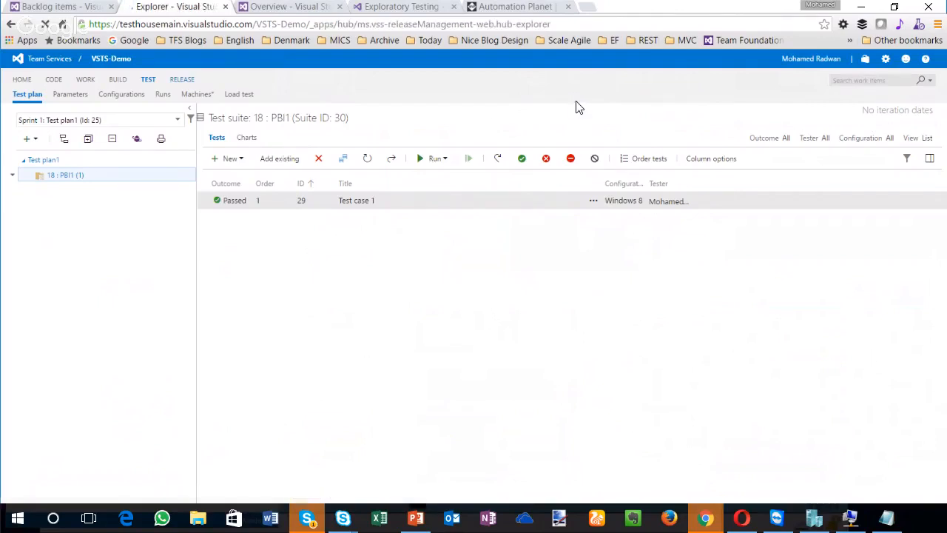
# Step: Go to the Build hub for the action recording, and start a new bug for Test case 1 from the Test Runner
pyautogui.click(118, 79)
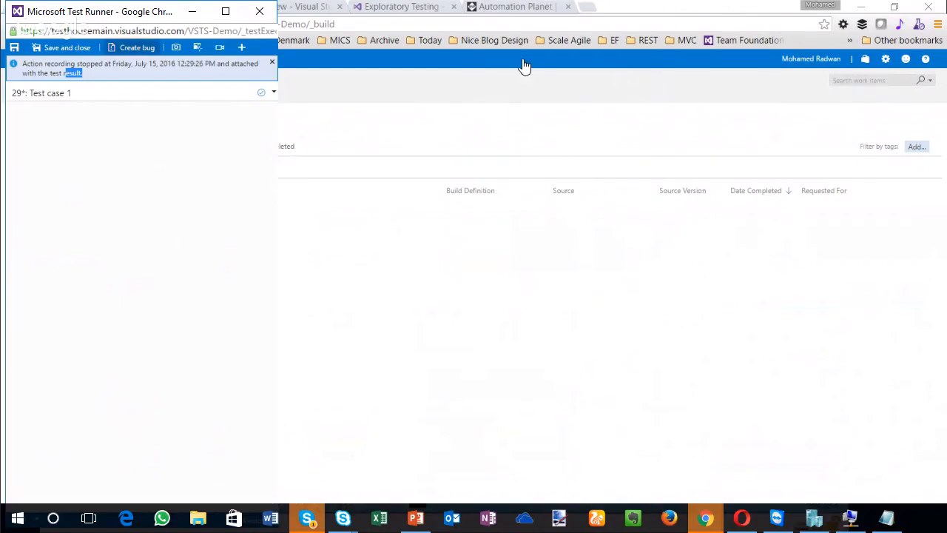
pyautogui.click(133, 47)
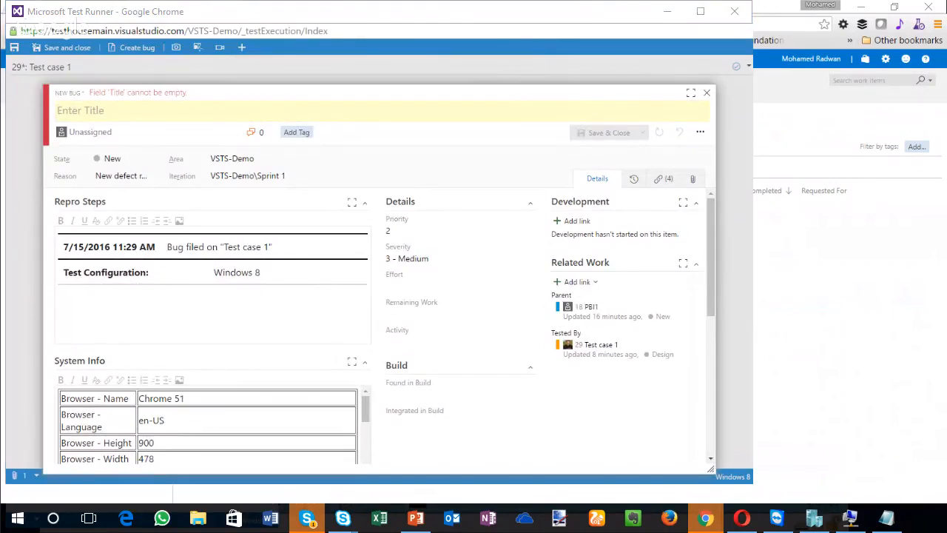
# Step: Look through the new bug's details, including its Repro Steps and System Info
pyautogui.click(581, 141)
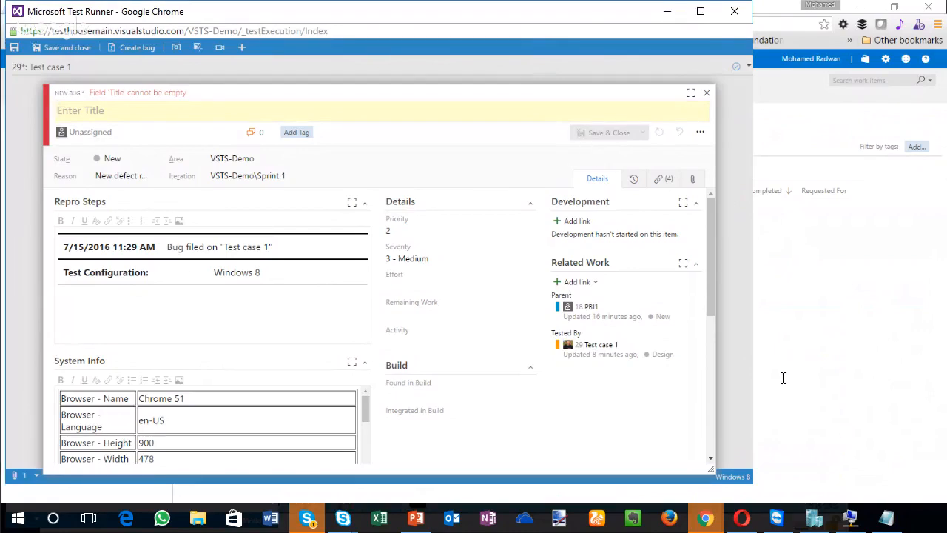
pyautogui.scroll(-6, 747, 366)
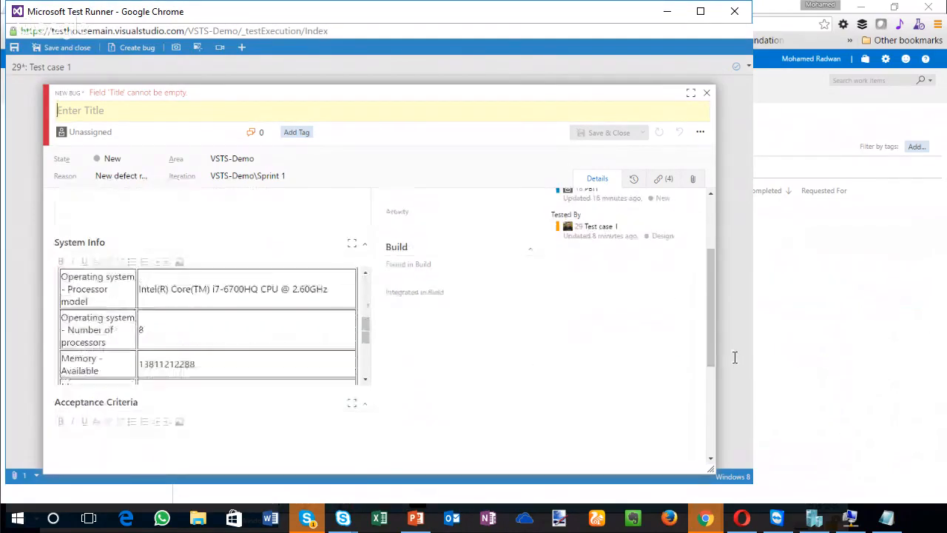
pyautogui.scroll(-2, 733, 360)
pyautogui.scroll(6, 727, 366)
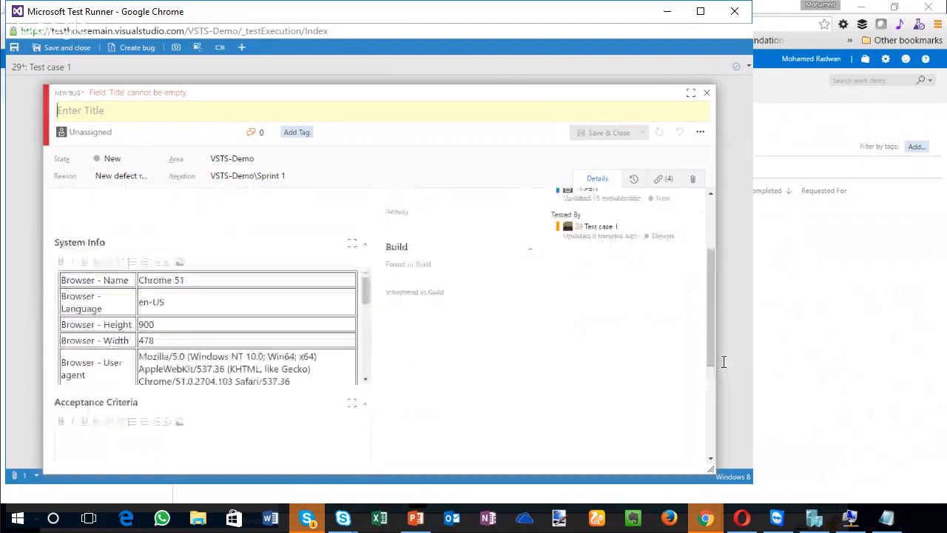
pyautogui.scroll(3, 723, 371)
# Step: Open the linked ActionLog-2016-07-15T11-28-55.863Z.html attachment from the bug's links, review the recorded actions, and close the log
pyautogui.click(663, 178)
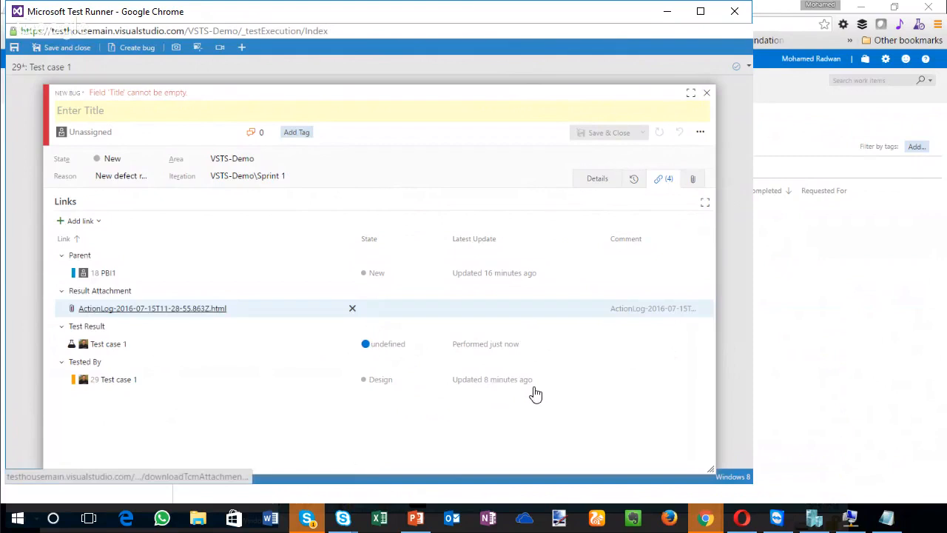
pyautogui.click(126, 309)
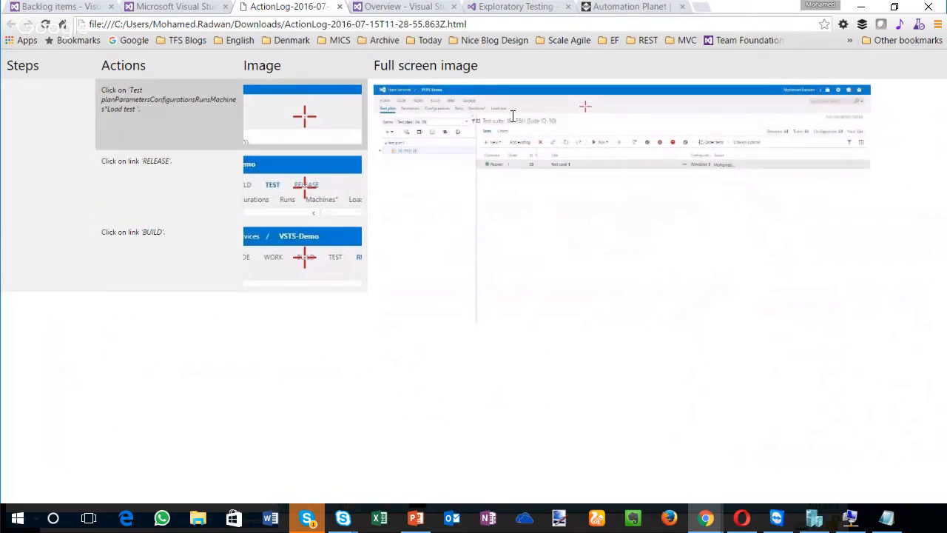
pyautogui.moveTo(491, 114); pyautogui.dragTo(539, 137)
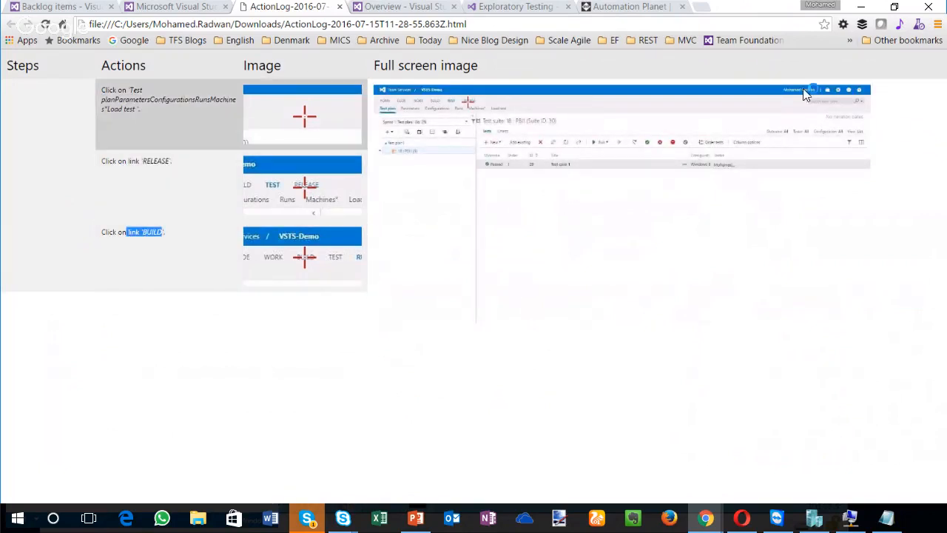
pyautogui.hotkey('ctrl', 'w')
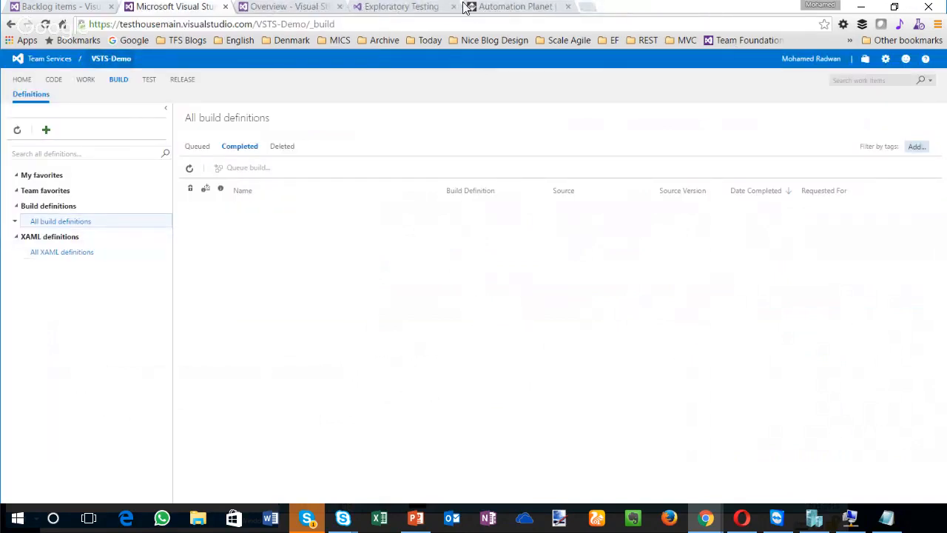
pyautogui.hotkey('ctrl', 'shift', 'Tab')
pyautogui.hotkey('ctrl', 'Tab')
pyautogui.hotkey('ctrl', 'Tab')
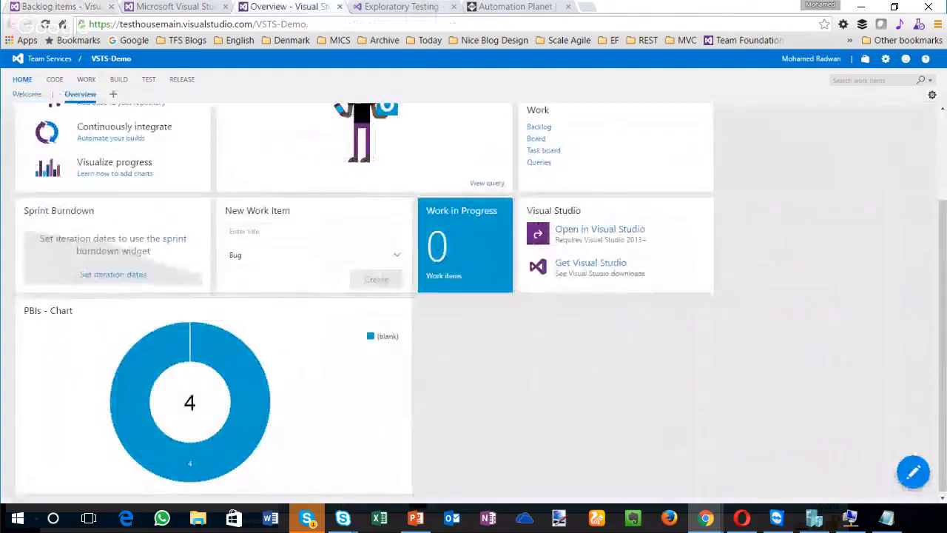
pyautogui.hotkey('ctrl', 'Tab')
pyautogui.hotkey('ctrl', 'shift', 'Tab')
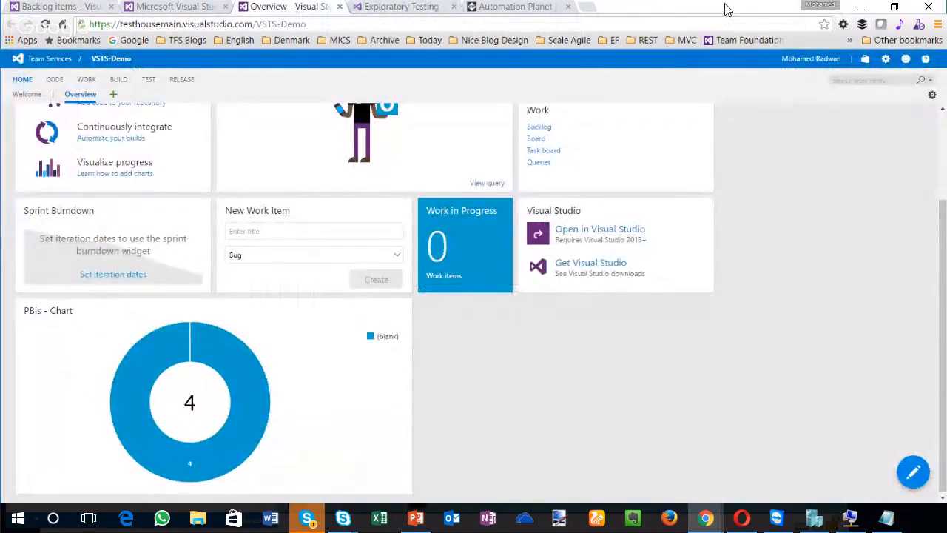
pyautogui.hotkey('ctrl', 'shift', 'Tab')
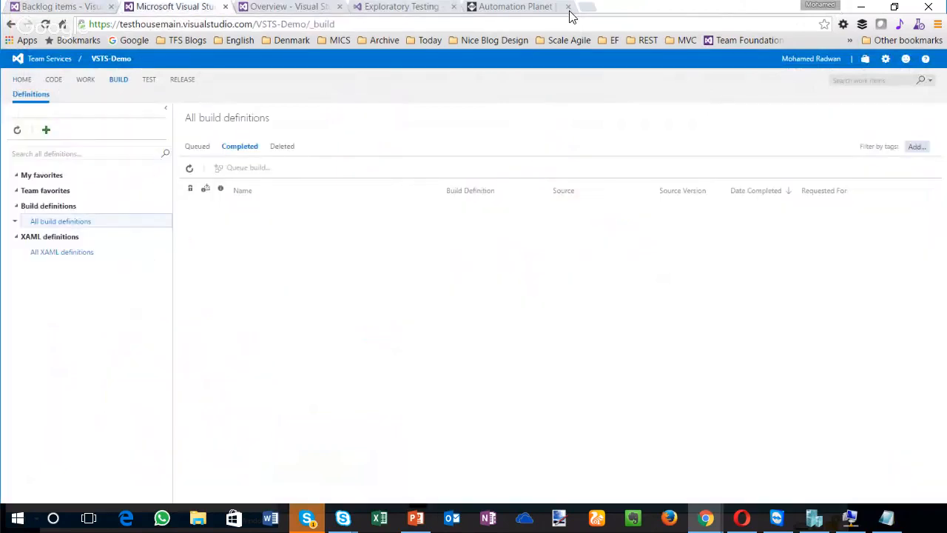
# Step: Open Run 15 of the PBI1 suite from the recent test runs, inspect its Test case 1 result, and return to the run summary
pyautogui.press('g')
pyautogui.press('t')
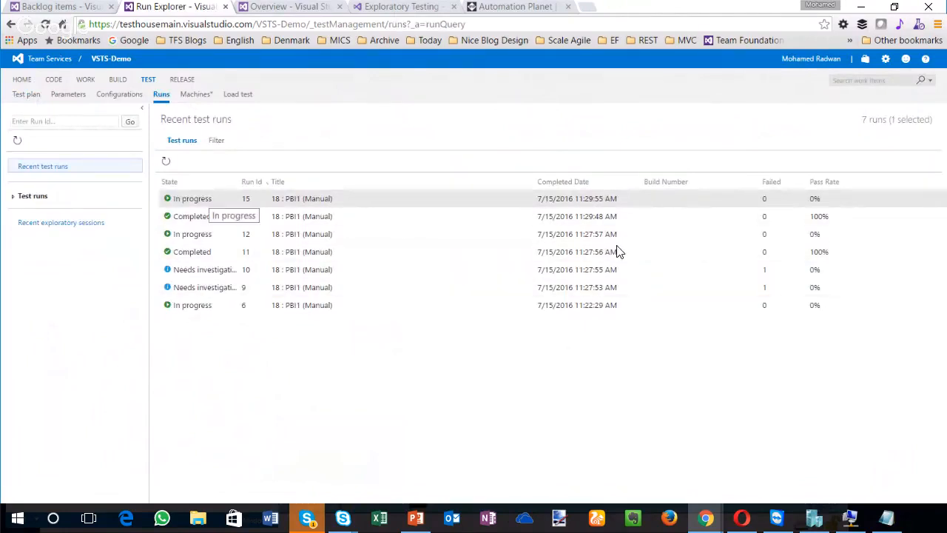
pyautogui.doubleClick(204, 199)
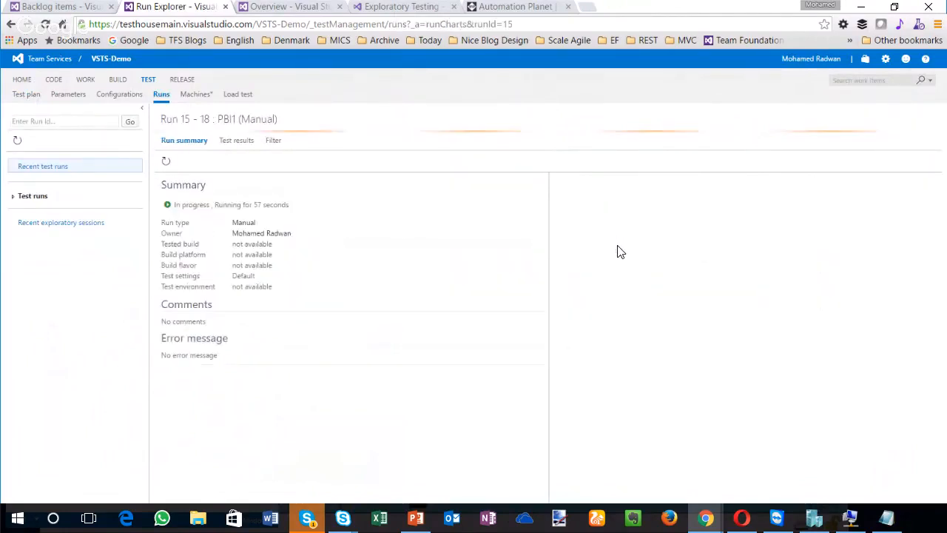
pyautogui.click(654, 187)
pyautogui.doubleClick(651, 195)
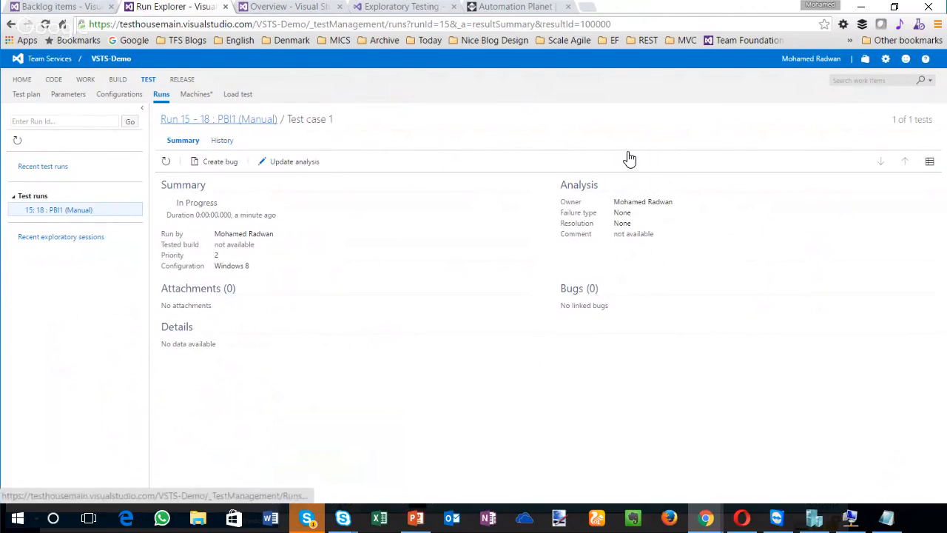
pyautogui.click(11, 24)
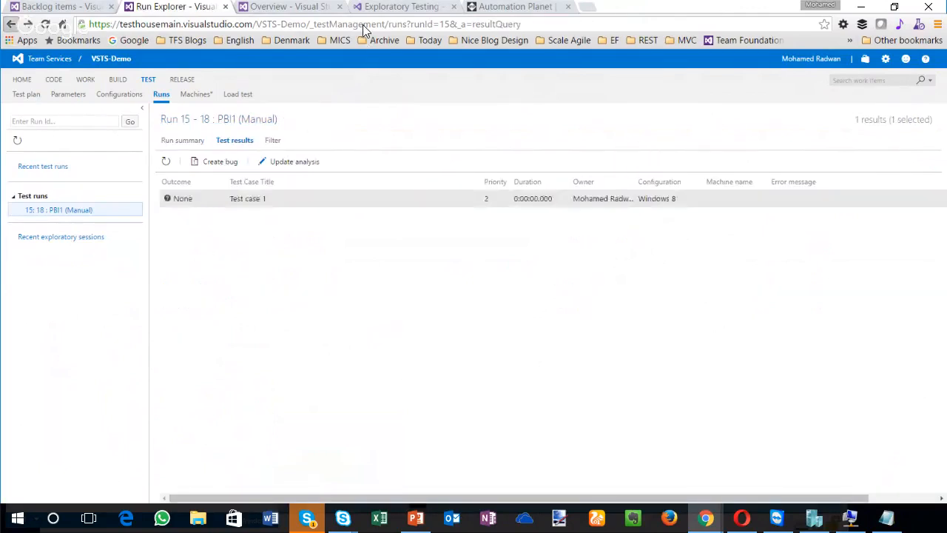
pyautogui.click(11, 25)
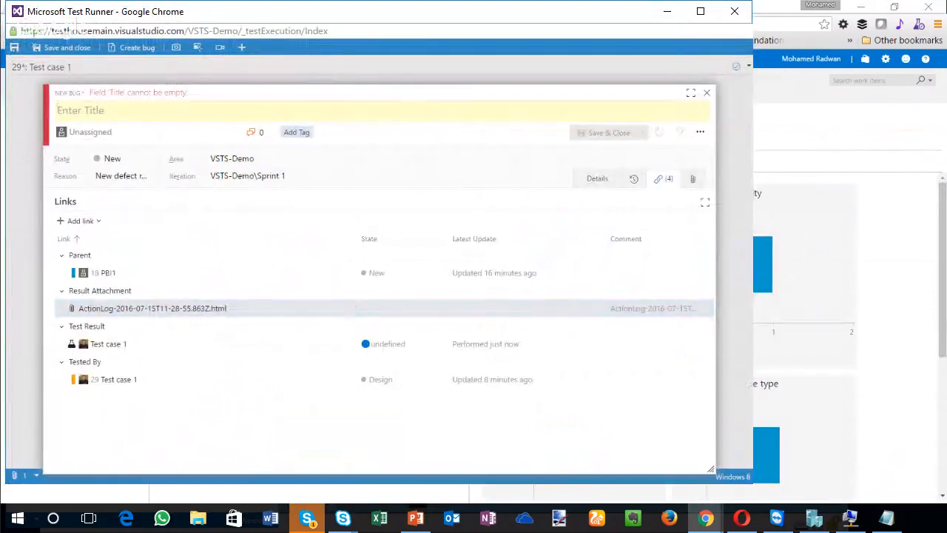
# Step: Title the new bug Bug1, and save and close it
pyautogui.write('Bug1')
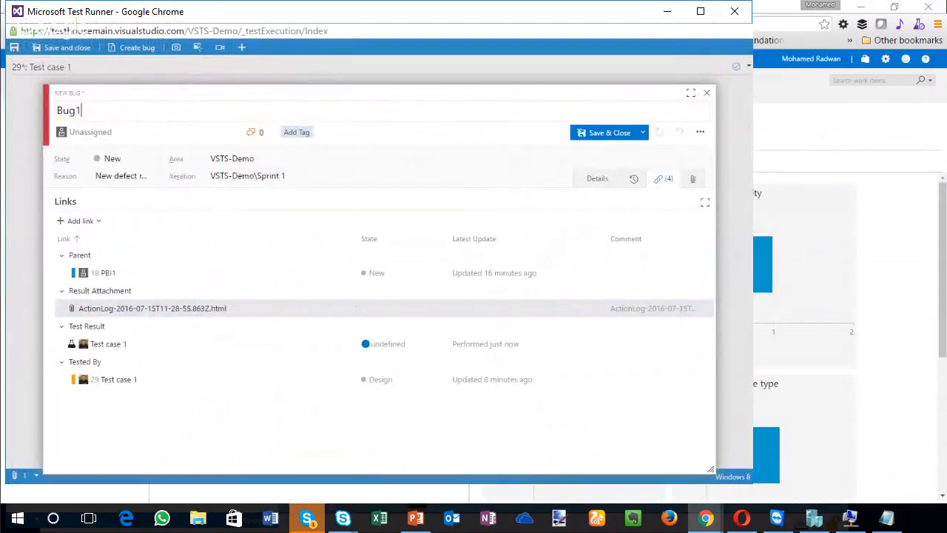
pyautogui.click(605, 132)
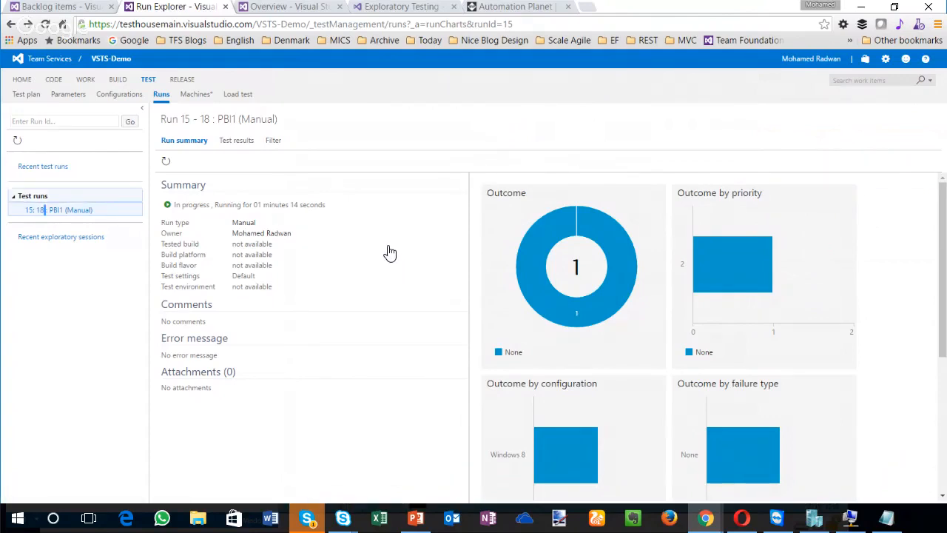
# Step: Reload the recent test runs list and reopen Run 15 of the PBI1 suite
pyautogui.hotkey('alt', 'Left')
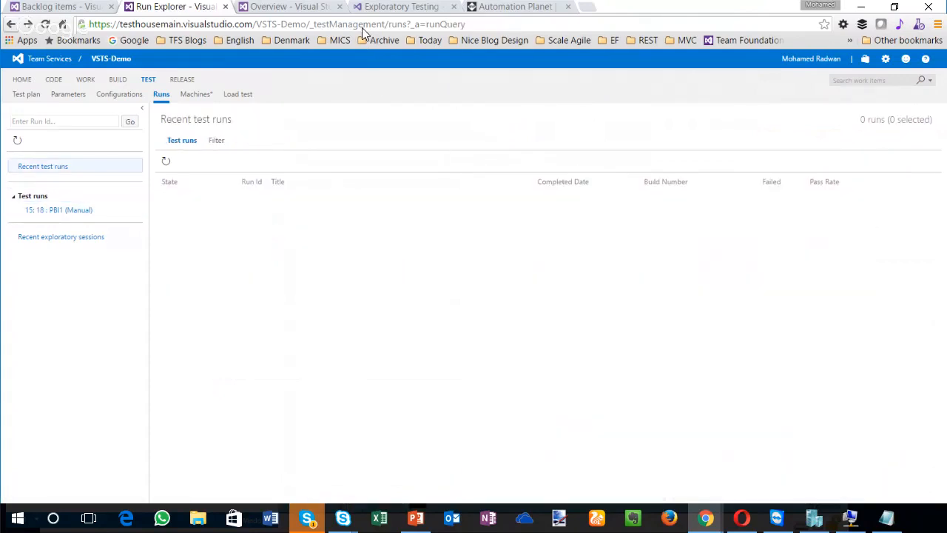
pyautogui.click(411, 25)
pyautogui.press('Return')
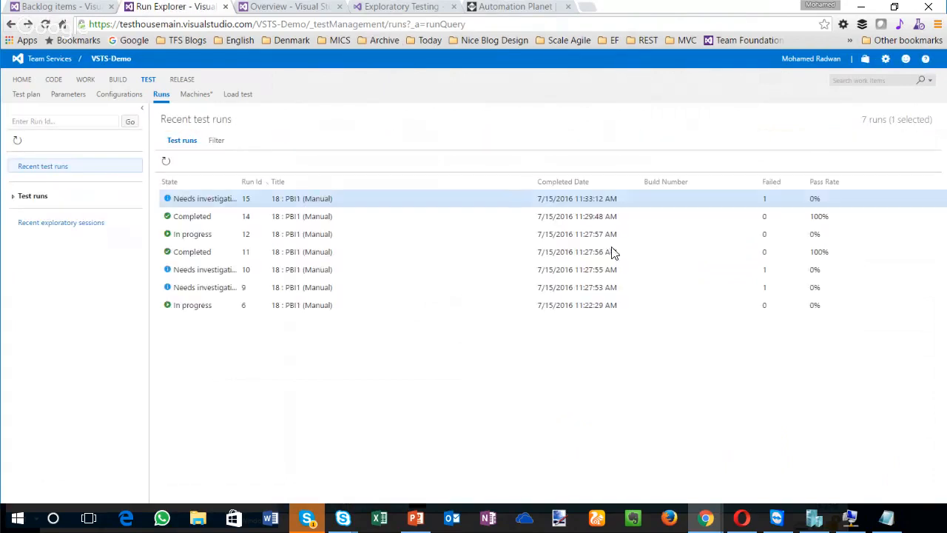
pyautogui.press('Return')
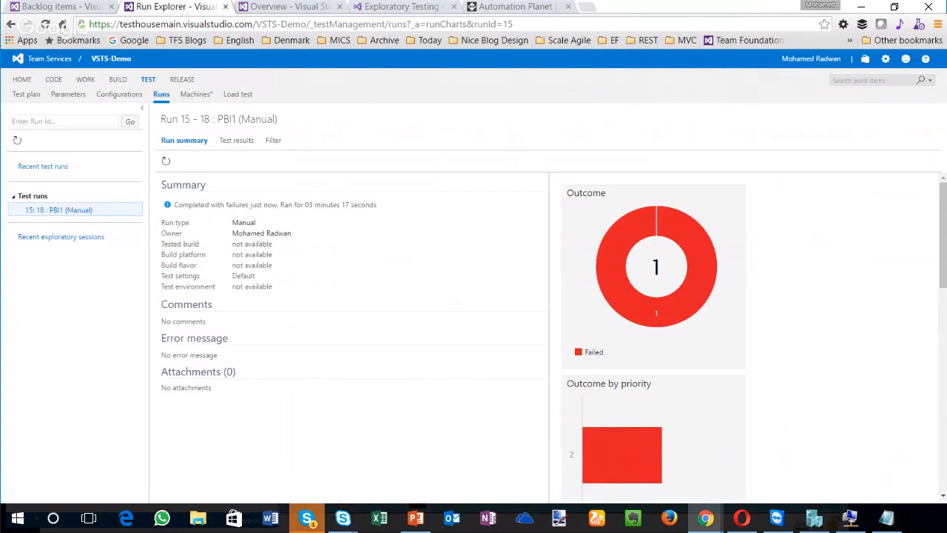
# Step: Open the Test case 1 result in Run 15, view its attached ActionLog file, and close the log
pyautogui.click(658, 185)
pyautogui.doubleClick(684, 253)
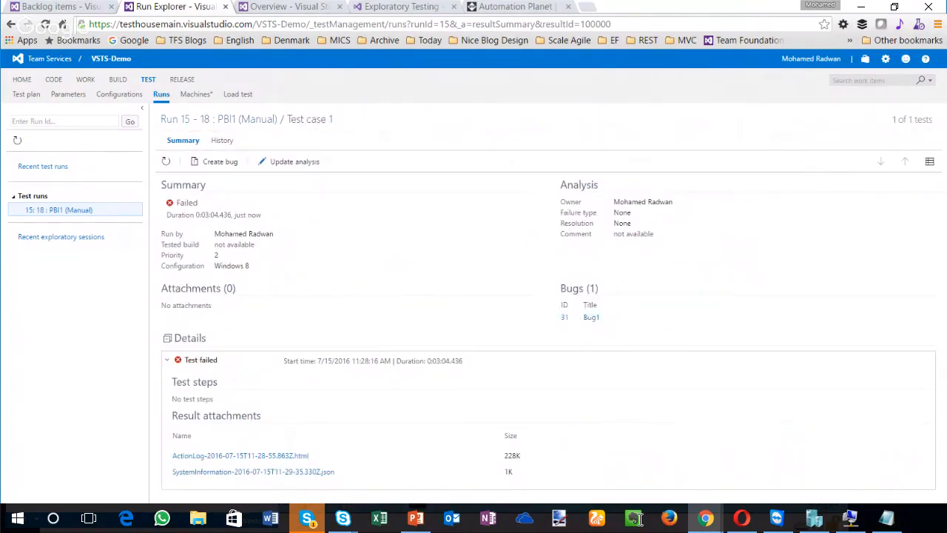
pyautogui.click(304, 455)
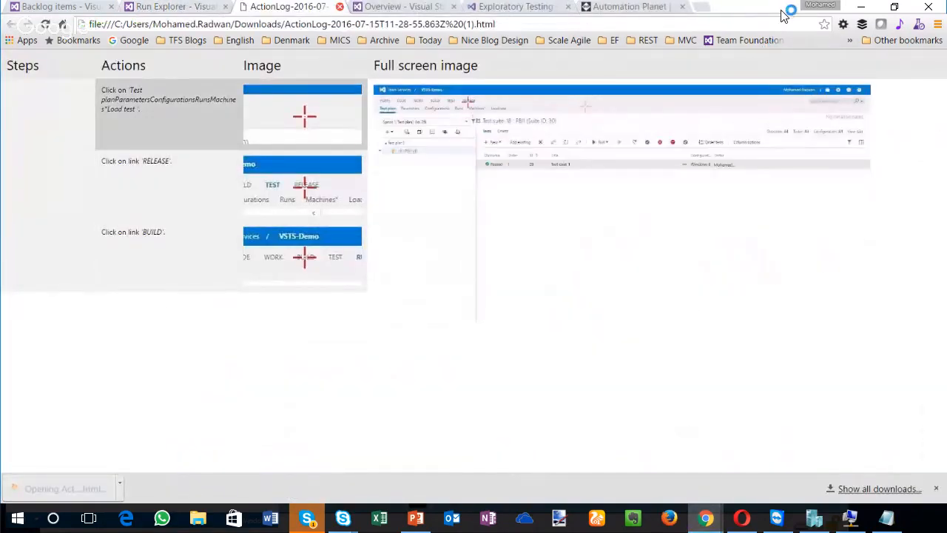
pyautogui.click(339, 7)
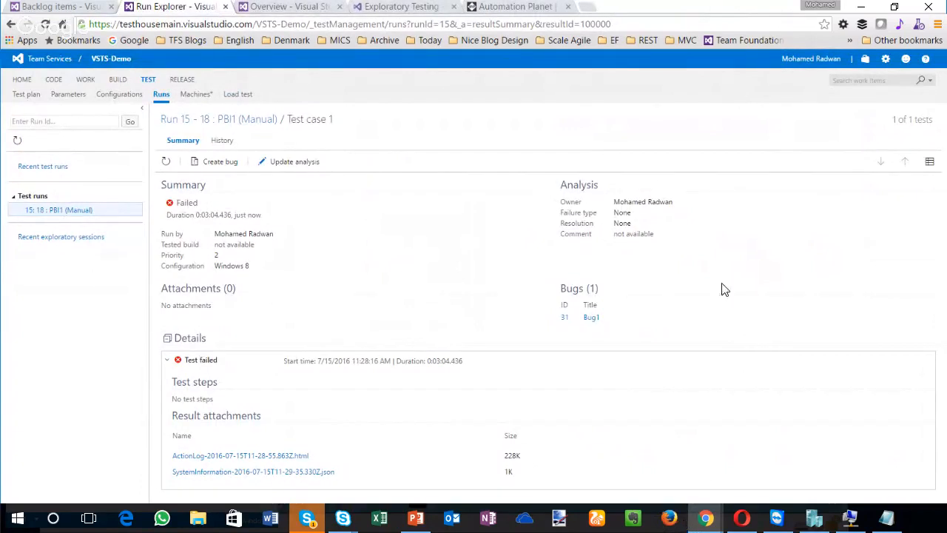
pyautogui.click(61, 7)
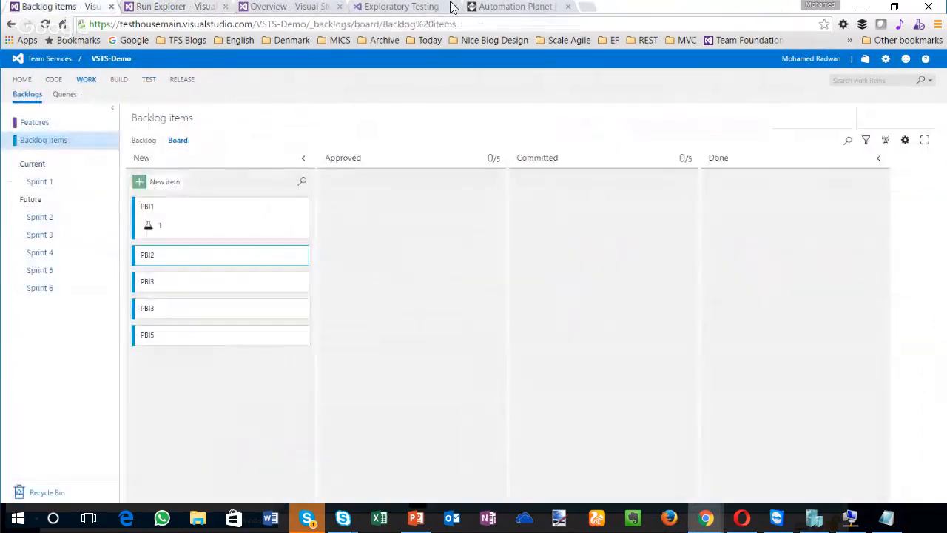
pyautogui.hotkey('ctrl', 'Tab')
pyautogui.hotkey('ctrl', 'Tab')
pyautogui.hotkey('ctrl', 'Tab')
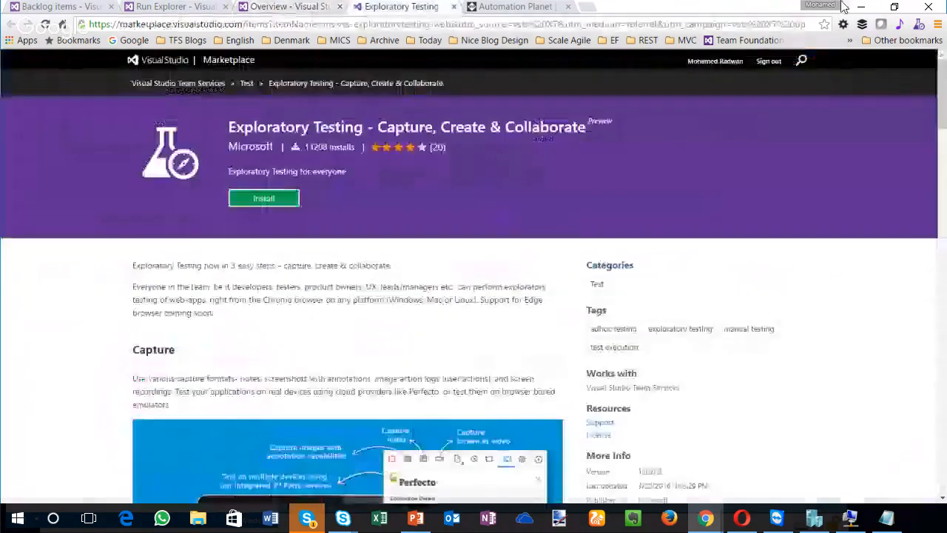
pyautogui.hotkey('ctrl', 'shift', 'Tab')
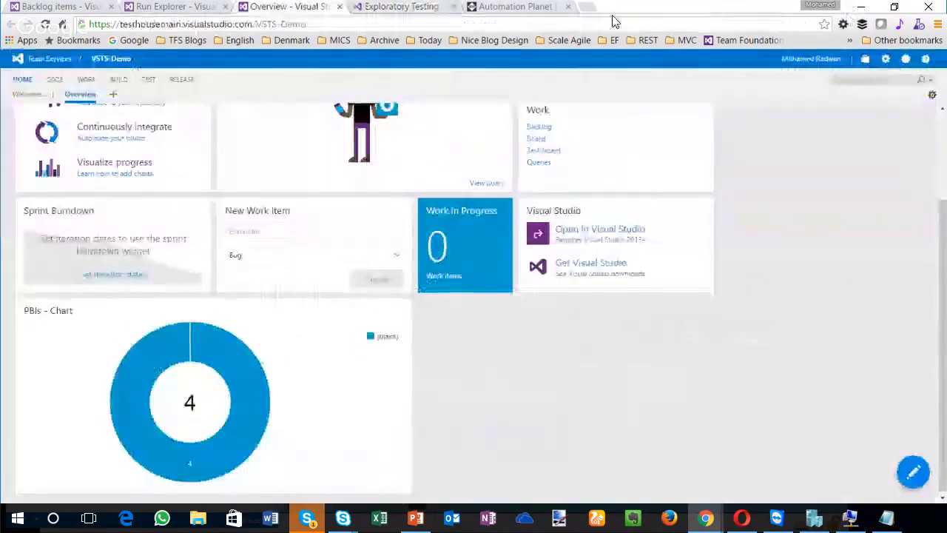
pyautogui.hotkey('ctrl', 'shift', 'Tab')
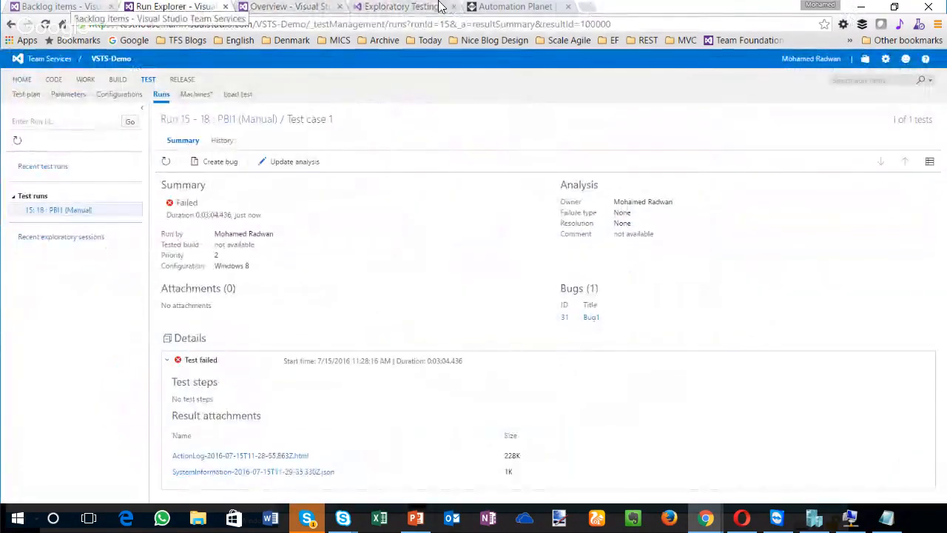
pyautogui.hotkey('ctrl', 'shift', 'Tab')
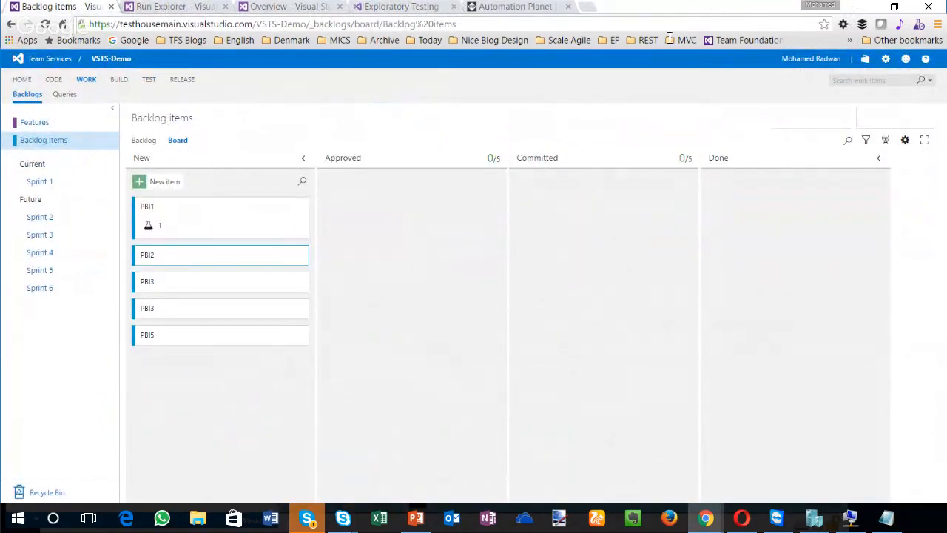
pyautogui.hotkey('ctrl', '3')
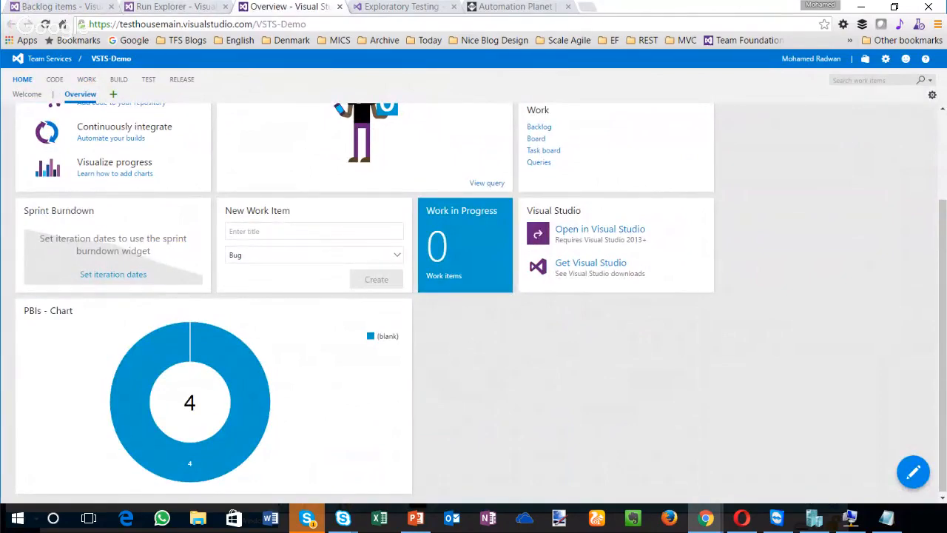
# Step: Switch to PowerPoint to check the July 7 (Sprint 102) Highlights slide, and leave it again
pyautogui.click(415, 517)
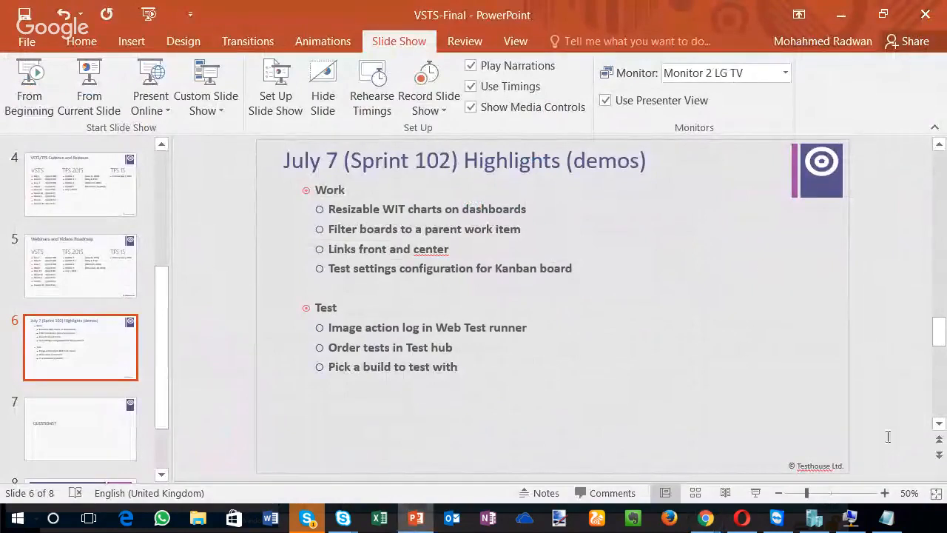
pyautogui.click(415, 518)
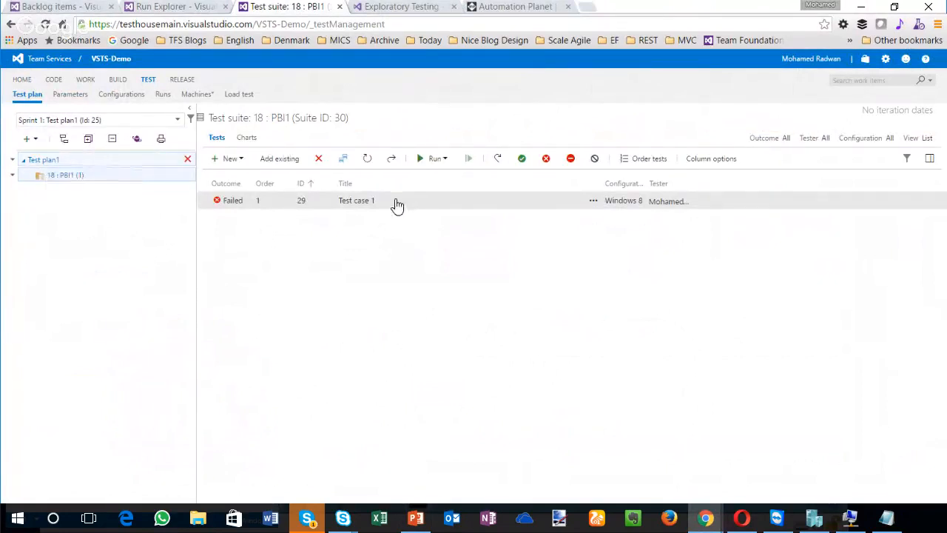
# Step: Add a new static suite named A under Test plan1
pyautogui.click(12, 160)
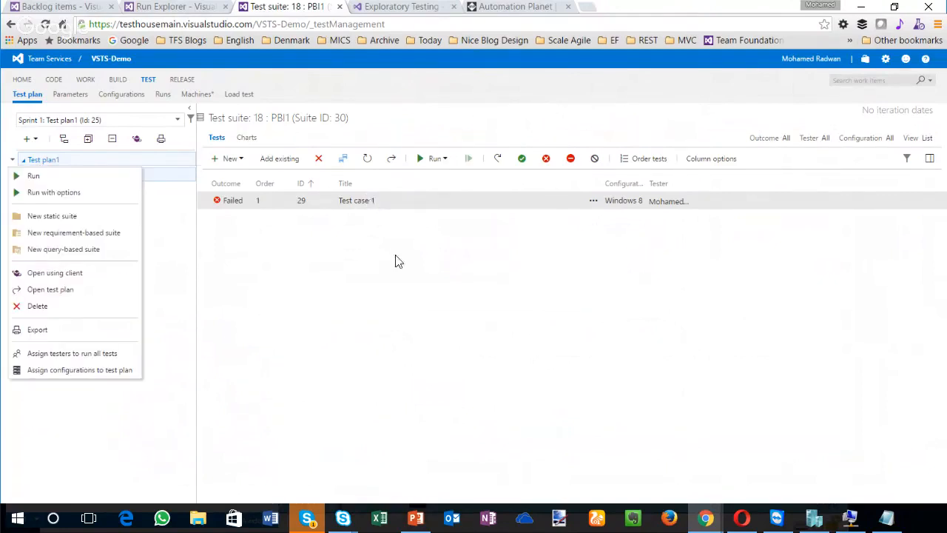
pyautogui.click(49, 215)
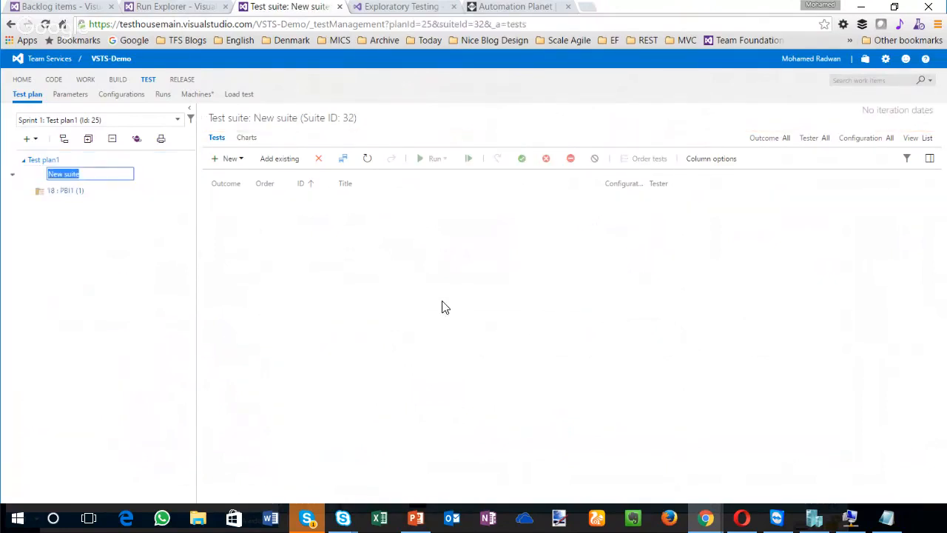
pyautogui.write('A')
pyautogui.press('Return')
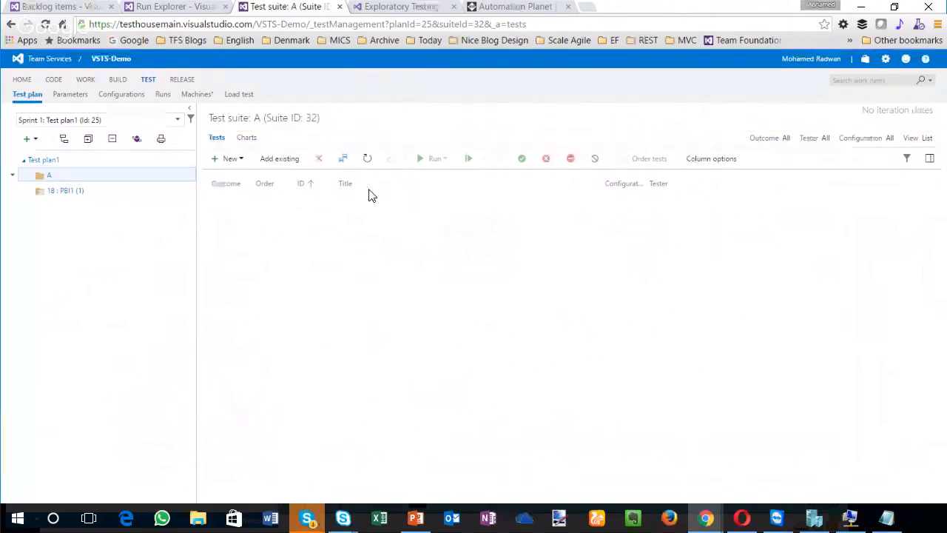
# Step: Add a static suite named B under Test plan1 and reorder it to sit between suite A and 18 : PBI1
pyautogui.rightClick(43, 160)
pyautogui.click(52, 215)
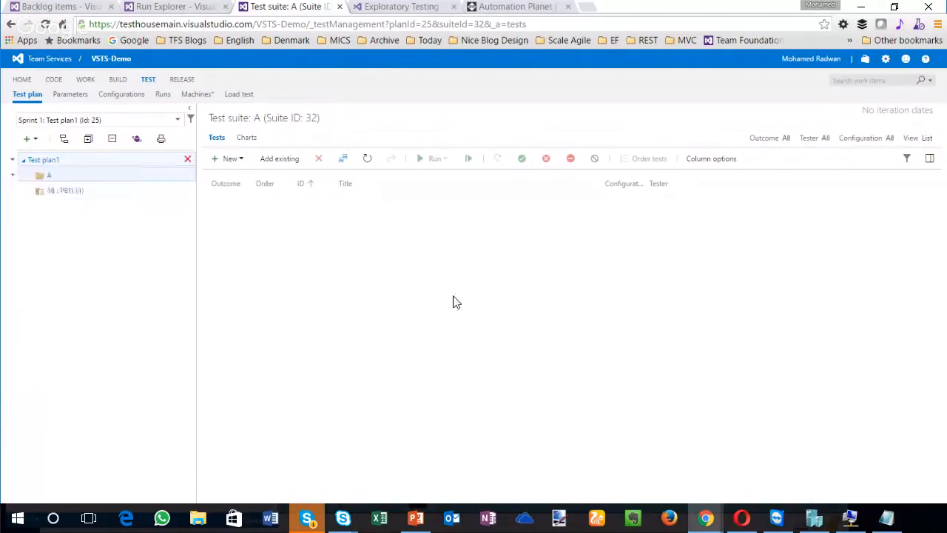
pyautogui.write('B')
pyautogui.press('Return')
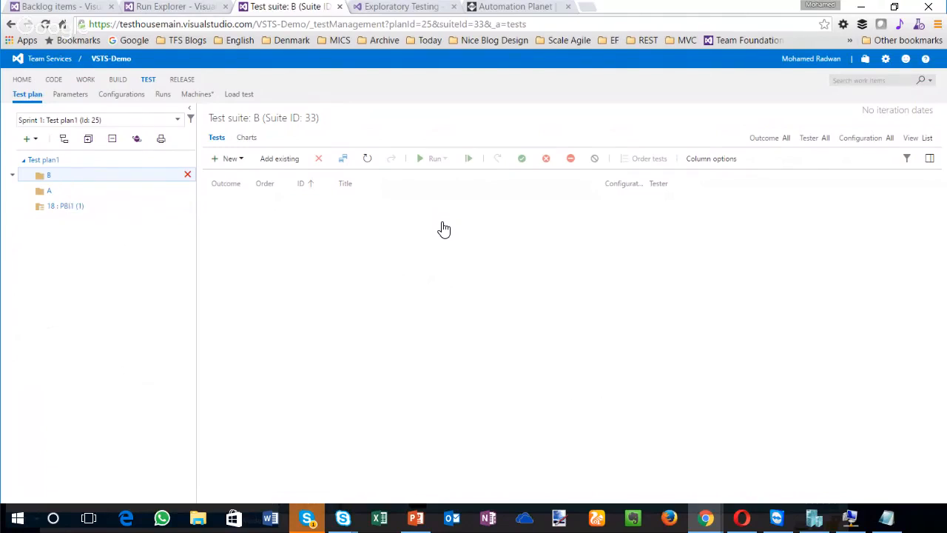
pyautogui.moveTo(60, 175); pyautogui.dragTo(62, 200)
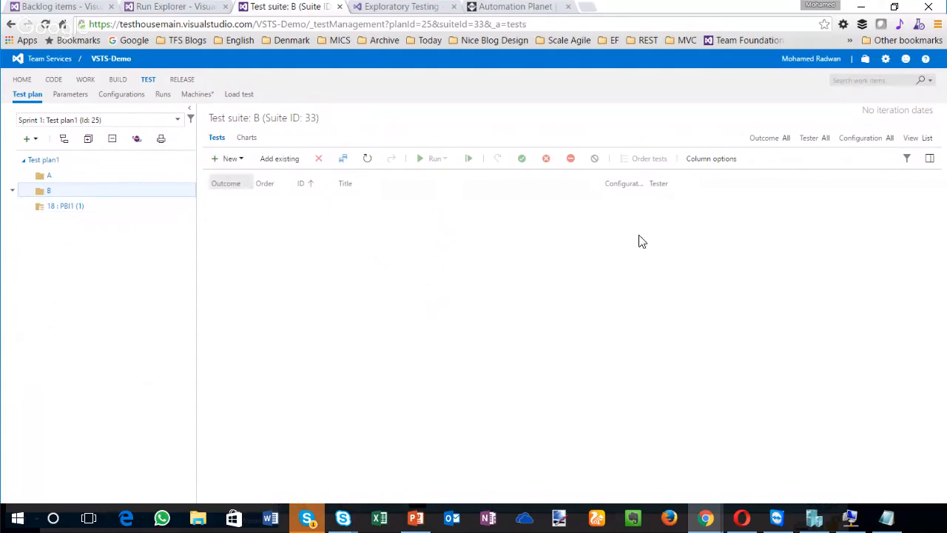
# Step: Check the Sprint 102 highlights slide in PowerPoint, return to the browser, and open the Demo project from the account overview
pyautogui.click(415, 518)
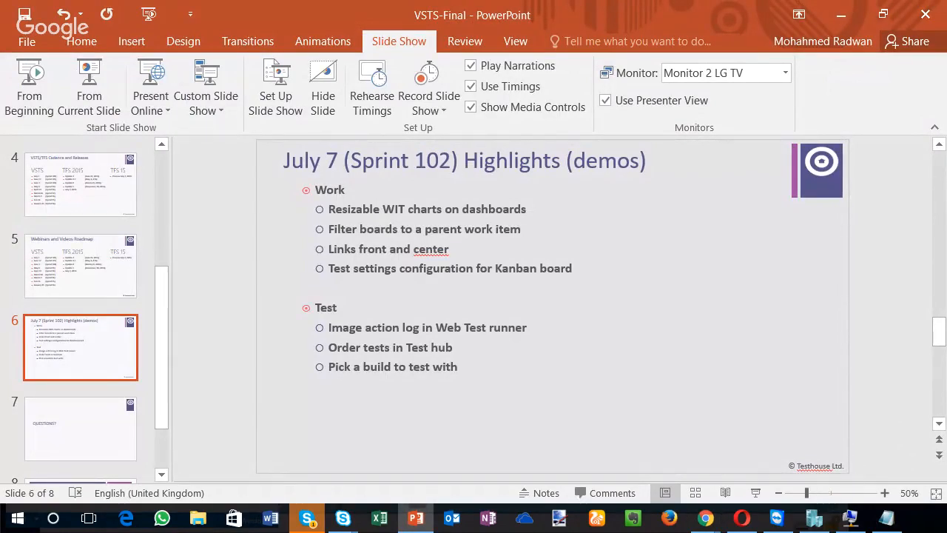
pyautogui.click(416, 519)
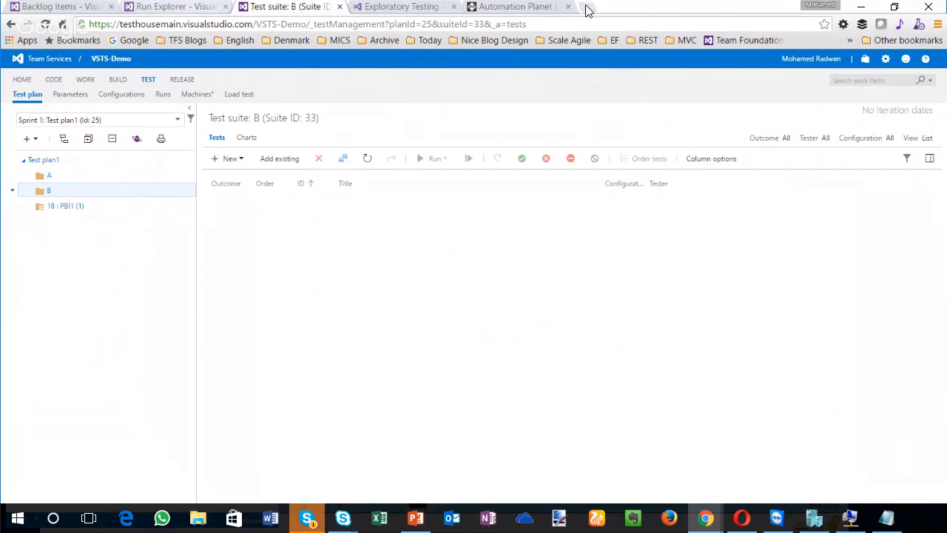
pyautogui.click(176, 7)
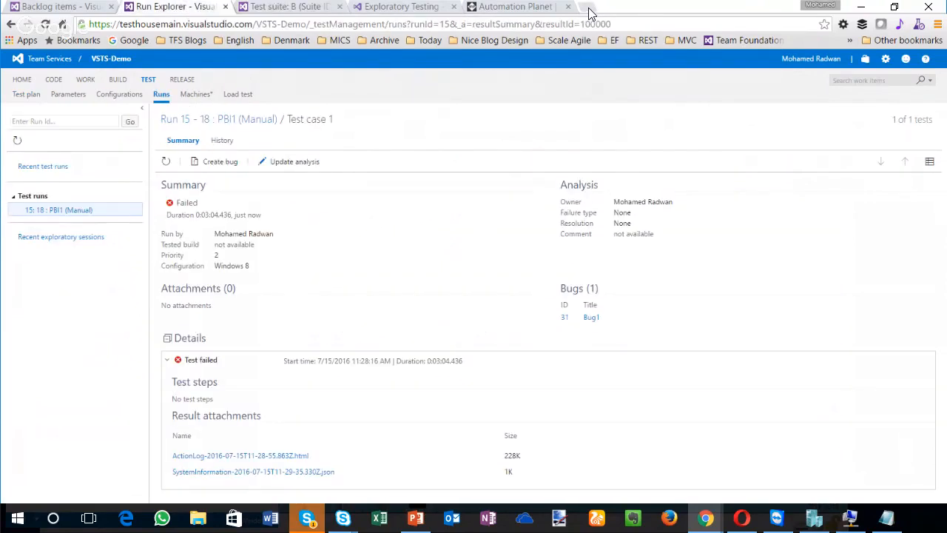
pyautogui.click(46, 58)
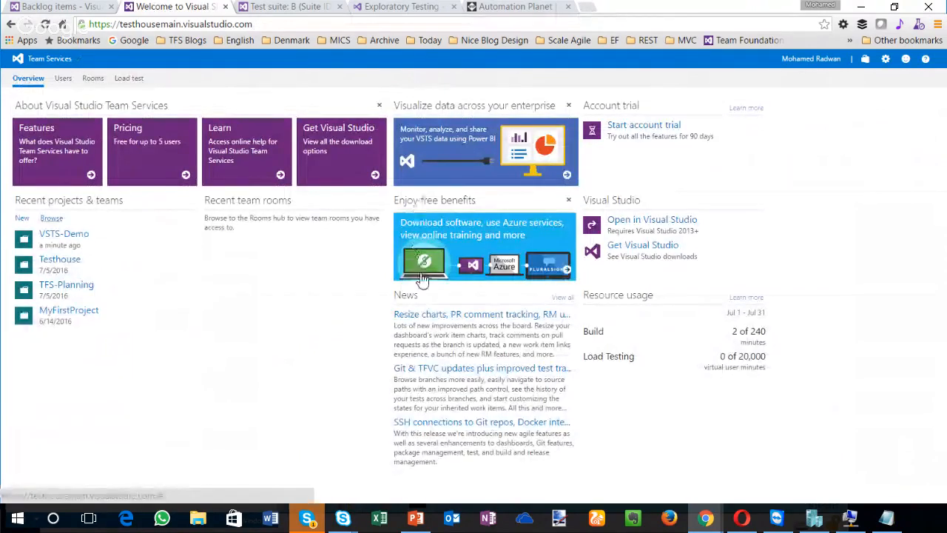
pyautogui.click(51, 218)
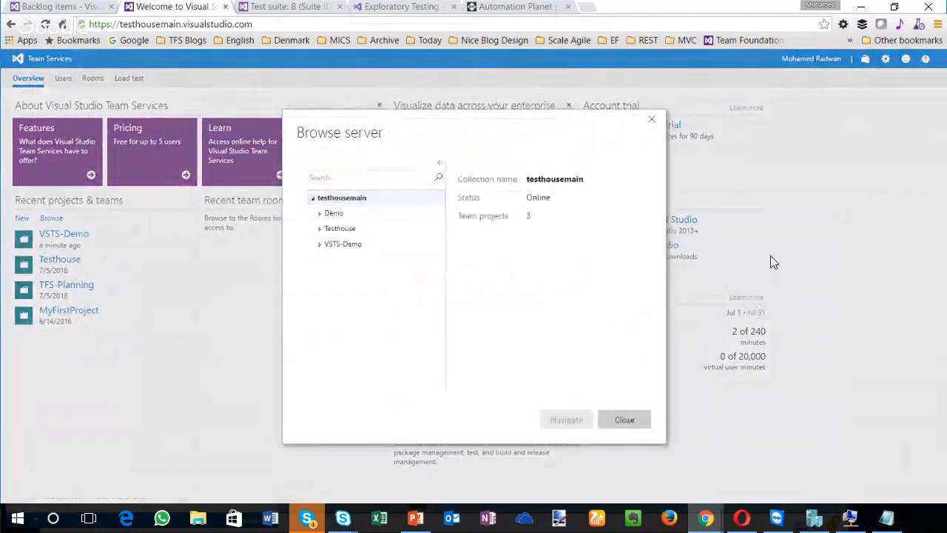
pyautogui.click(334, 212)
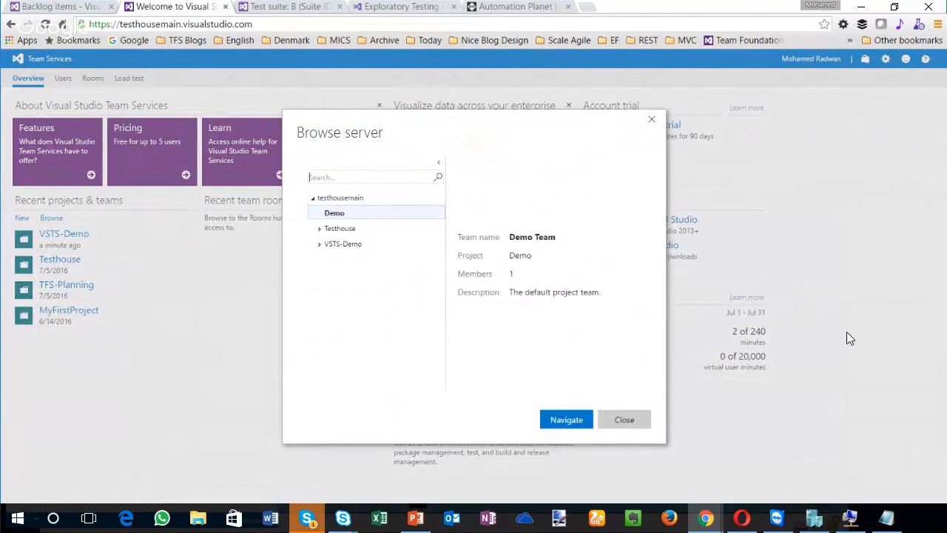
pyautogui.click(566, 419)
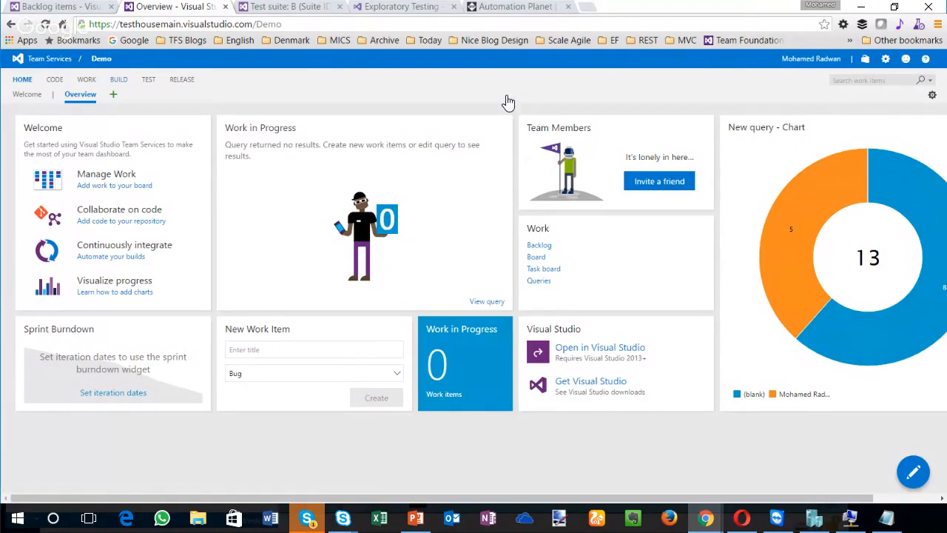
# Step: Queue a new build of the Main Build definition on the Hosted queue from the master branch
pyautogui.click(118, 79)
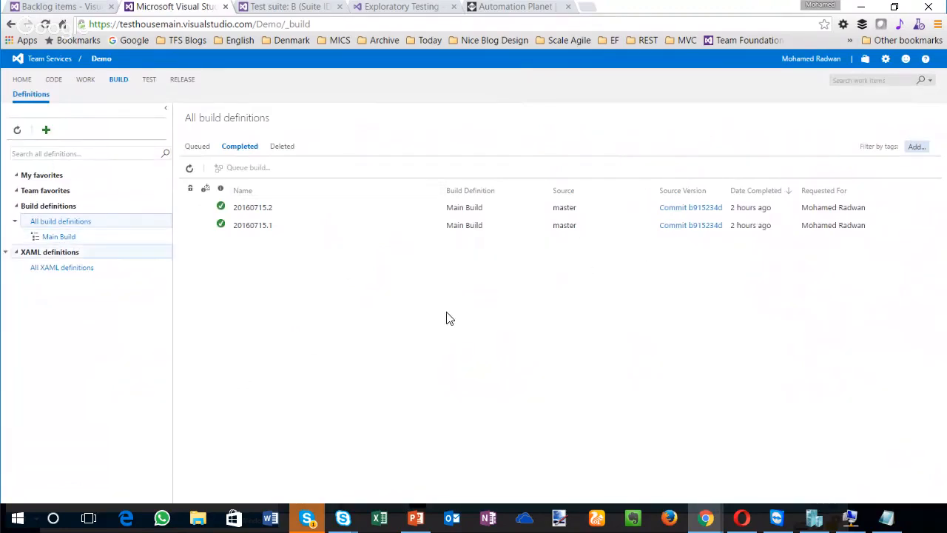
pyautogui.click(59, 237)
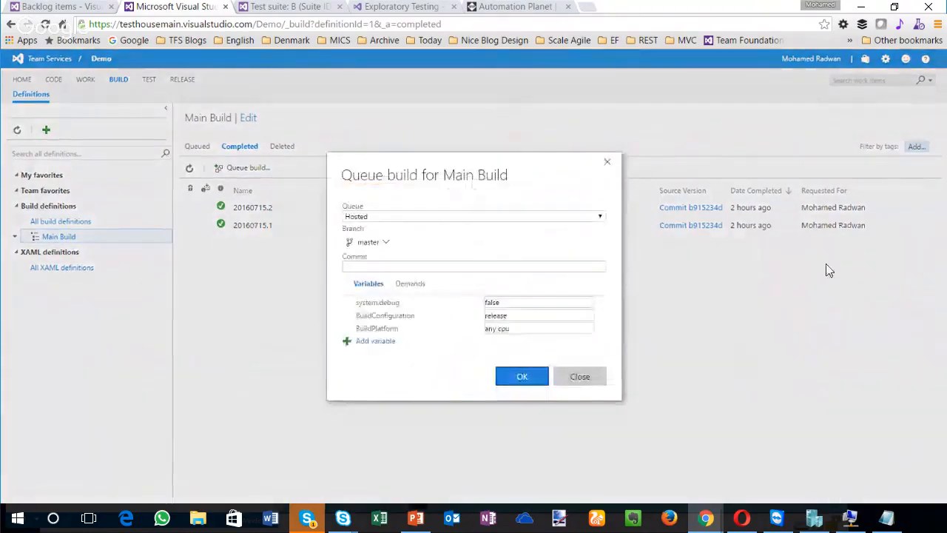
pyautogui.press('Return')
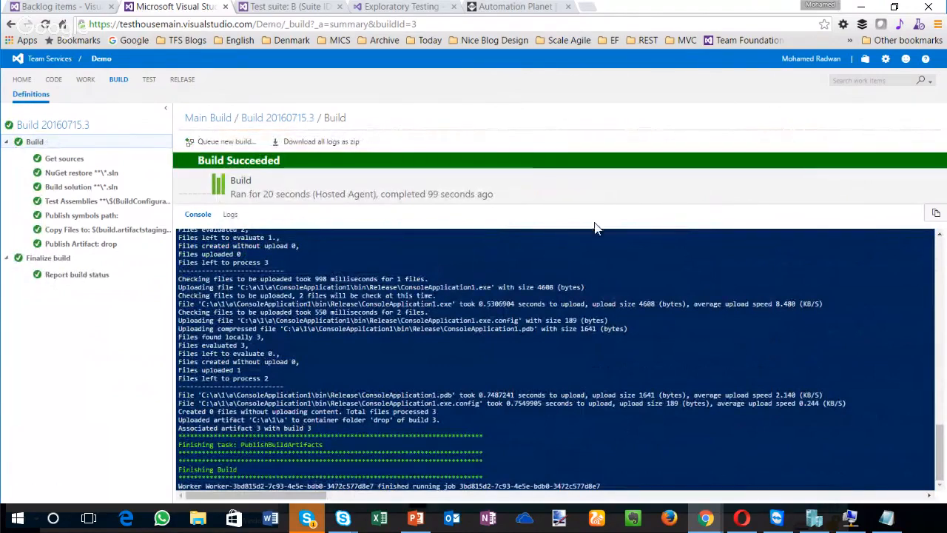
# Step: In the Demo project's test plan, run Test1 of the 7 : PBI3 suite with options, using build 20160715.3
pyautogui.click(148, 79)
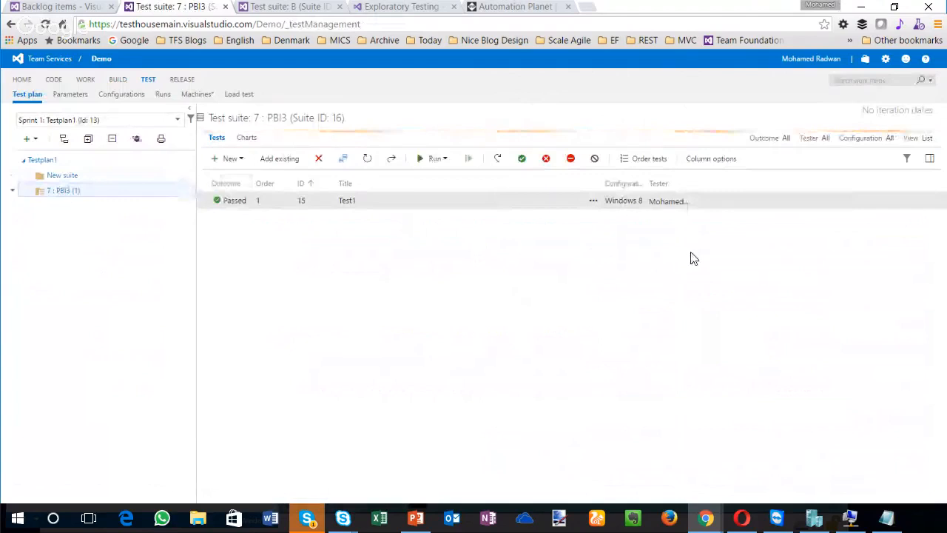
pyautogui.hotkey('shift', 'F10')
pyautogui.press('Down')
pyautogui.press('Down')
pyautogui.press('Down')
pyautogui.press('Down')
pyautogui.press('Down')
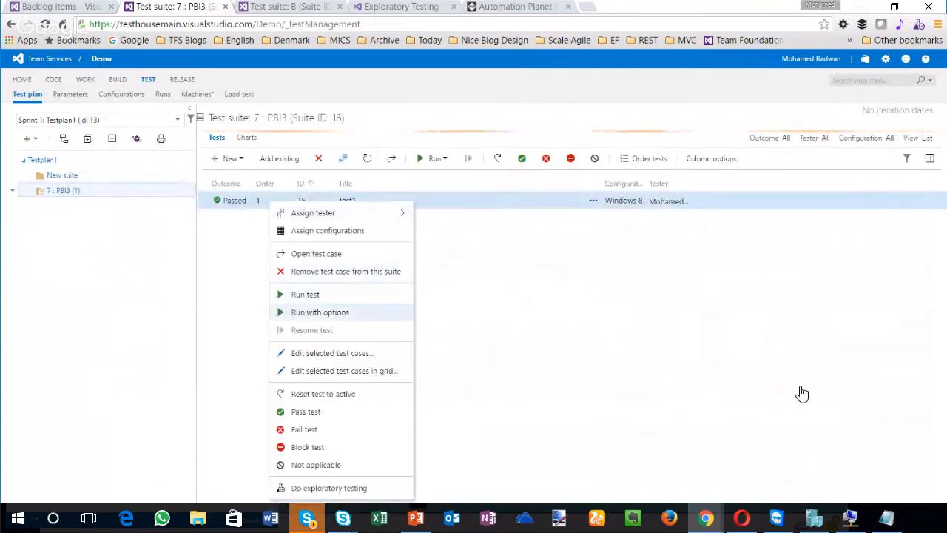
pyautogui.press('Return')
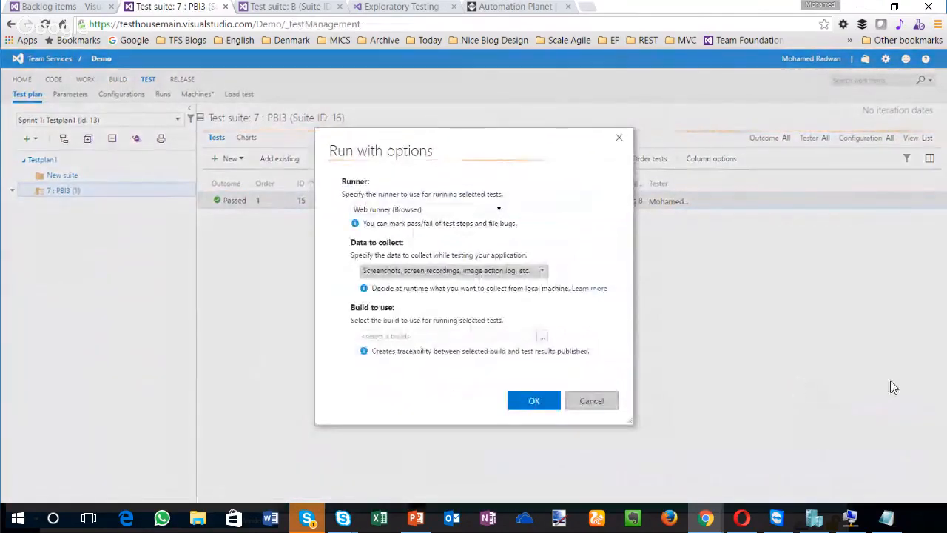
pyautogui.press('Tab')
pyautogui.press('Tab')
pyautogui.press('Return')
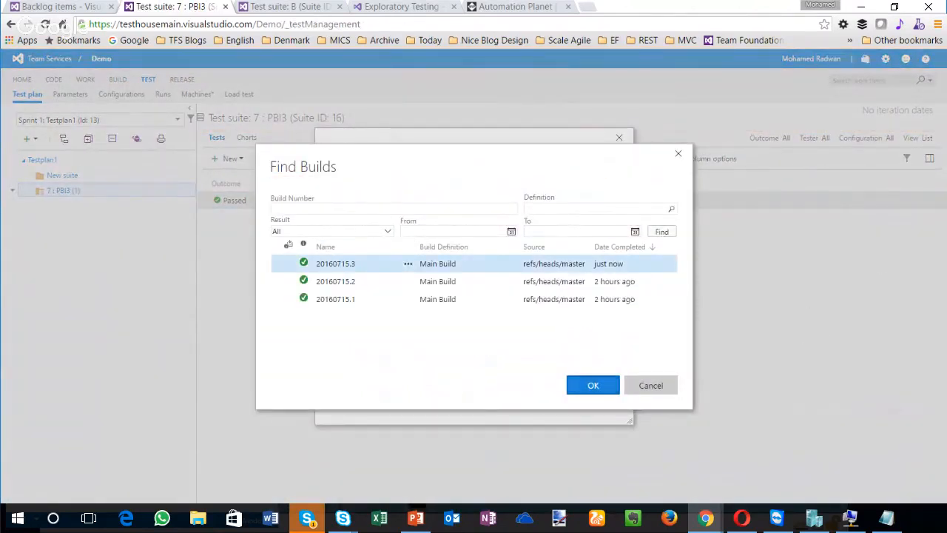
pyautogui.click(593, 384)
pyautogui.click(533, 400)
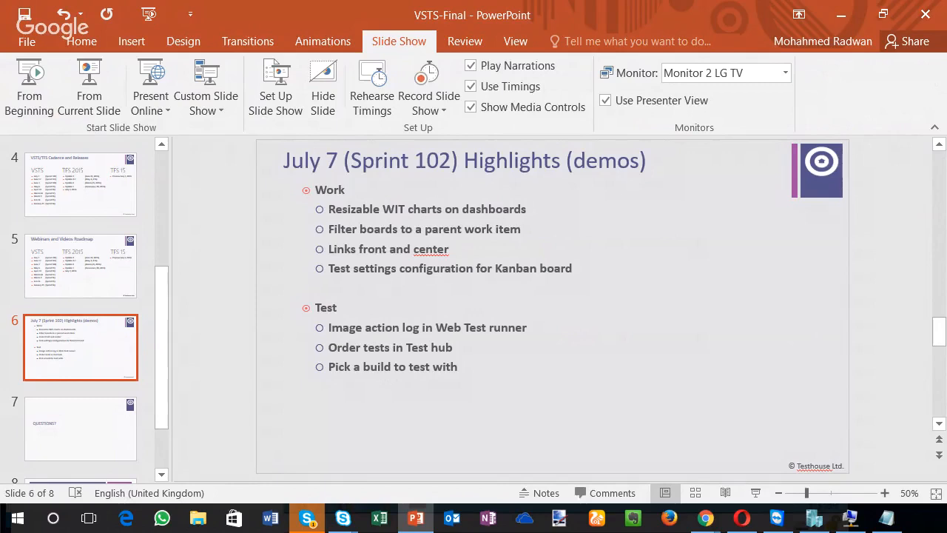
# Step: Switch to PowerPoint and advance from the Sprint 102 highlights to the Questions slide
pyautogui.press('pagedown')
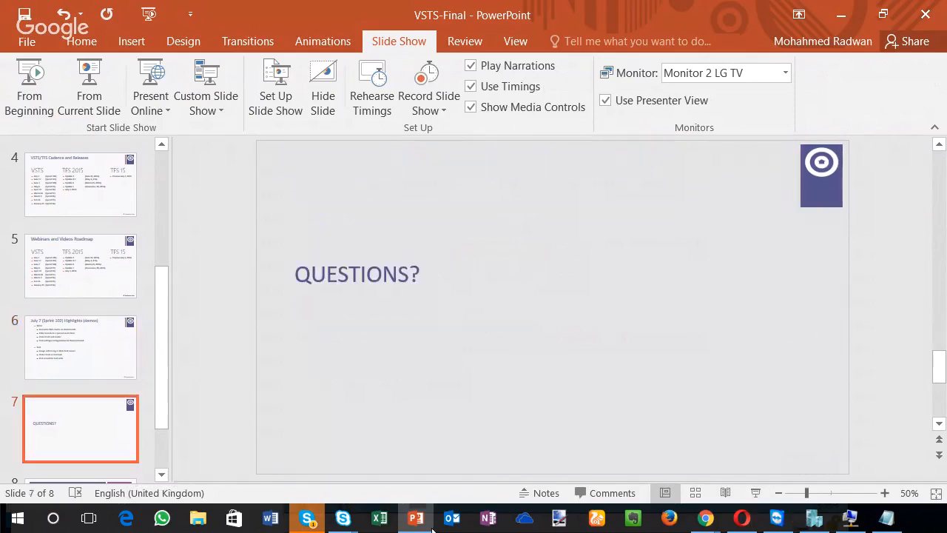